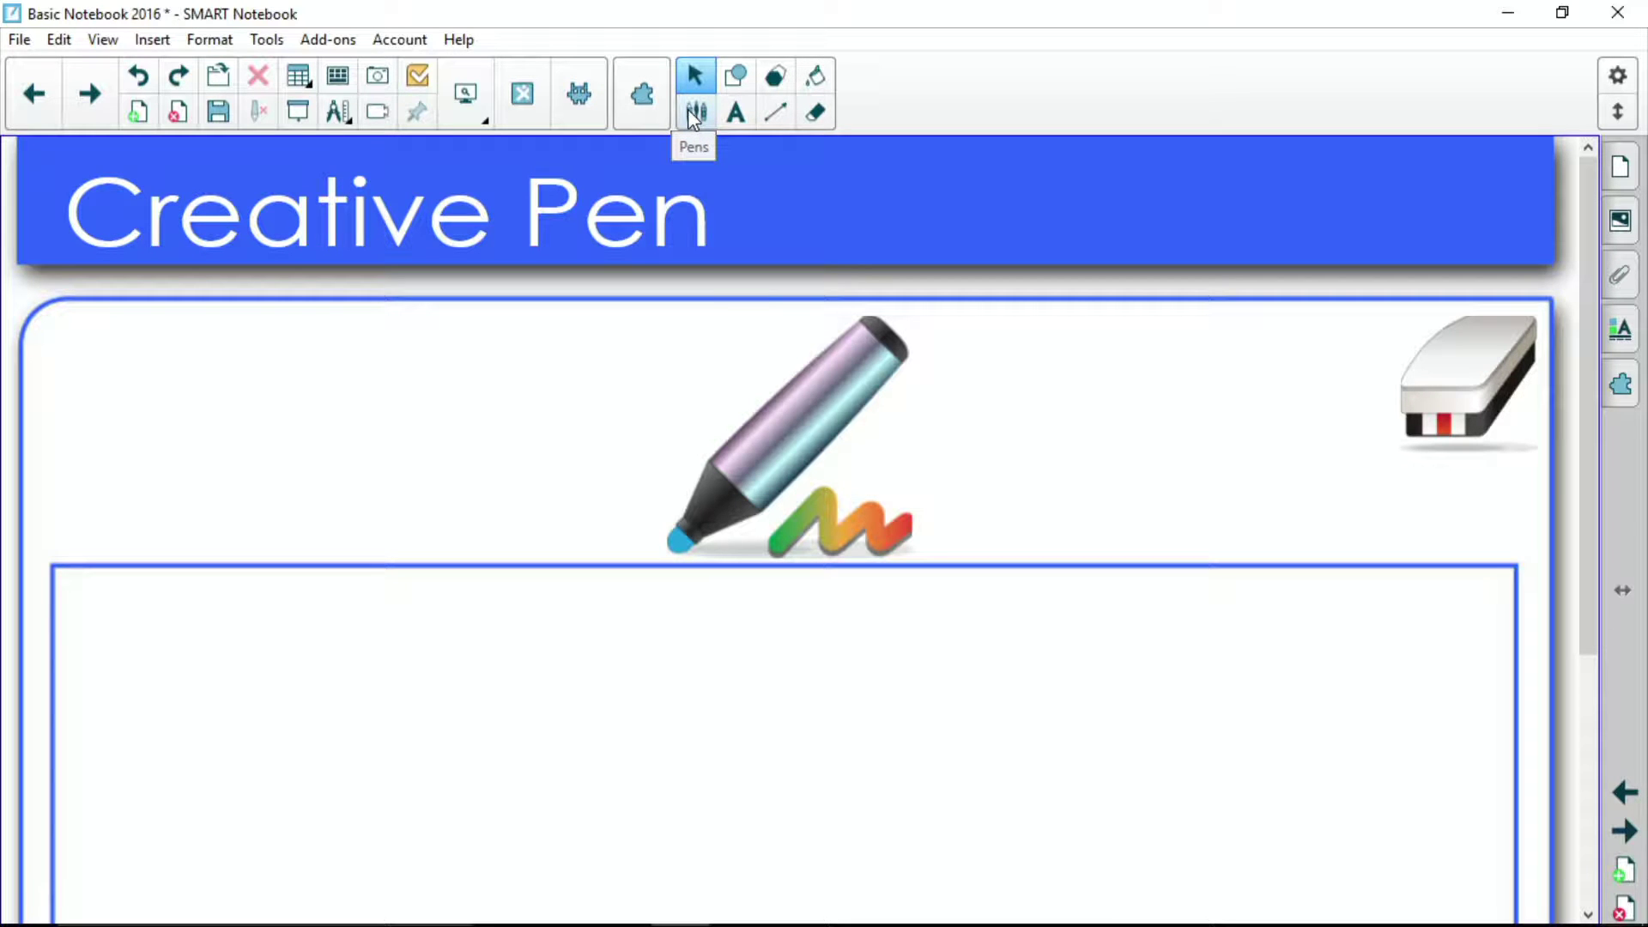
# - Choose the Creative Pen and draw a striped red-and-purple stroke beside the marker picture
pyautogui.click(698, 105)
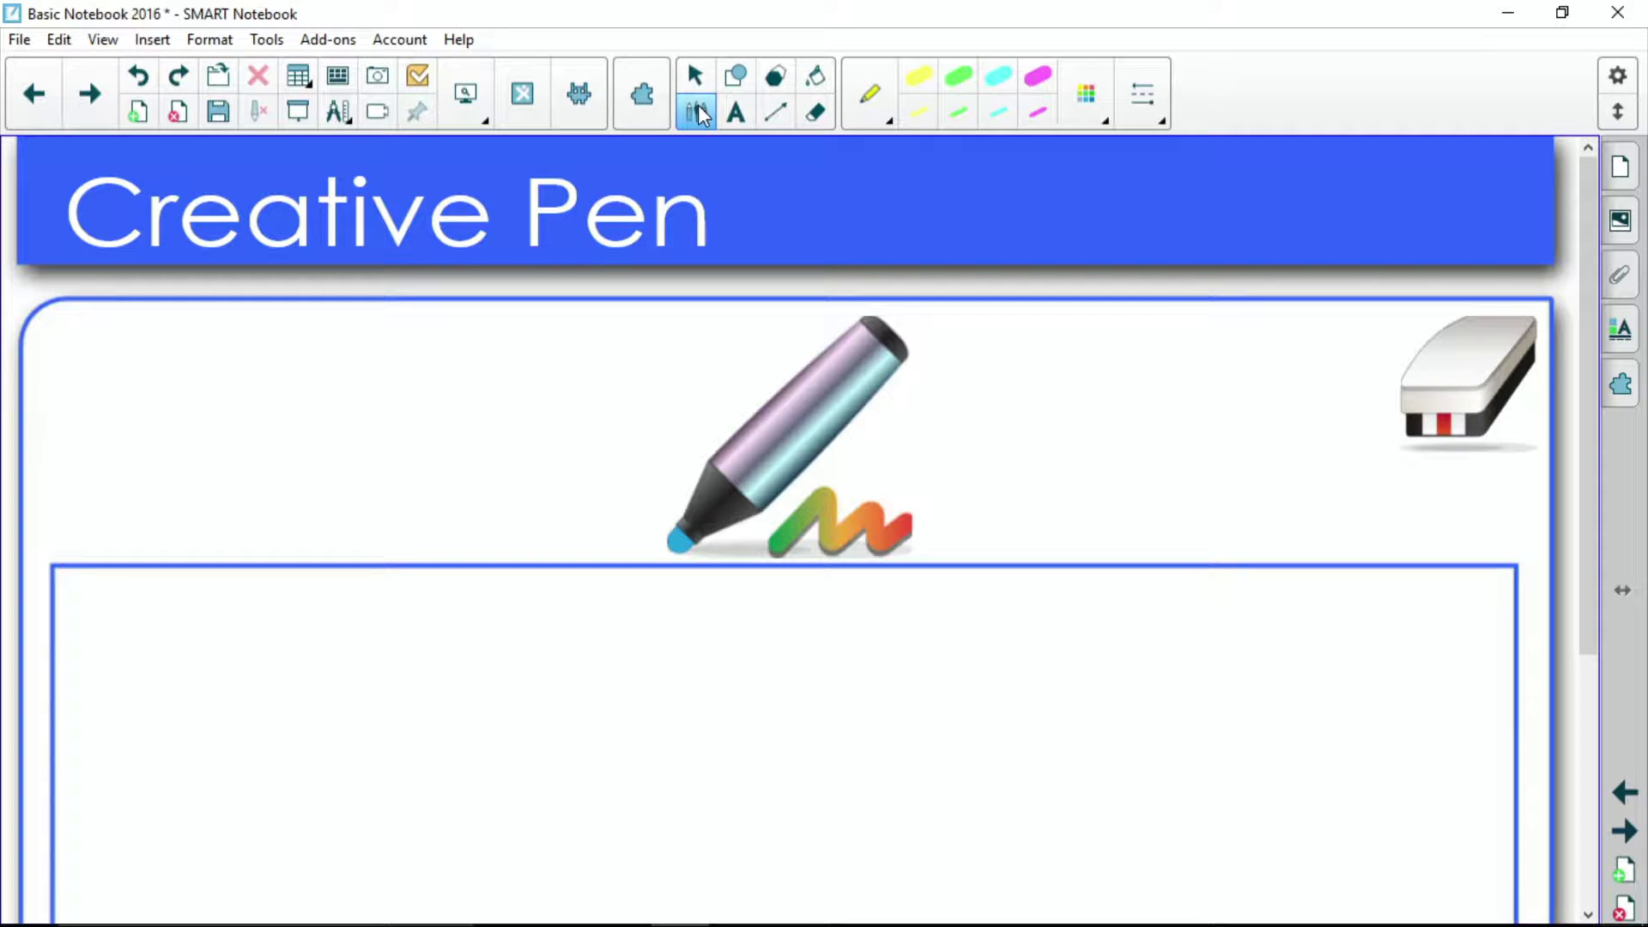
pyautogui.click(880, 95)
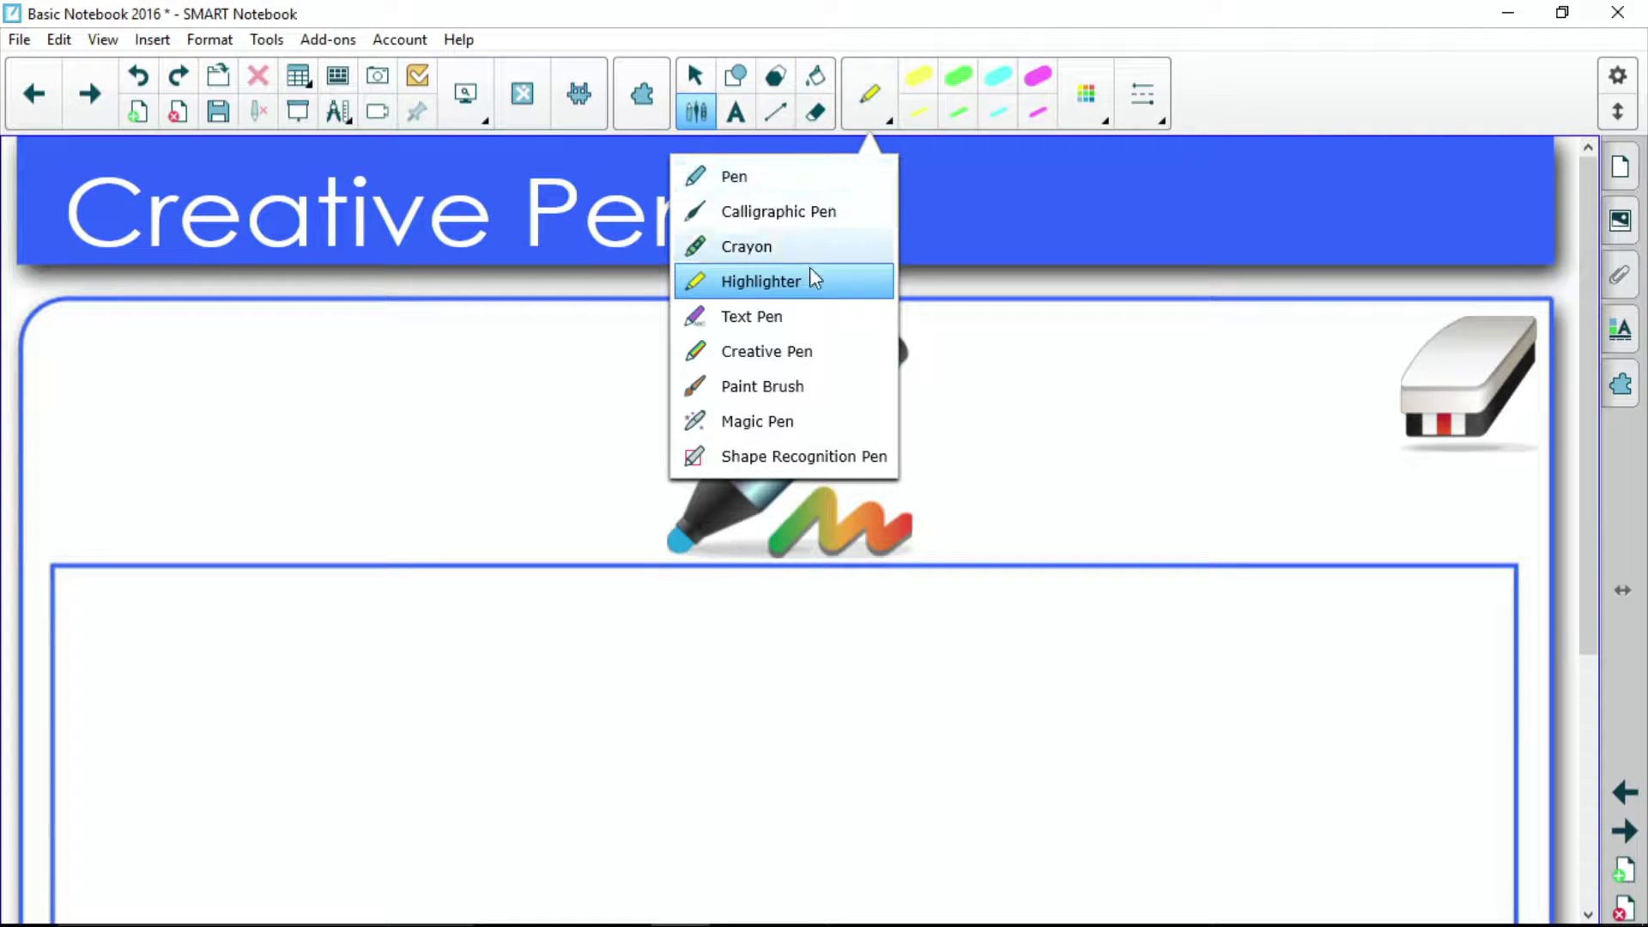
pyautogui.click(802, 358)
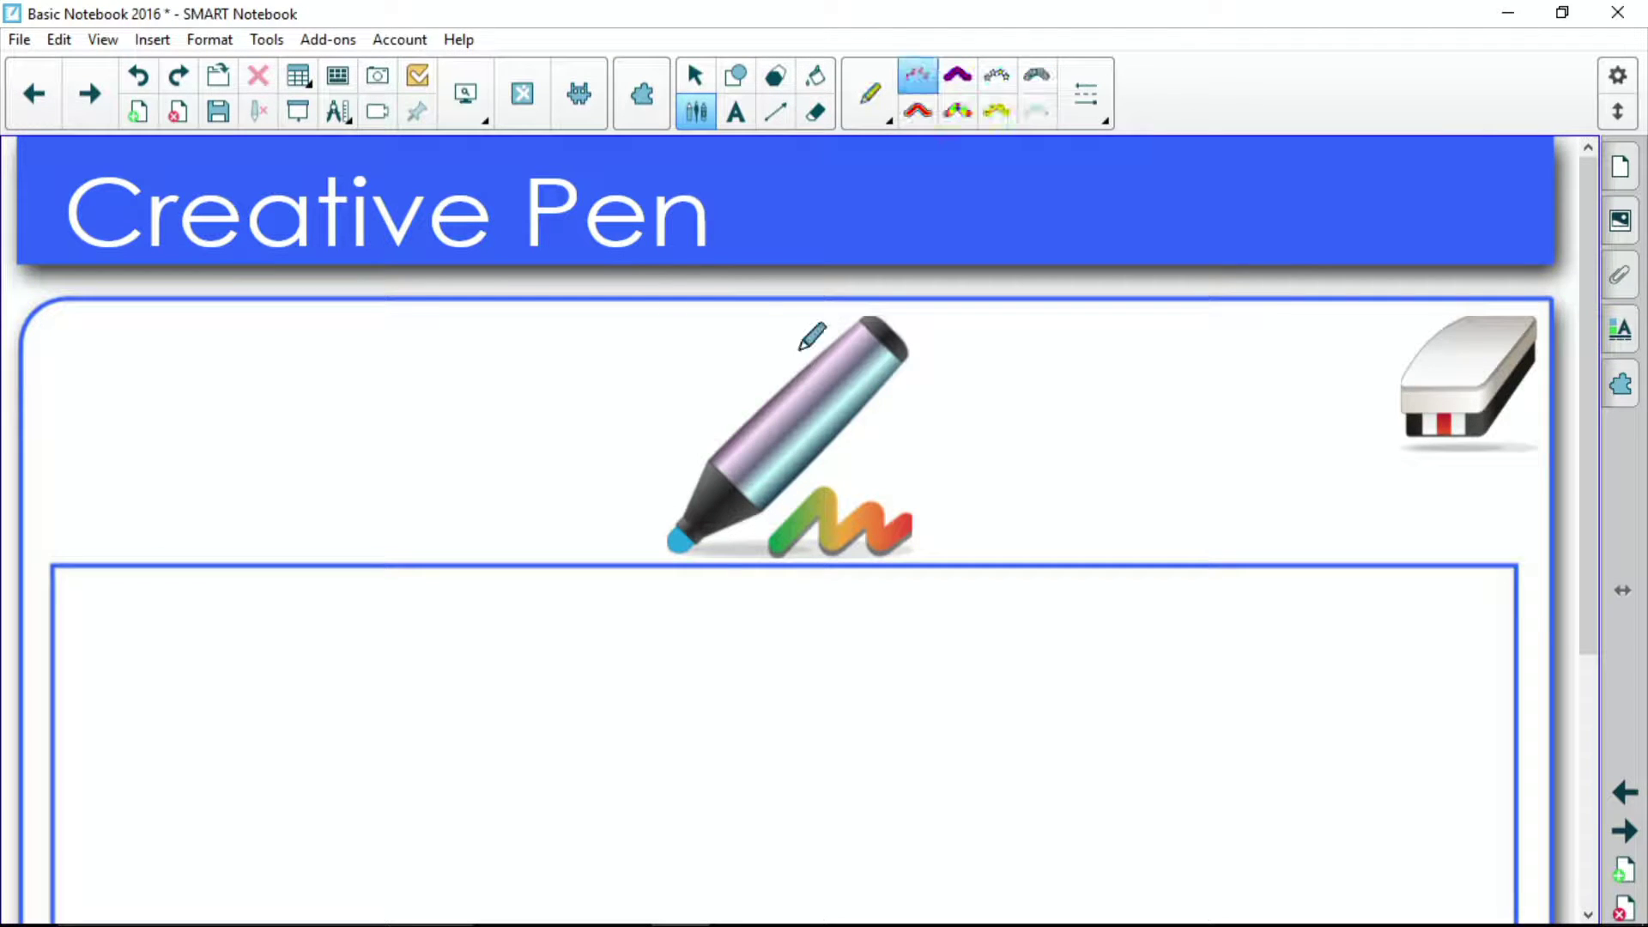
pyautogui.click(957, 82)
pyautogui.moveTo(1019, 410)
pyautogui.mouseDown()
pyautogui.moveTo(1235, 319)
pyautogui.moveTo(1377, 212)
pyautogui.mouseUp()
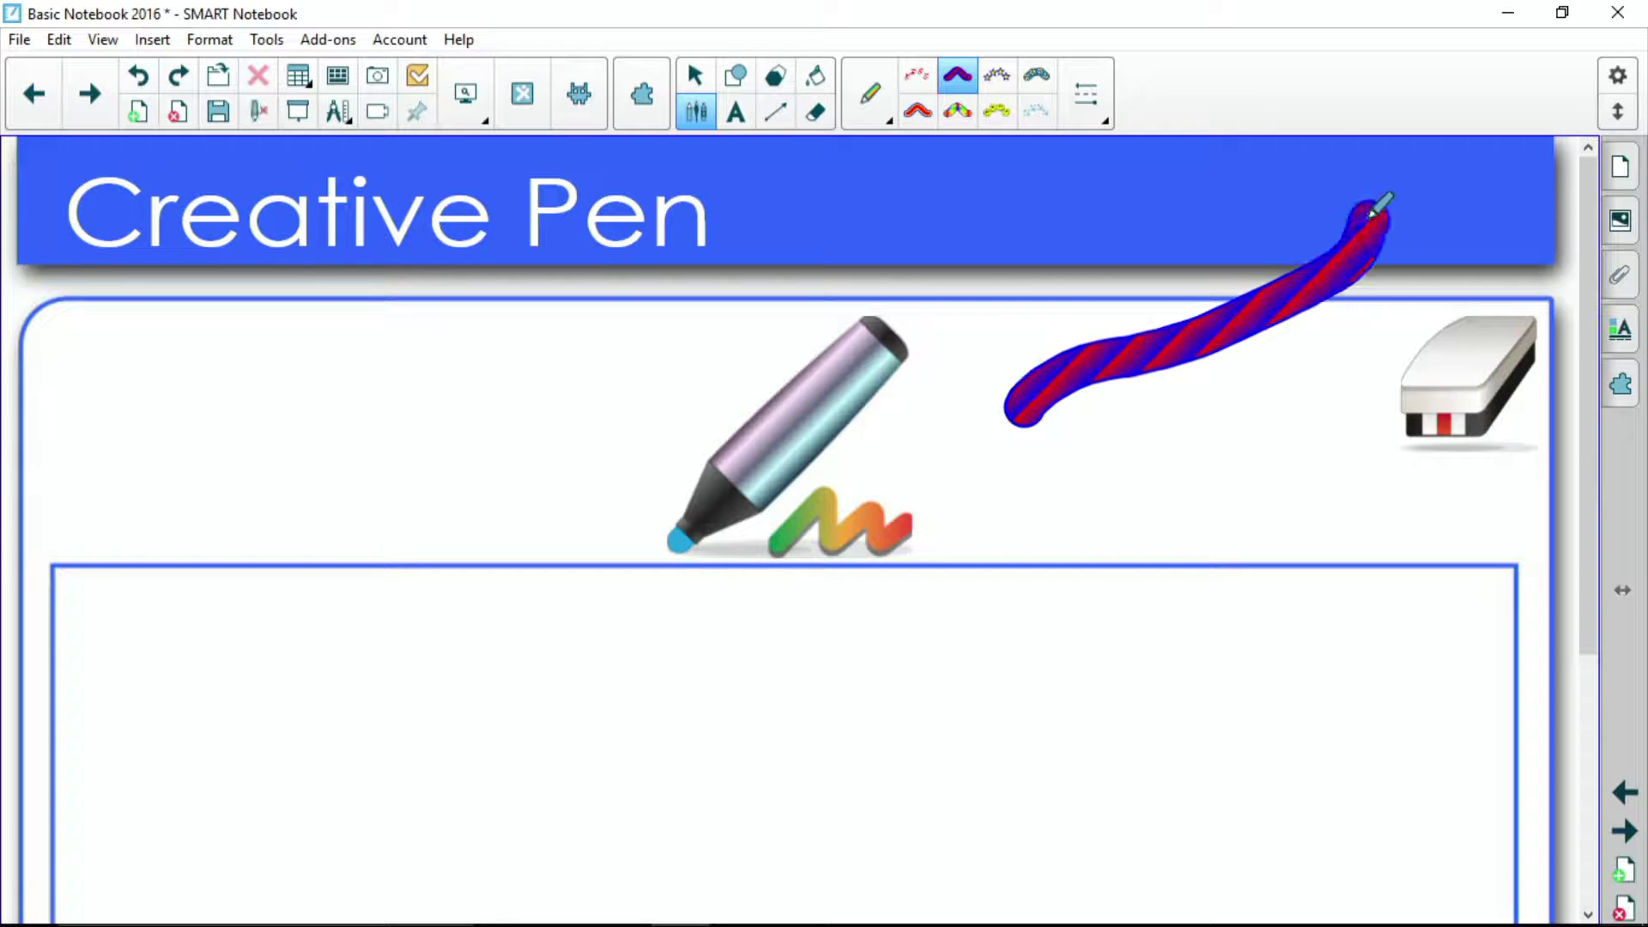
# - Draw one Creative Pen stroke in the yellow star style and another in the daisy style below the striped stroke
pyautogui.click(993, 81)
pyautogui.moveTo(1021, 476)
pyautogui.mouseDown()
pyautogui.moveTo(1321, 382)
pyautogui.moveTo(1472, 247)
pyautogui.mouseUp()
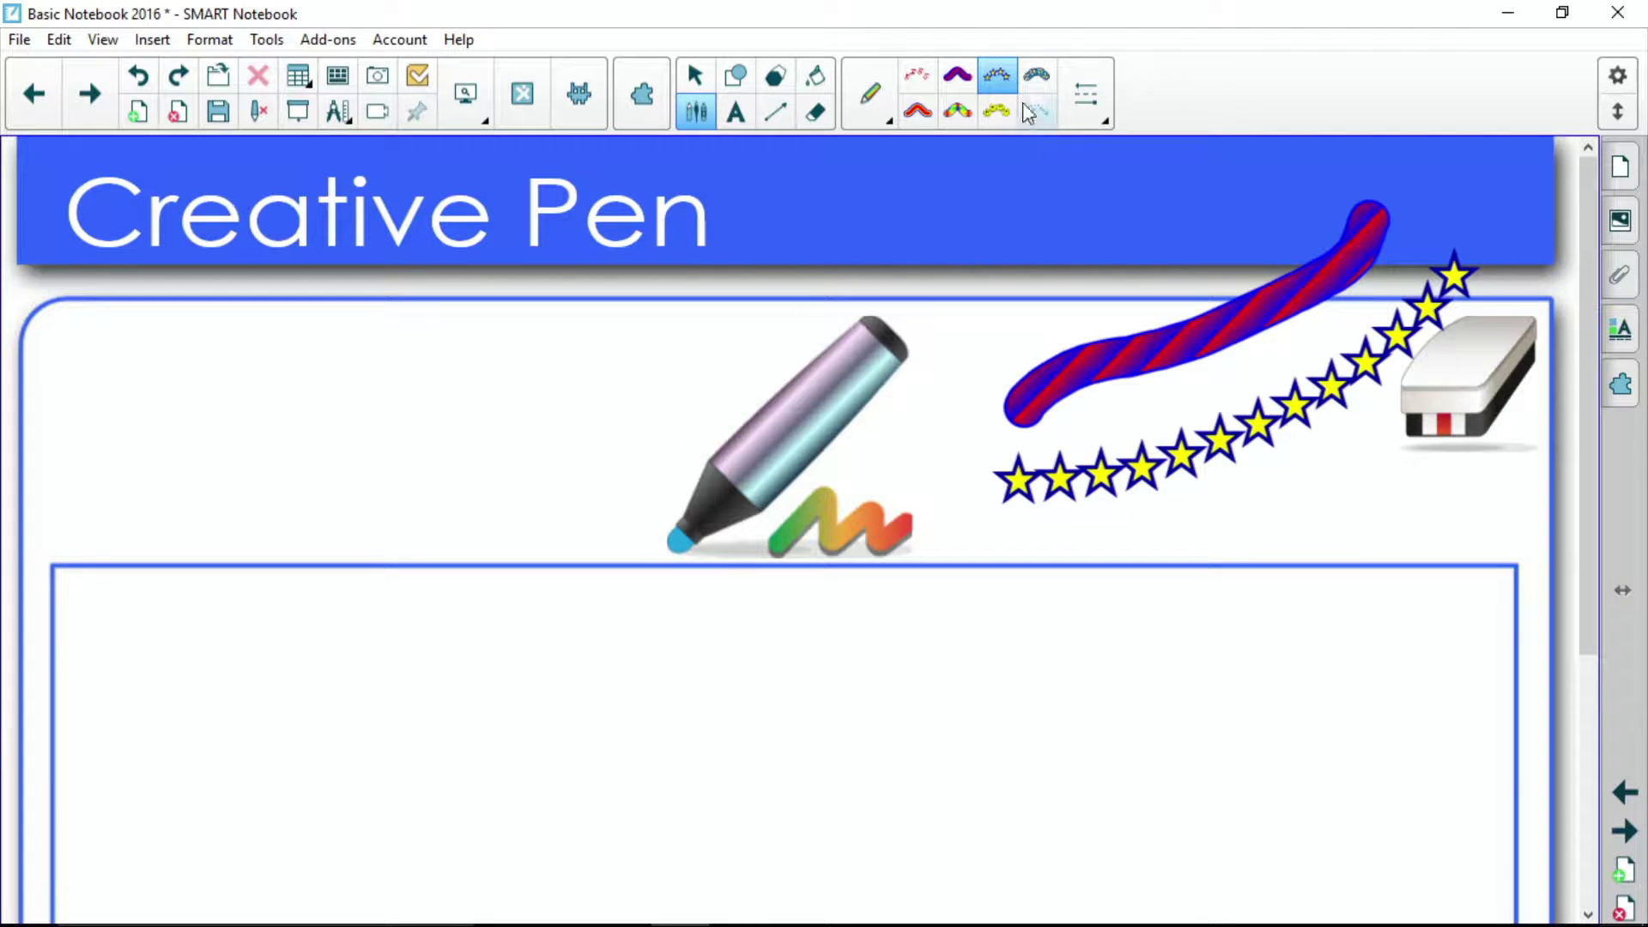
pyautogui.click(1035, 76)
pyautogui.moveTo(995, 616); pyautogui.dragTo(1414, 447)
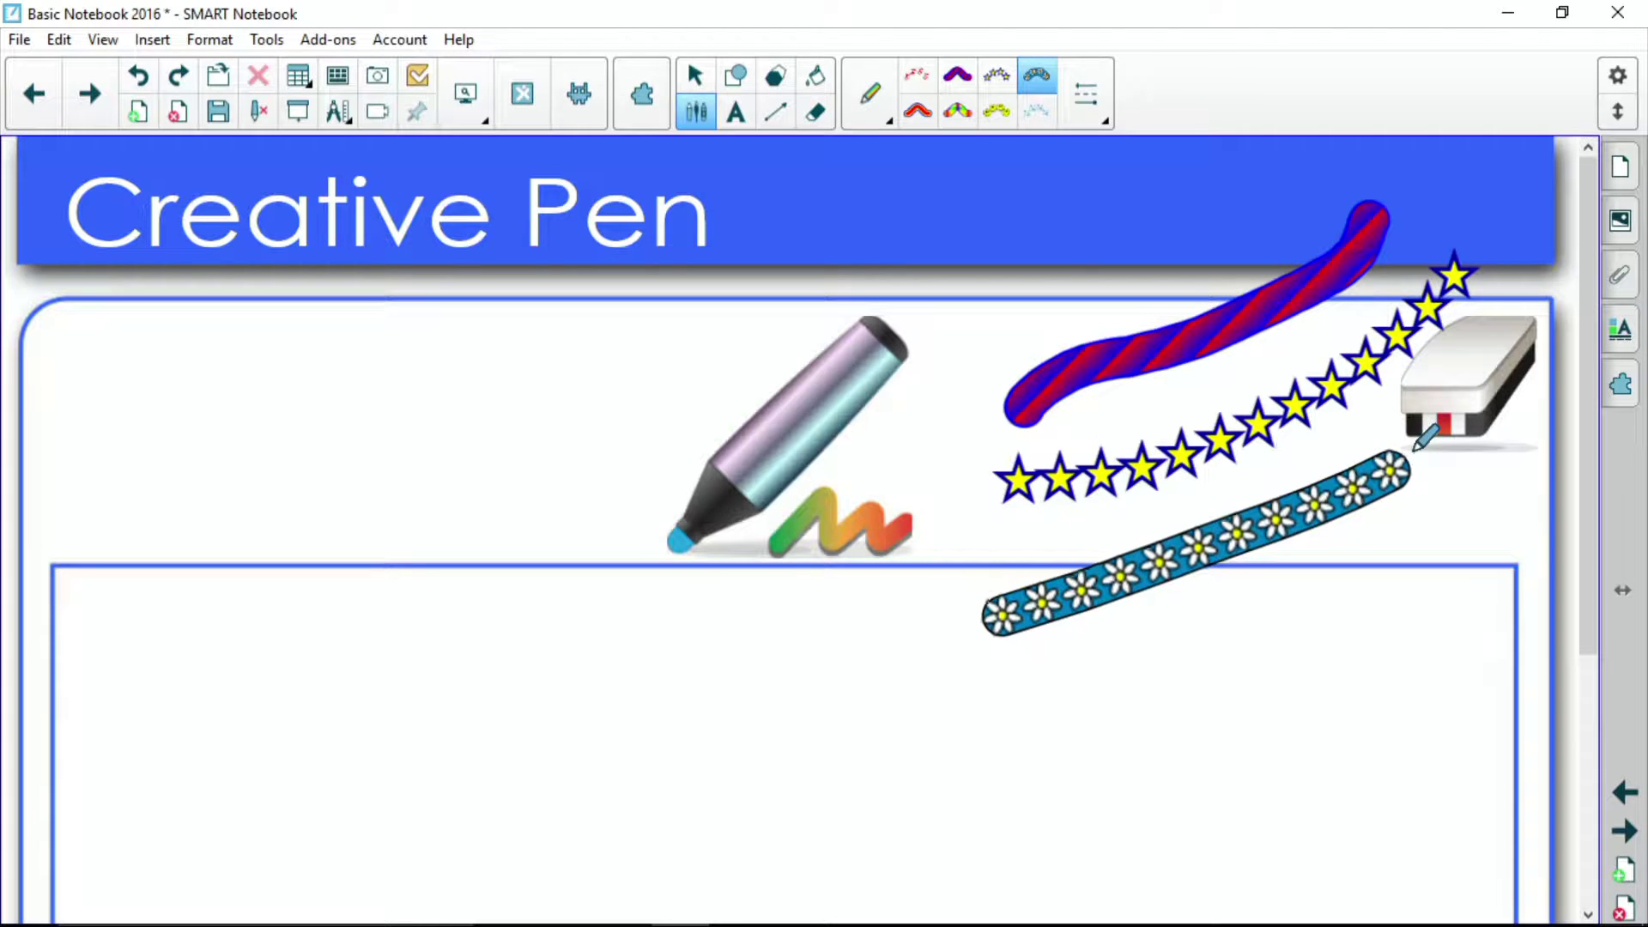
# - Draw a red-and-yellow banded Creative Pen stroke and a rainbow-patterned one below the daisy stroke
pyautogui.click(918, 110)
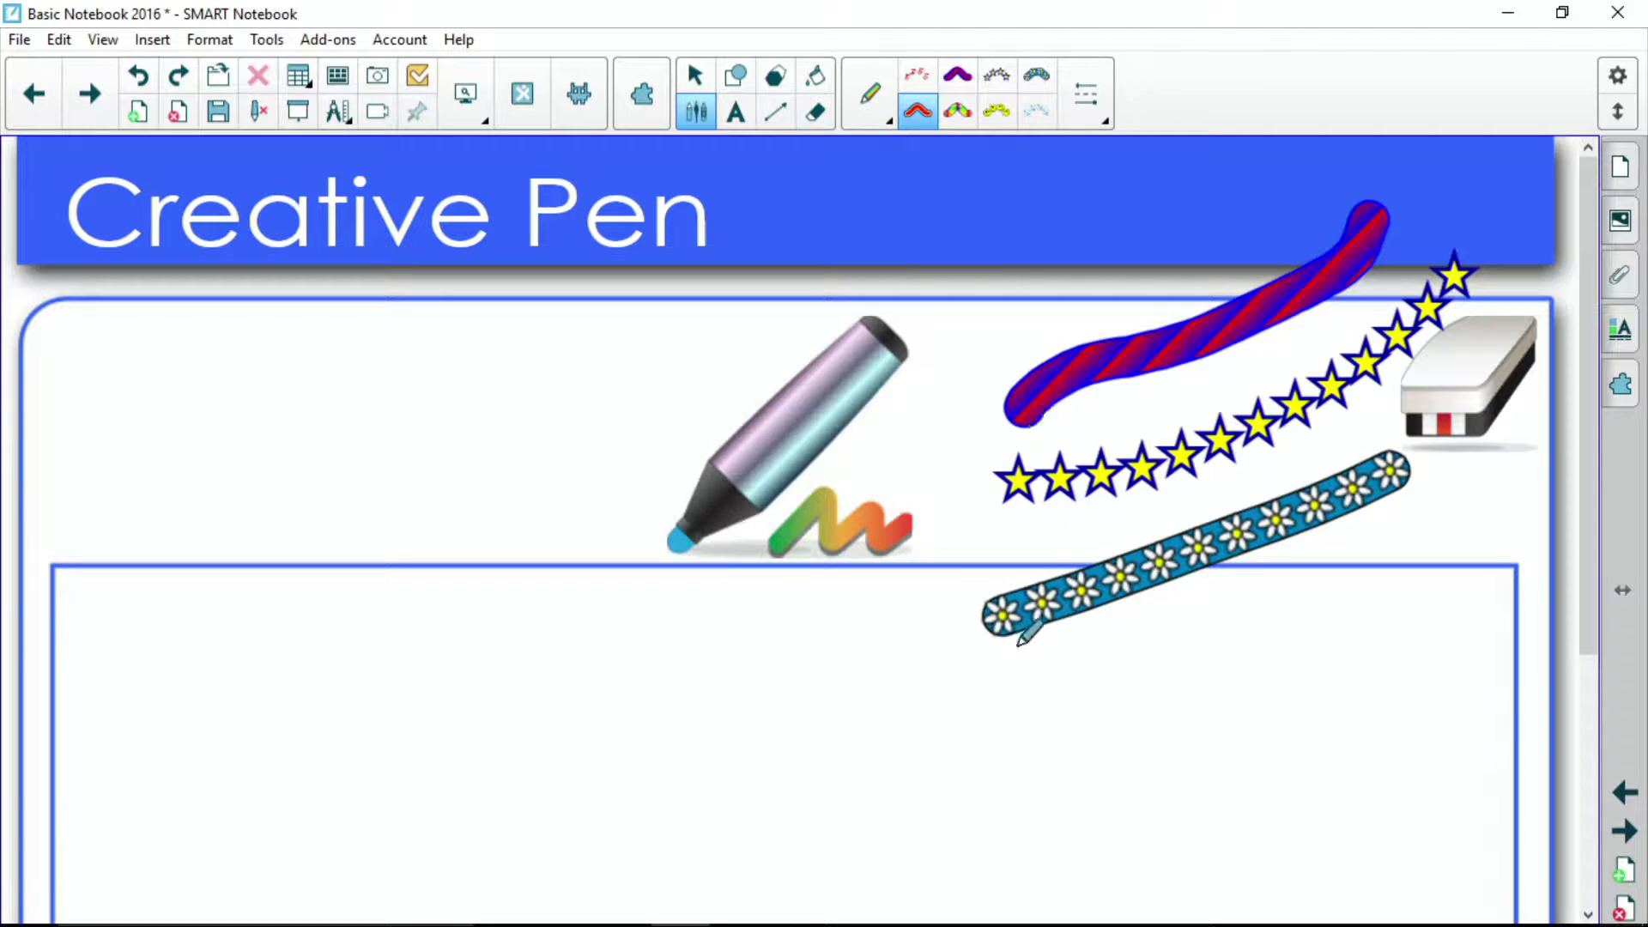
pyautogui.moveTo(1006, 672); pyautogui.dragTo(1367, 594)
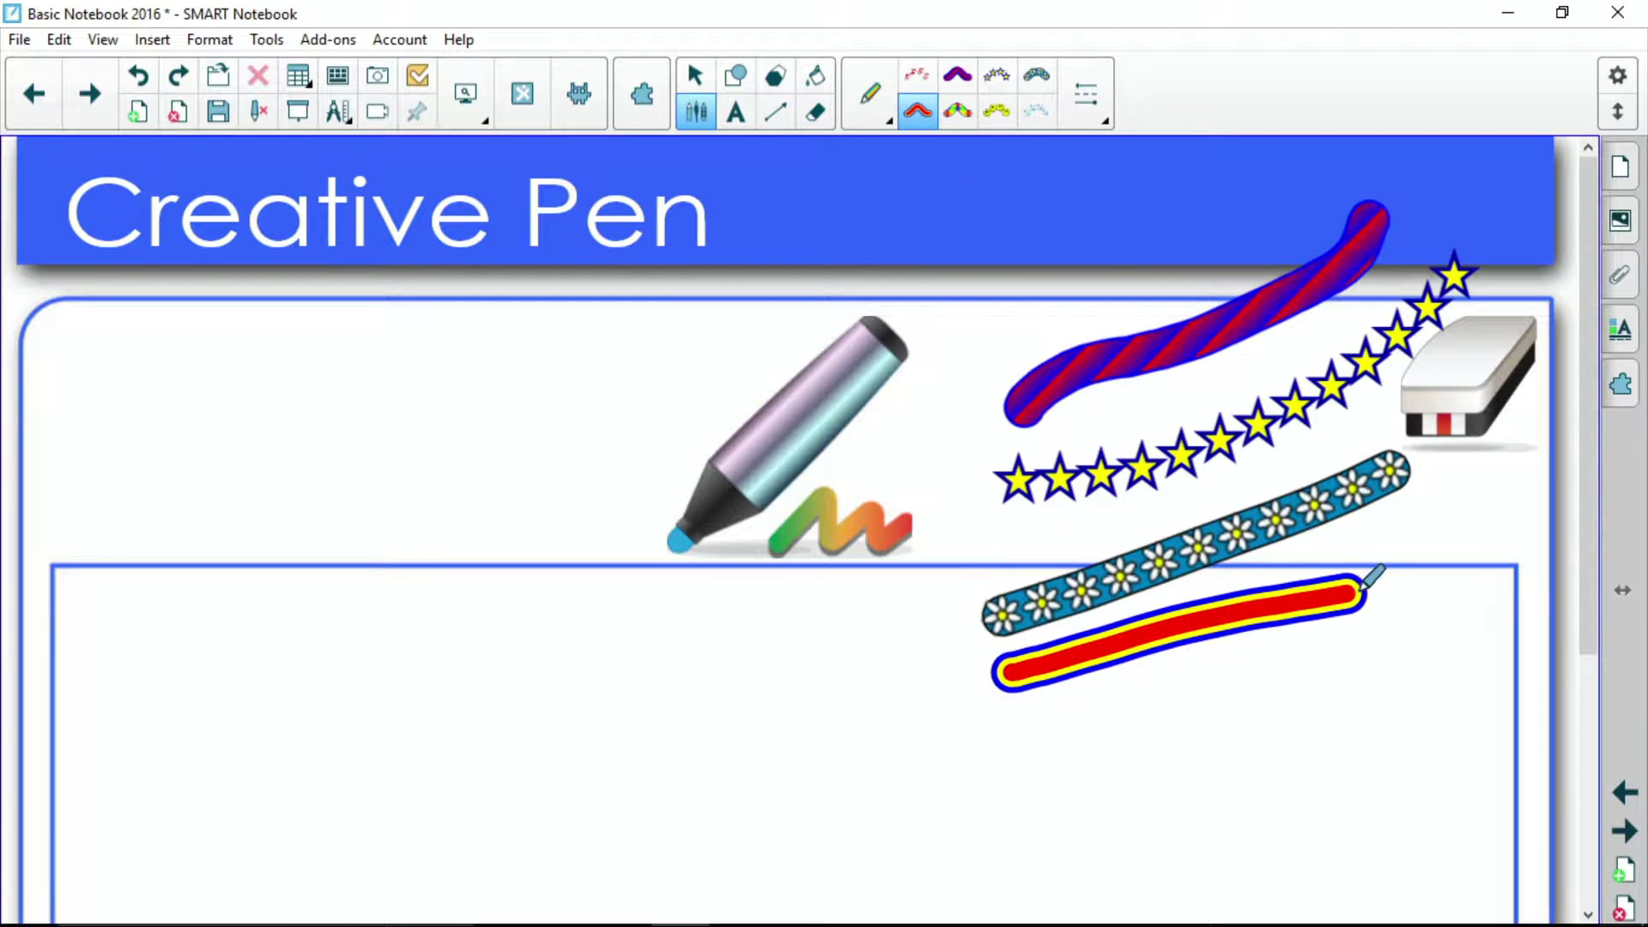
pyautogui.click(958, 111)
pyautogui.moveTo(1027, 740); pyautogui.dragTo(1534, 691)
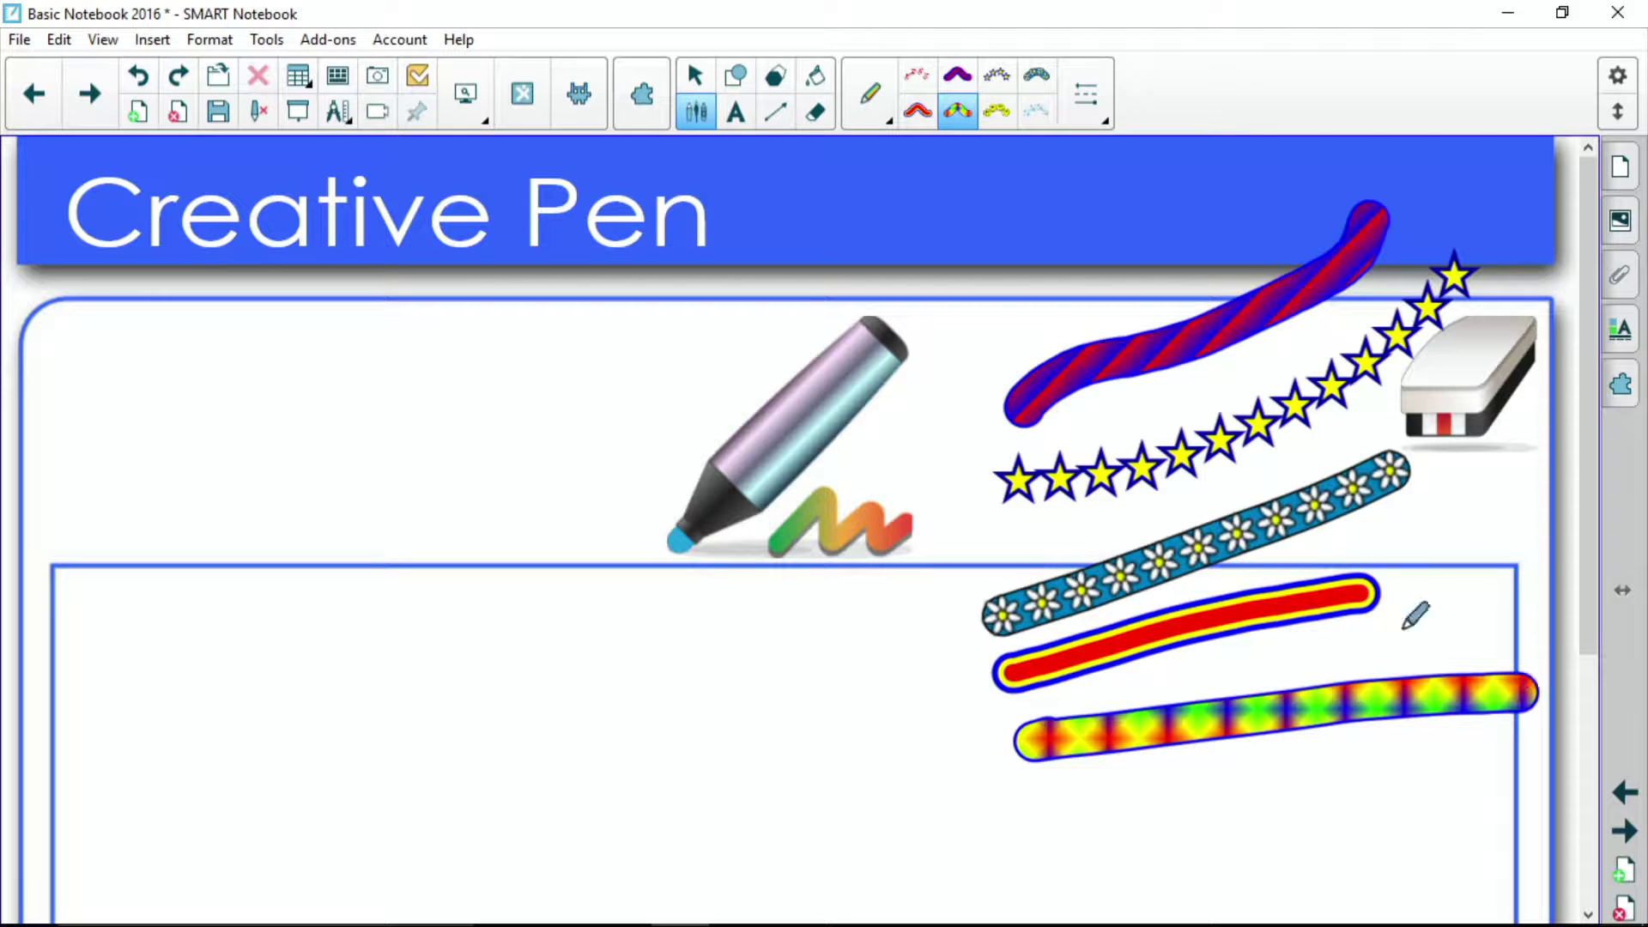
# - Draw a smiley-face Creative Pen stroke below the rainbow one and a light blue snowflake stroke between the stars and daisies
pyautogui.click(996, 110)
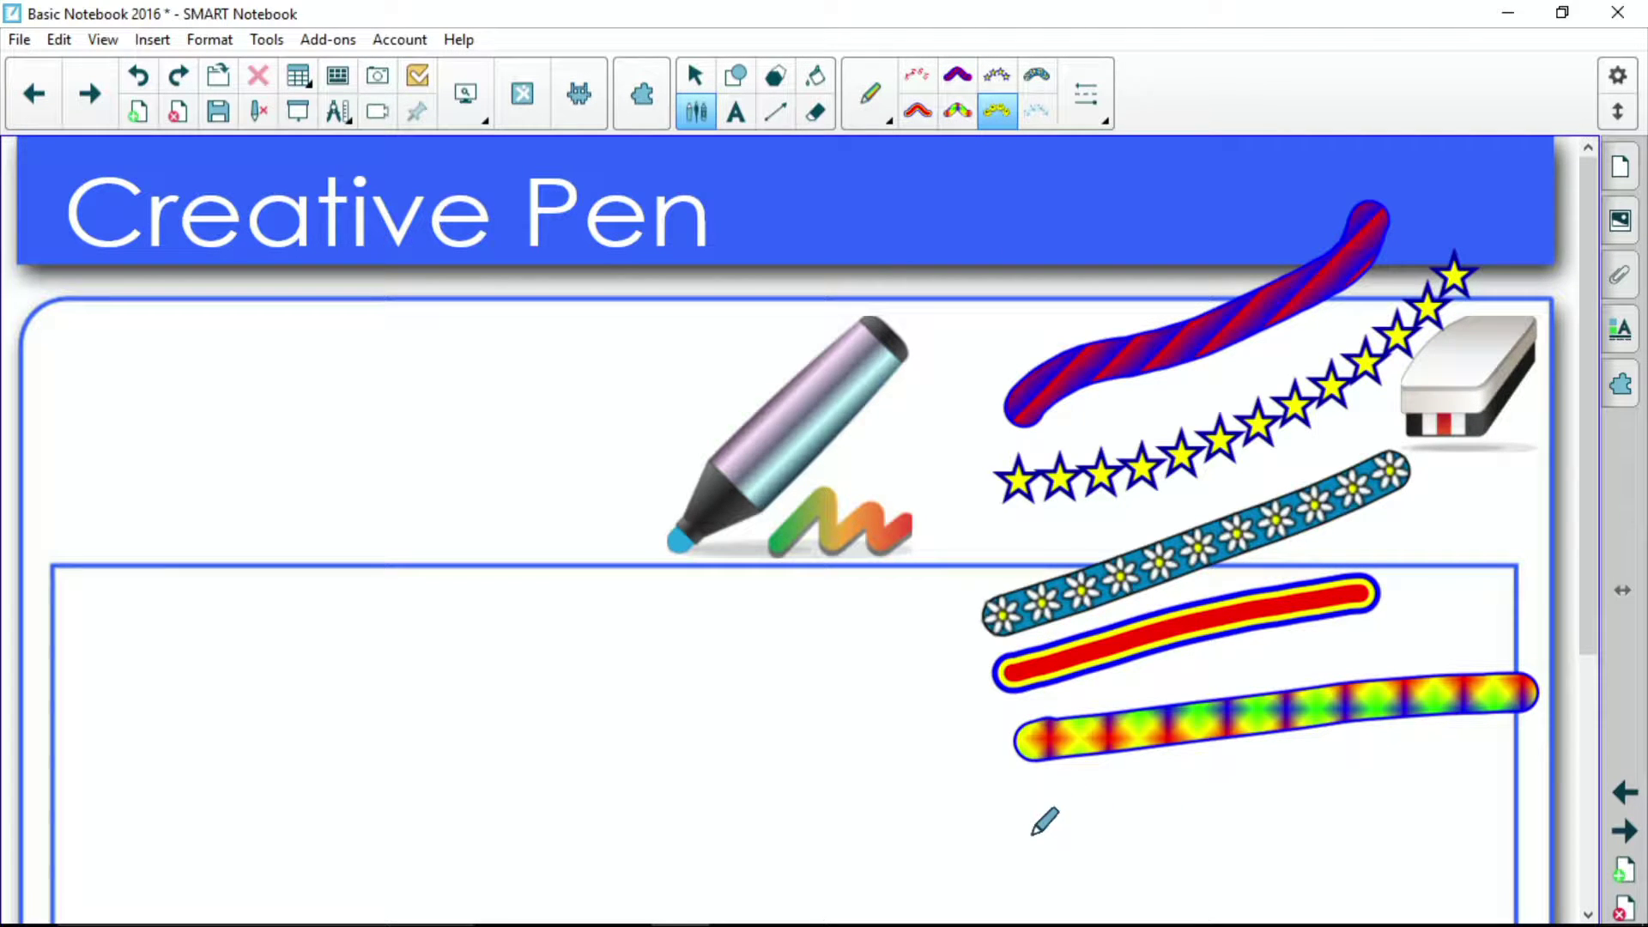
pyautogui.moveTo(1032, 832); pyautogui.dragTo(1420, 782)
pyautogui.click(1037, 110)
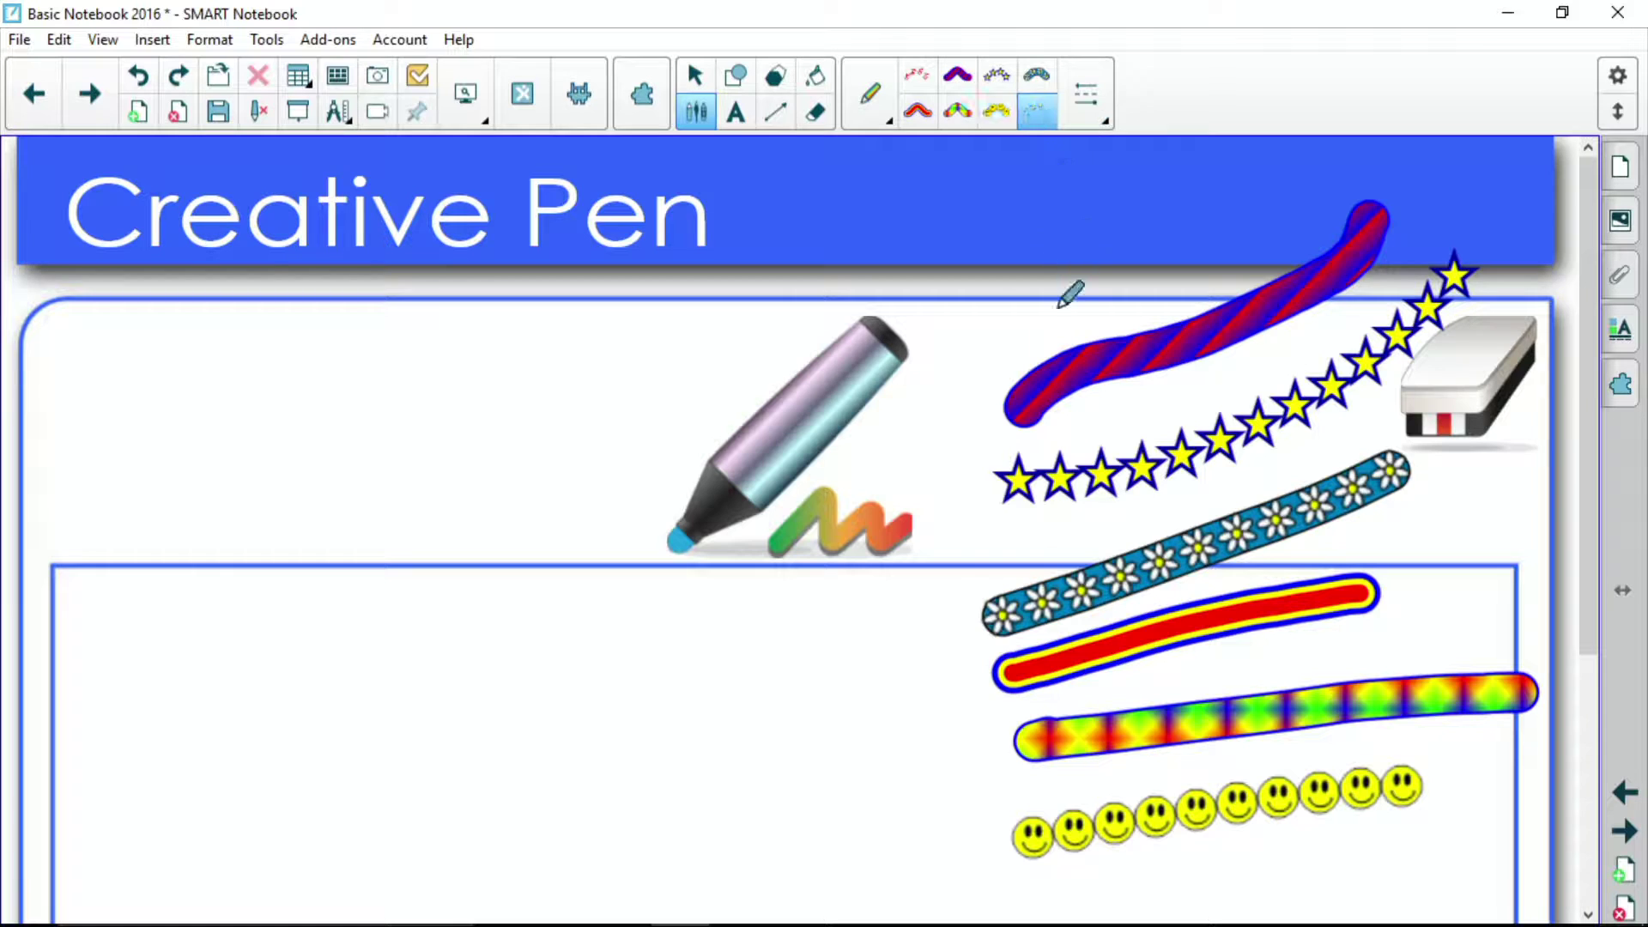
pyautogui.moveTo(987, 553)
pyautogui.mouseDown()
pyautogui.moveTo(1271, 474)
pyautogui.moveTo(1343, 432)
pyautogui.mouseUp()
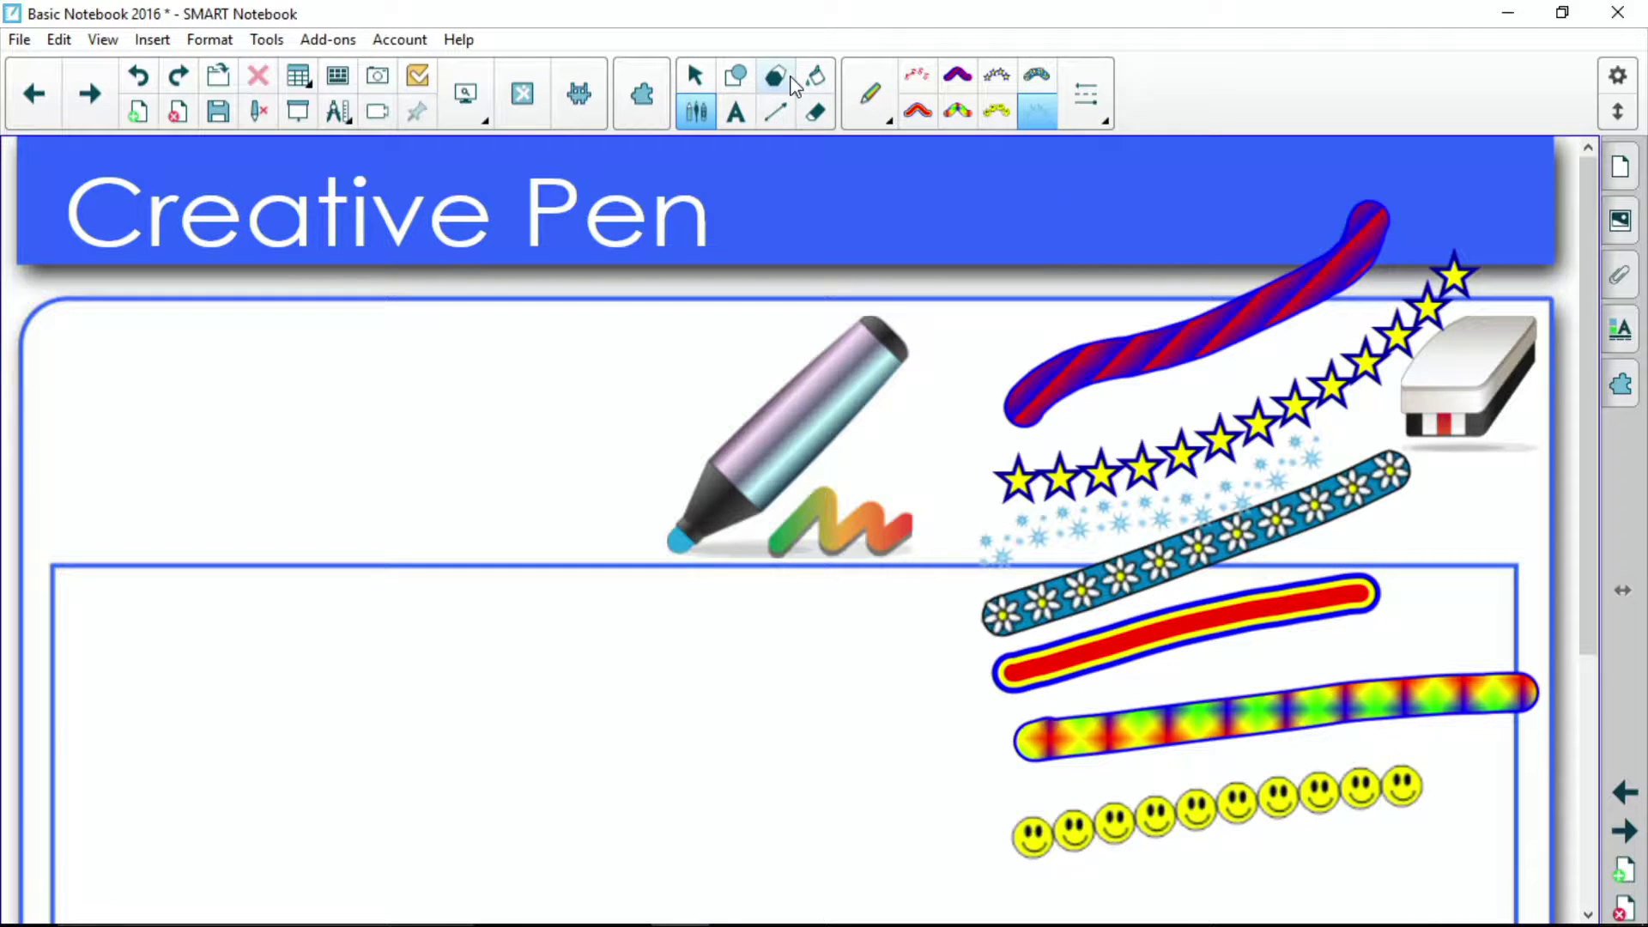
# - Erase all the sample Creative Pen strokes from the page and return to the Select tool
pyautogui.click(811, 117)
pyautogui.moveTo(1151, 250)
pyautogui.mouseDown()
pyautogui.moveTo(1224, 507)
pyautogui.moveTo(1257, 811)
pyautogui.moveTo(1176, 875)
pyautogui.moveTo(1089, 654)
pyautogui.moveTo(1386, 626)
pyautogui.moveTo(1209, 558)
pyautogui.mouseUp()
pyautogui.moveTo(1246, 303)
pyautogui.mouseDown()
pyautogui.moveTo(1356, 555)
pyautogui.moveTo(1184, 372)
pyautogui.moveTo(1239, 518)
pyautogui.moveTo(1042, 601)
pyautogui.moveTo(1044, 541)
pyautogui.moveTo(1372, 265)
pyautogui.moveTo(1442, 291)
pyautogui.moveTo(1344, 409)
pyautogui.moveTo(1368, 203)
pyautogui.moveTo(967, 518)
pyautogui.moveTo(1040, 683)
pyautogui.moveTo(1056, 867)
pyautogui.moveTo(1148, 746)
pyautogui.moveTo(1475, 665)
pyautogui.moveTo(1495, 713)
pyautogui.moveTo(1269, 703)
pyautogui.mouseUp()
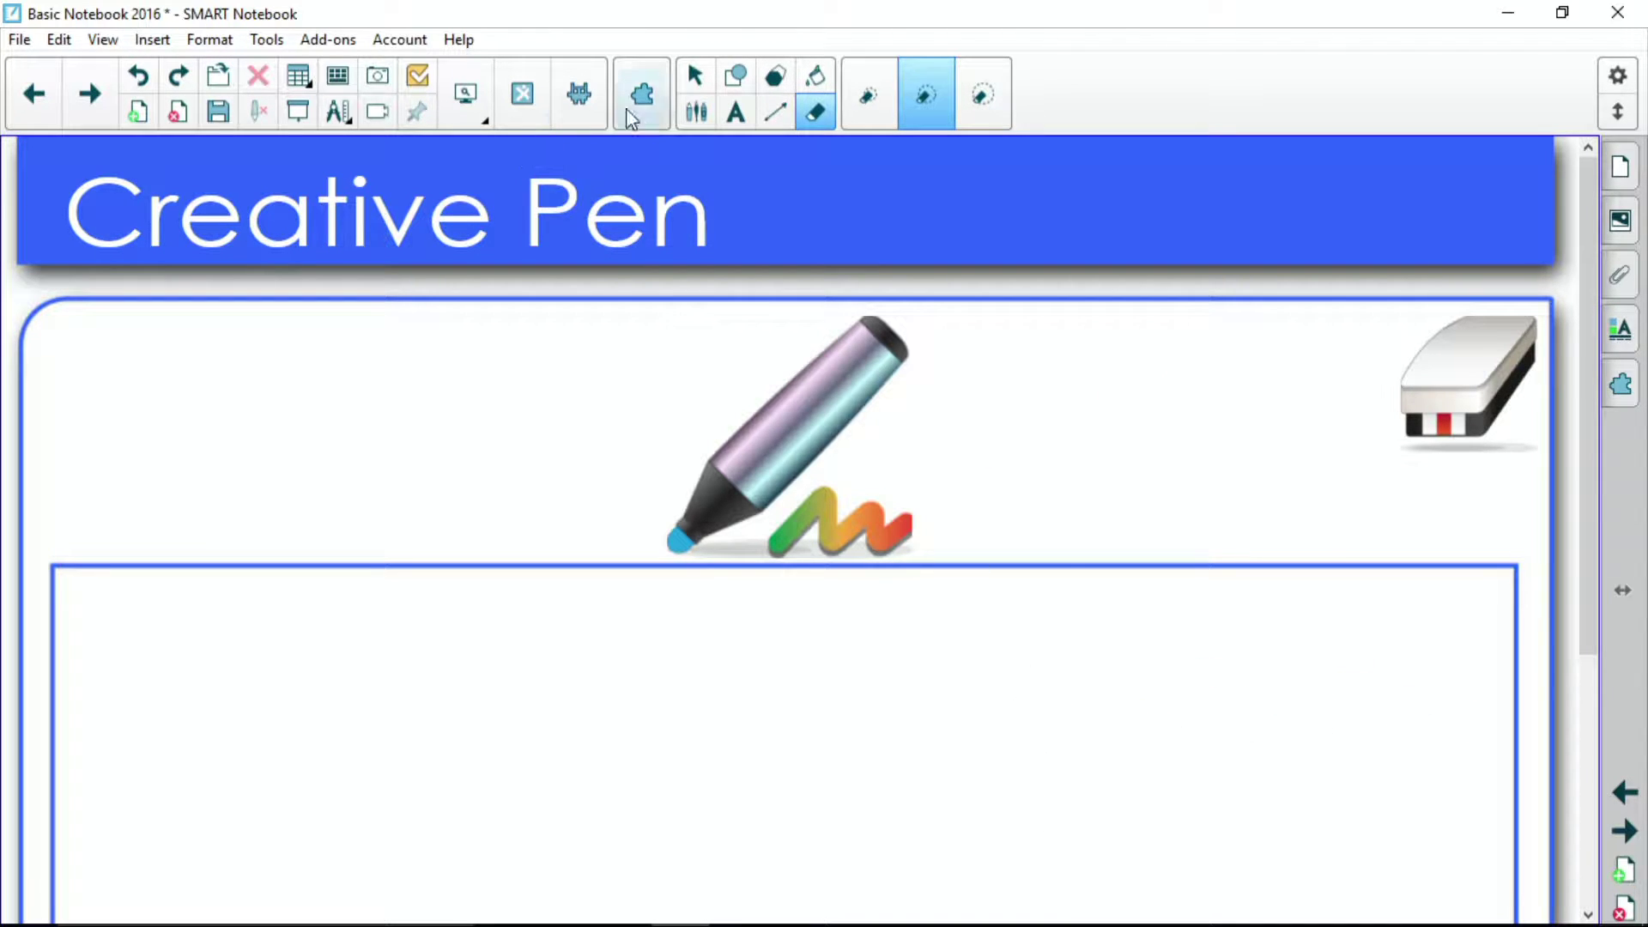
pyautogui.click(683, 86)
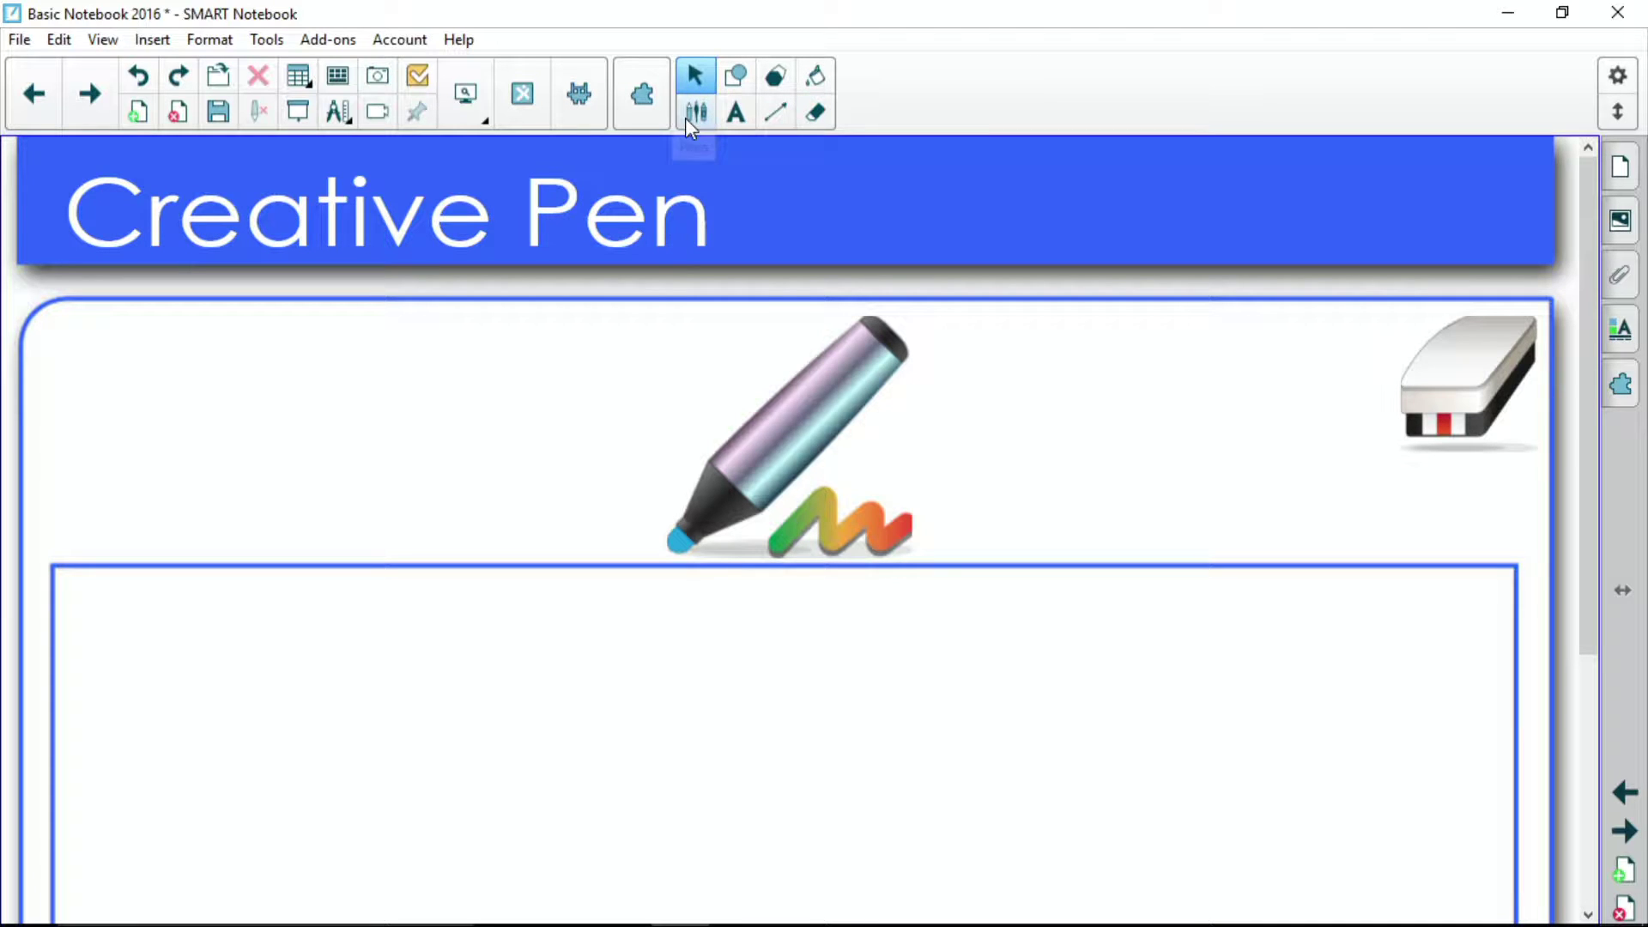
# - Draw a long curved Creative Pen stroke of red sailboat stamps across the marker picture
pyautogui.click(695, 113)
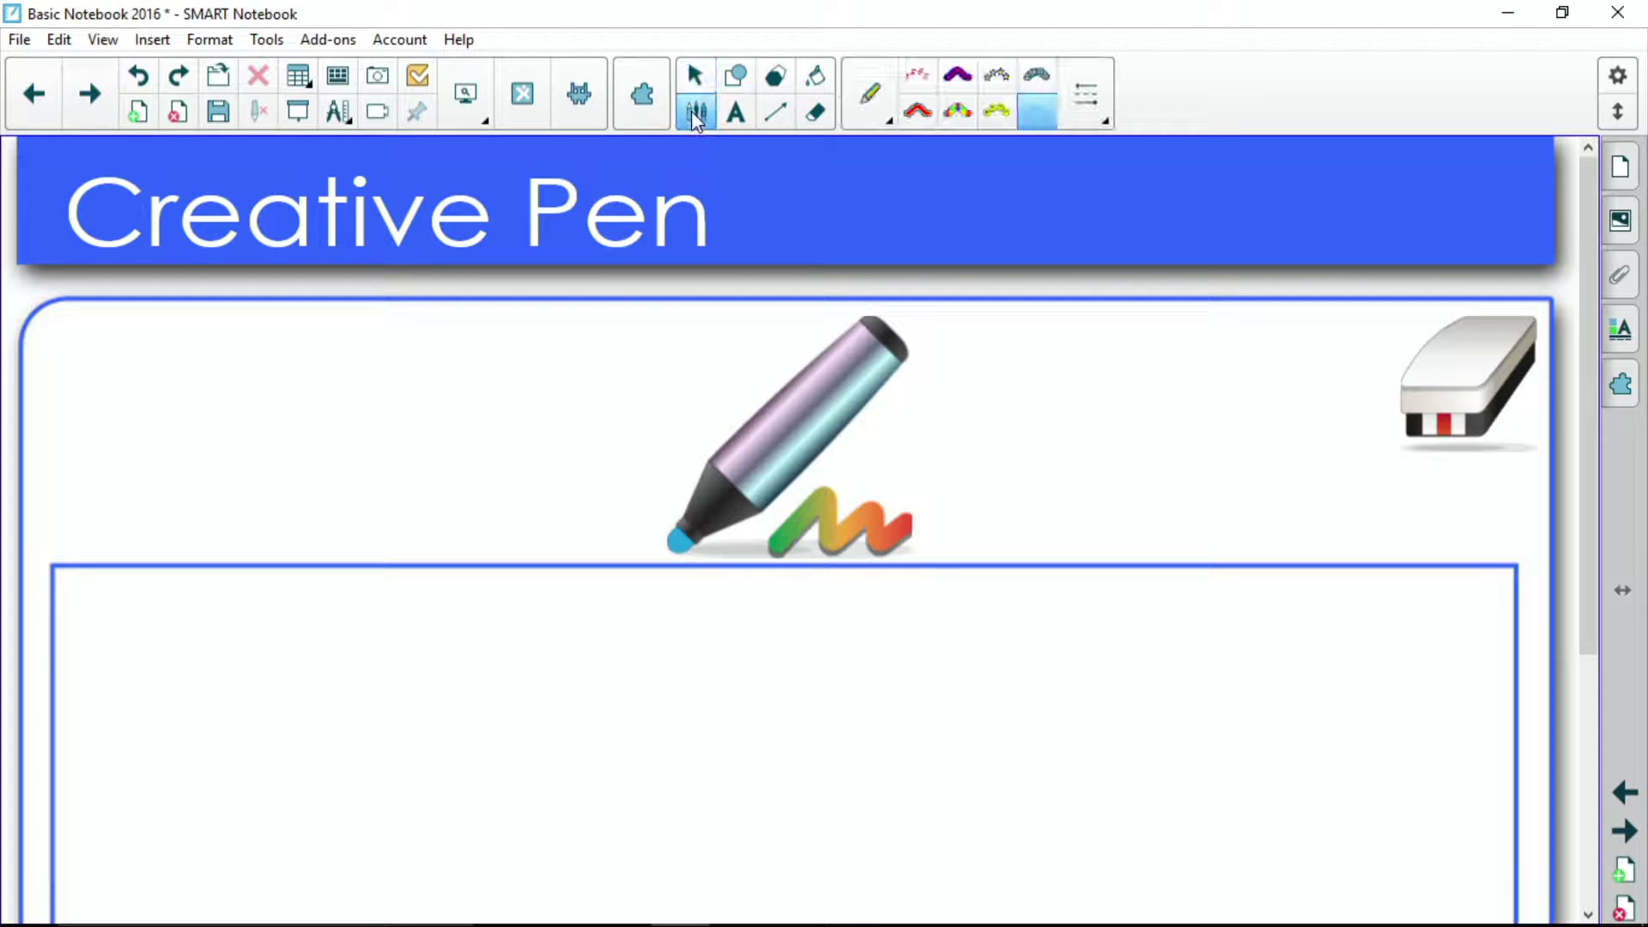
pyautogui.click(913, 77)
pyautogui.moveTo(249, 458)
pyautogui.mouseDown()
pyautogui.moveTo(468, 558)
pyautogui.moveTo(610, 552)
pyautogui.moveTo(1105, 423)
pyautogui.mouseUp()
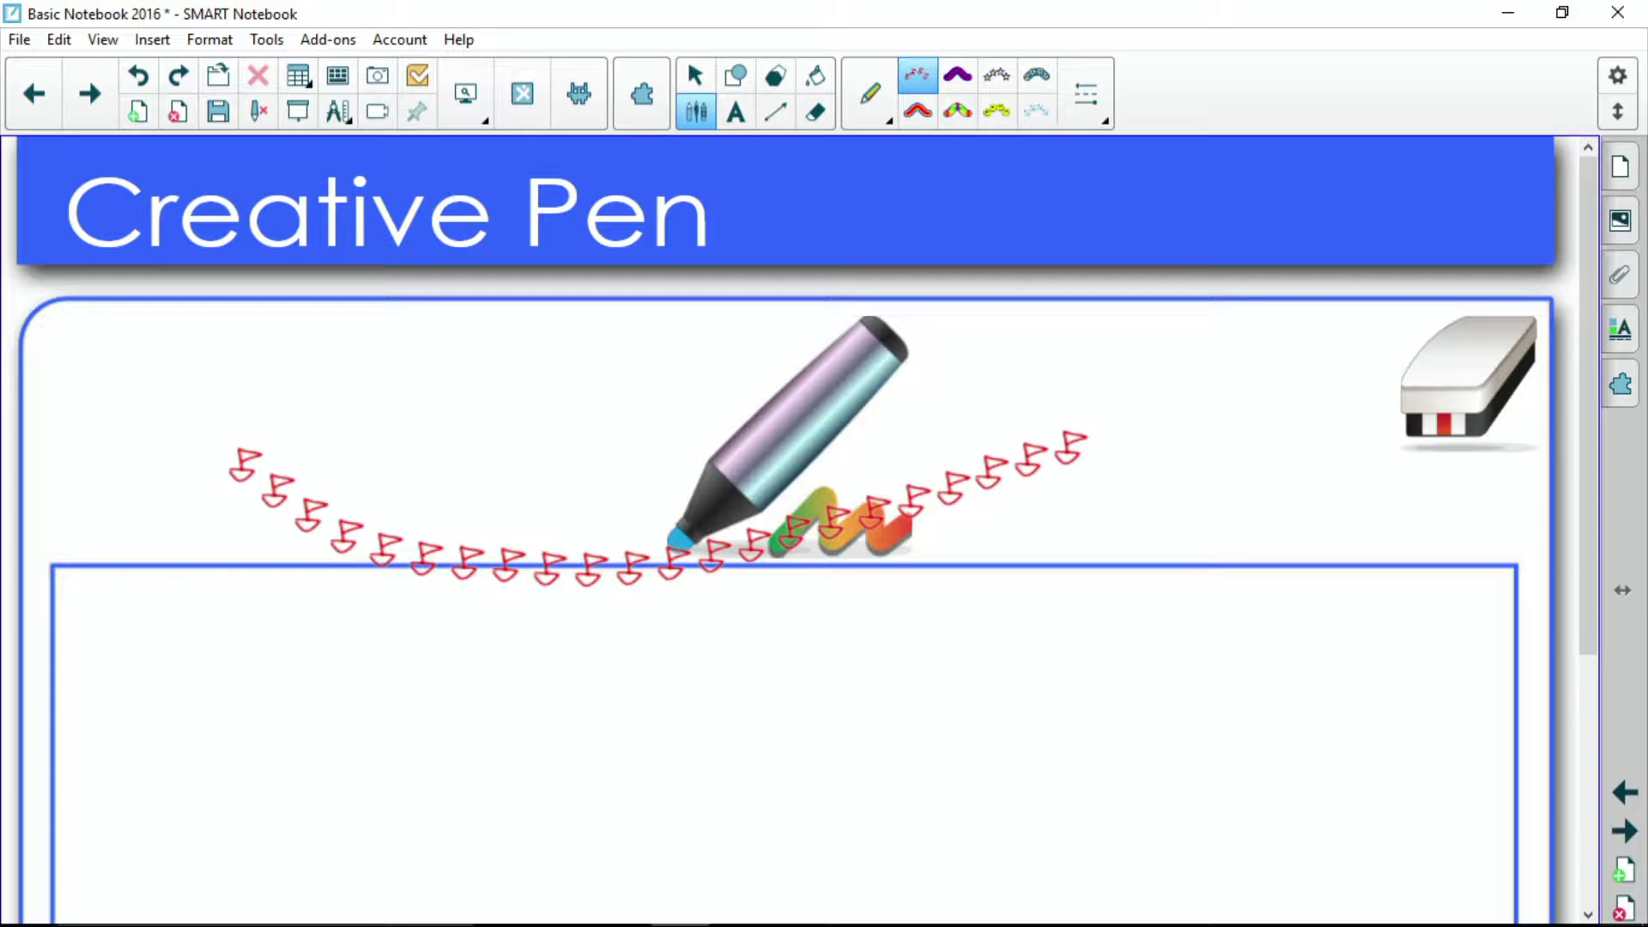
# - Draw a large sailboat with a triangular sail using the standard Pen in blue with a thick solid line
pyautogui.click(869, 94)
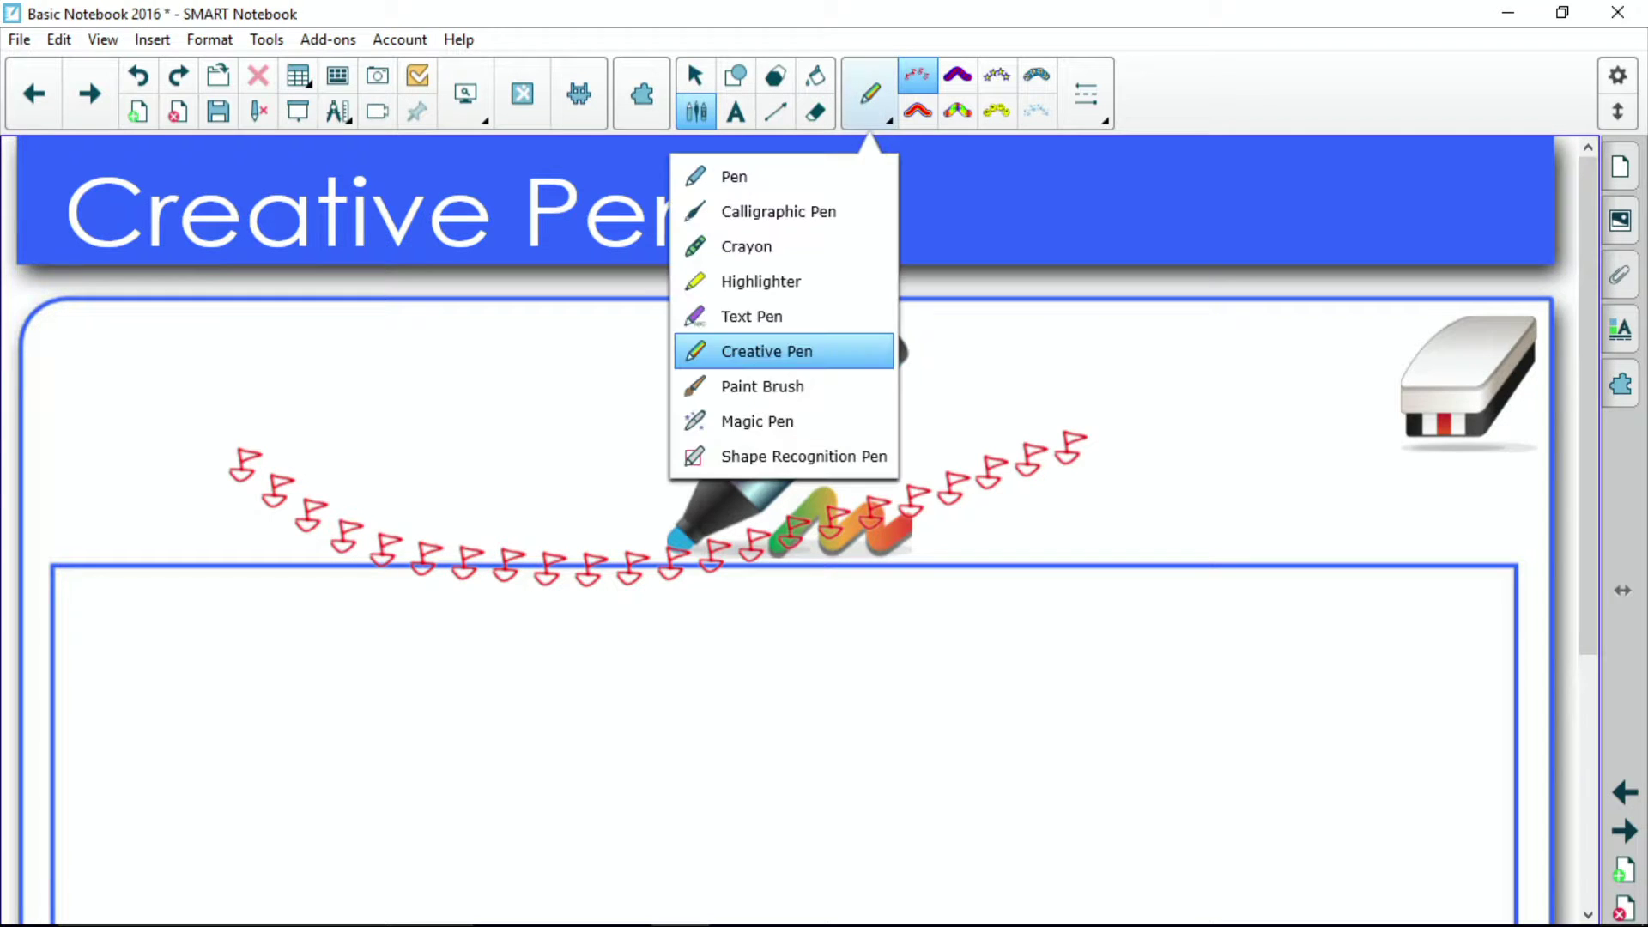
pyautogui.click(771, 176)
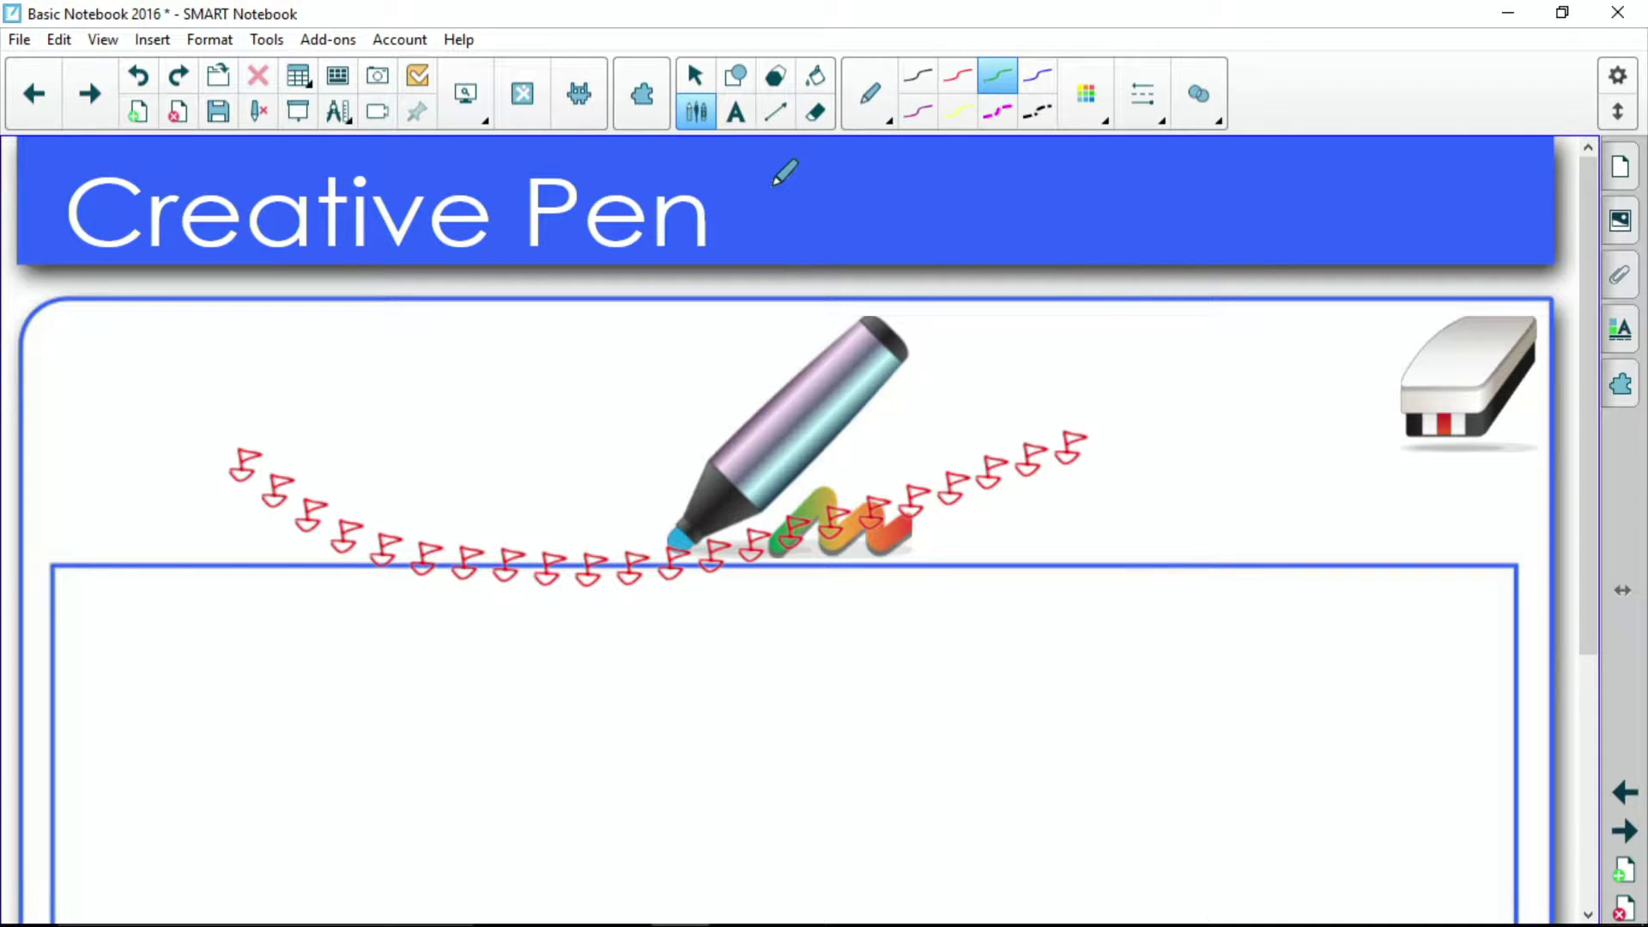
pyautogui.click(1037, 77)
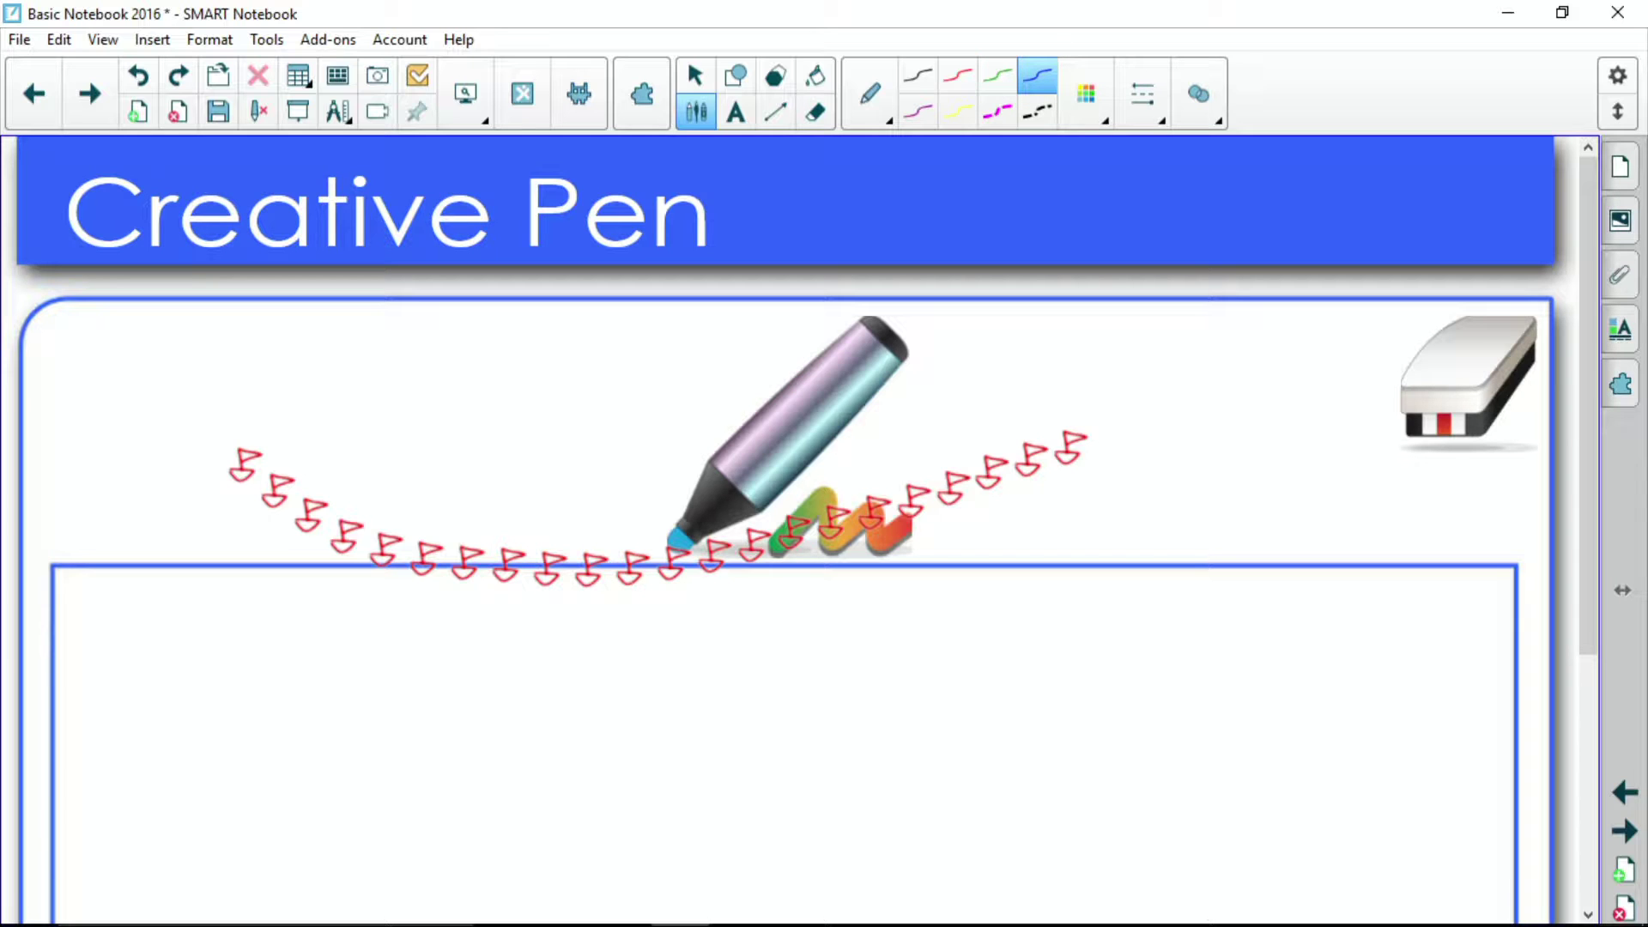
pyautogui.click(1142, 95)
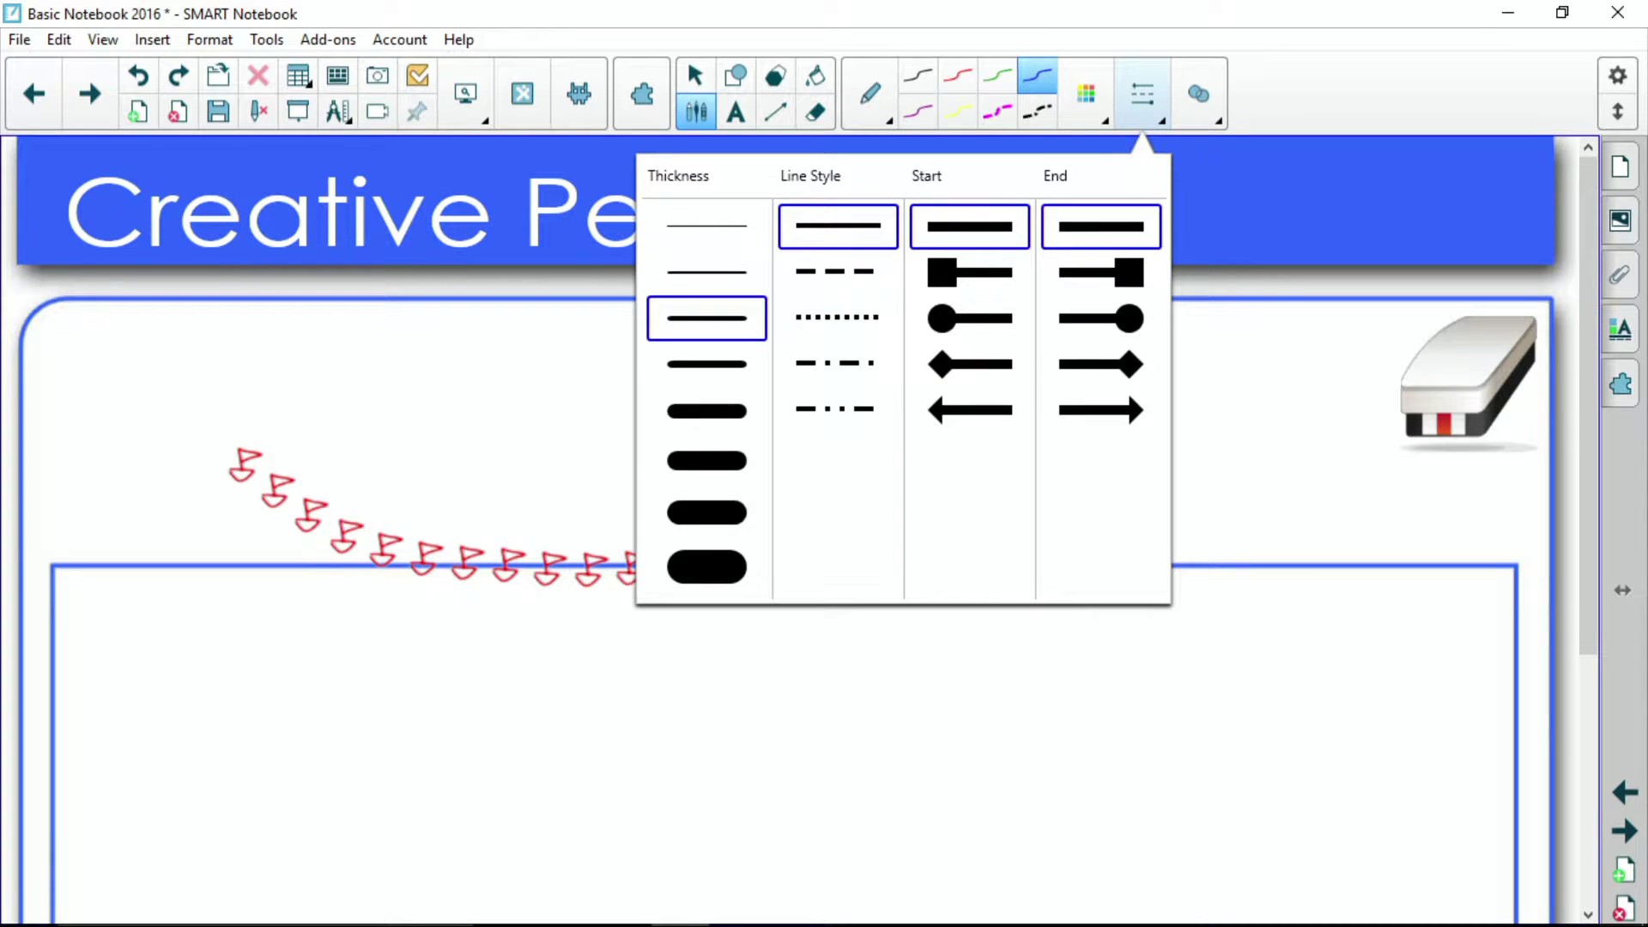
pyautogui.click(706, 460)
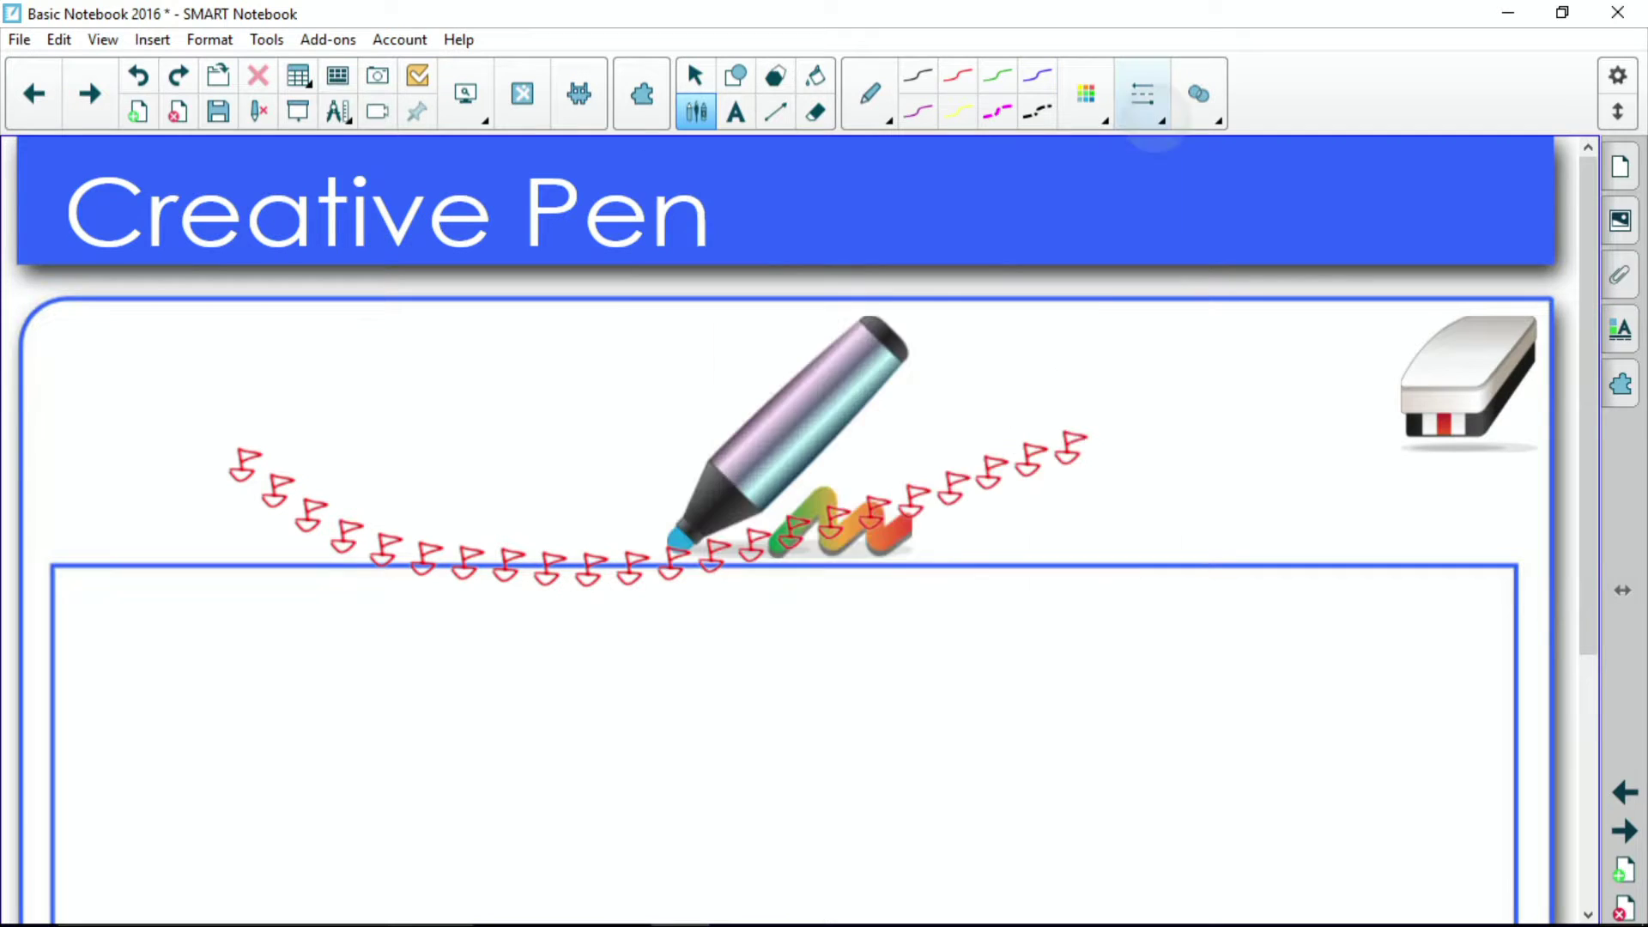
pyautogui.click(1086, 93)
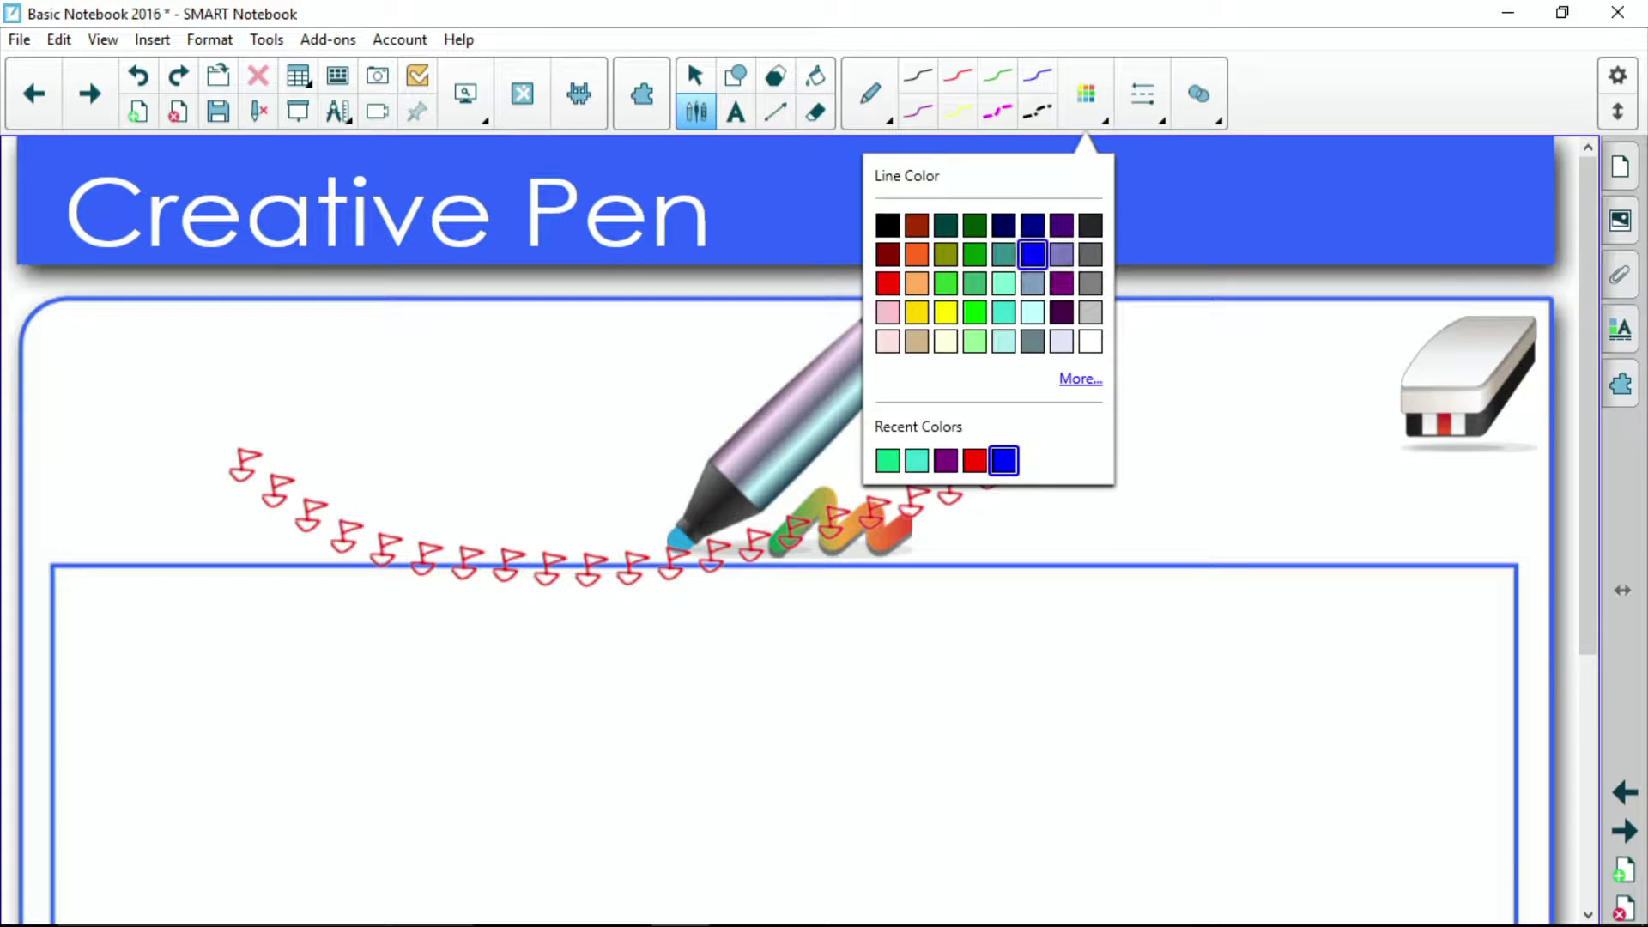
pyautogui.click(1141, 94)
pyautogui.click(1149, 86)
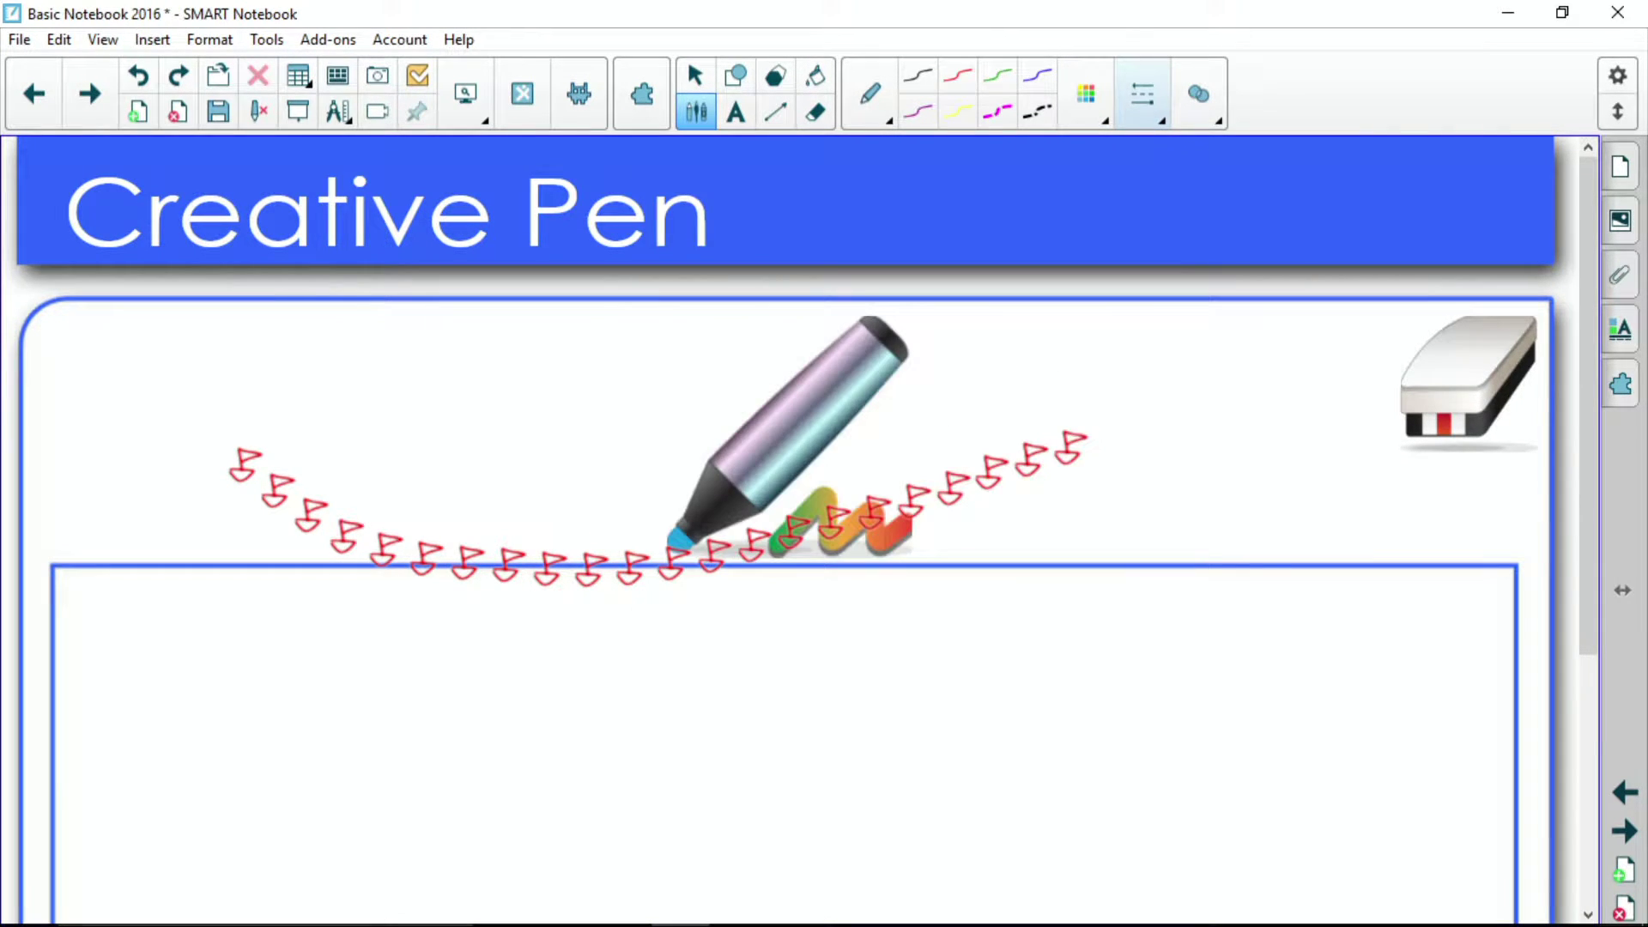
pyautogui.moveTo(999, 654)
pyautogui.mouseDown()
pyautogui.moveTo(1095, 751)
pyautogui.moveTo(1154, 636)
pyautogui.moveTo(1015, 630)
pyautogui.moveTo(1116, 393)
pyautogui.moveTo(1325, 481)
pyautogui.moveTo(1120, 543)
pyautogui.mouseUp()
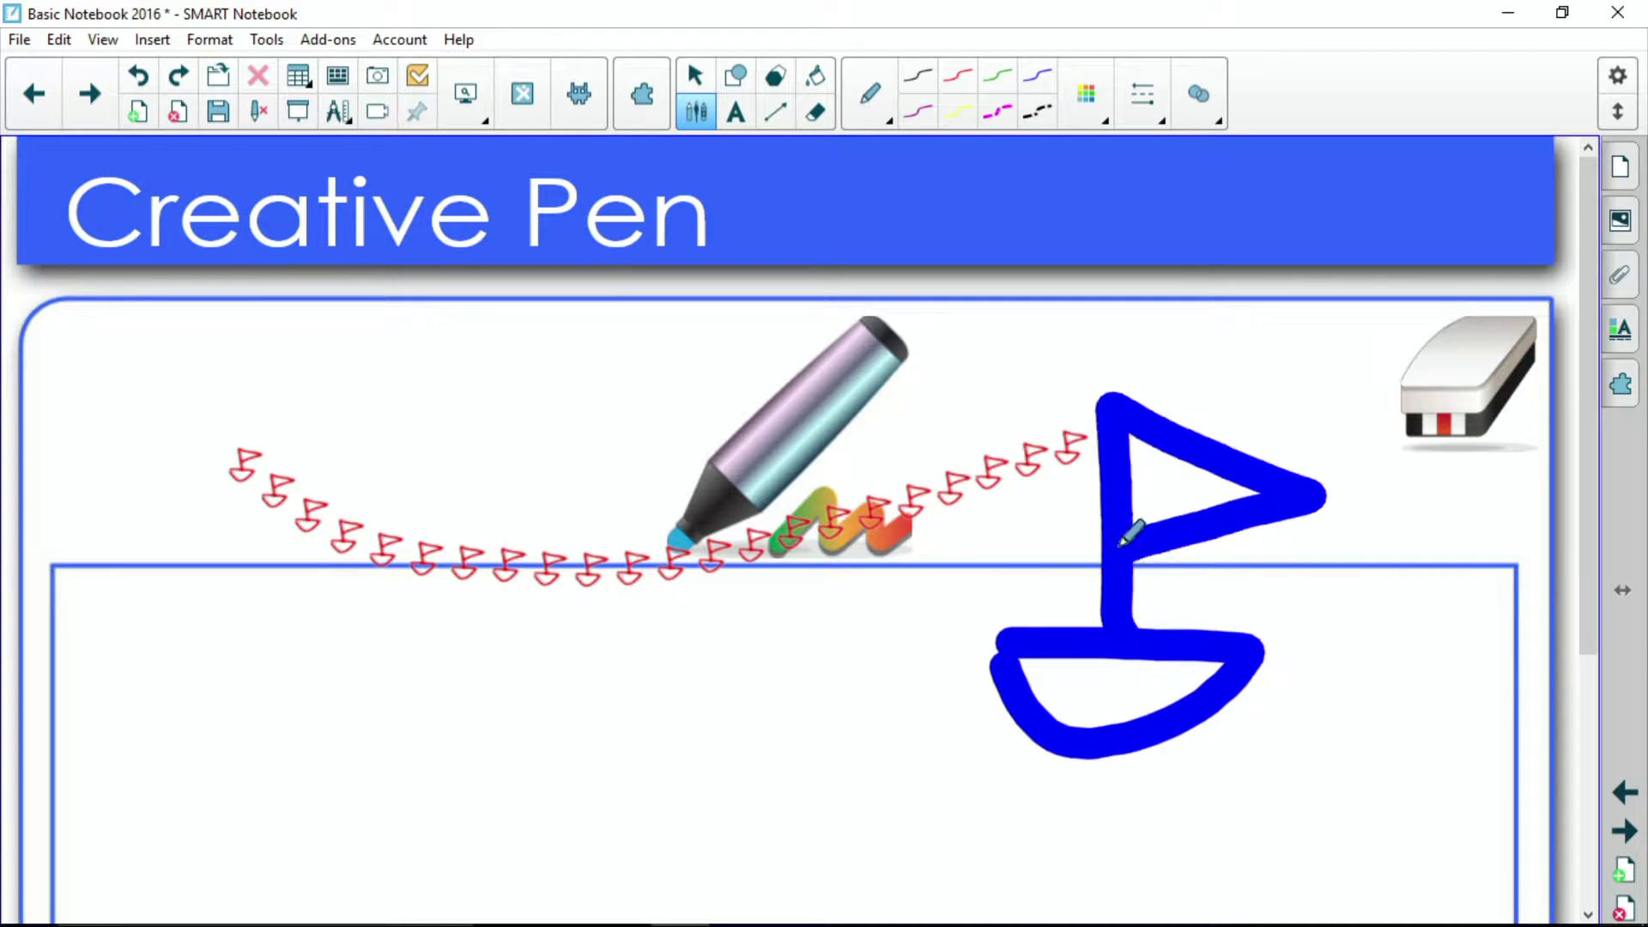
# - Select the blue sailboat and reposition it just beyond the end of the red sailboat line
pyautogui.click(692, 79)
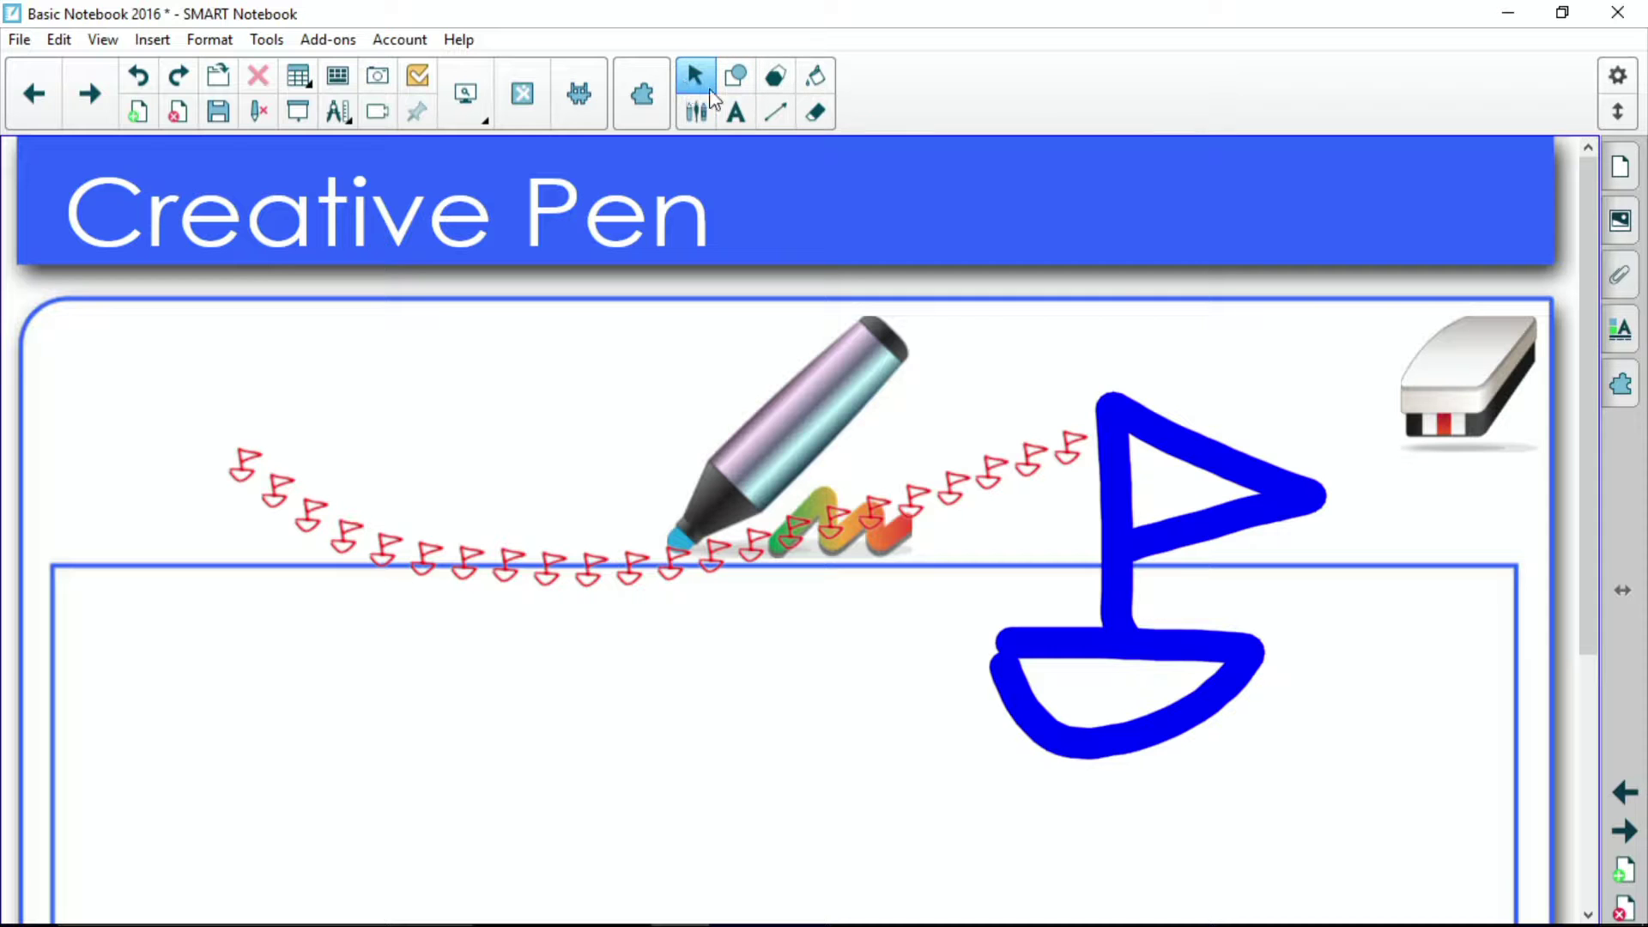
pyautogui.click(1113, 519)
pyautogui.moveTo(1113, 519)
pyautogui.mouseDown()
pyautogui.moveTo(1163, 406)
pyautogui.moveTo(1250, 656)
pyautogui.moveTo(1140, 555)
pyautogui.moveTo(1243, 633)
pyautogui.moveTo(1202, 581)
pyautogui.mouseUp()
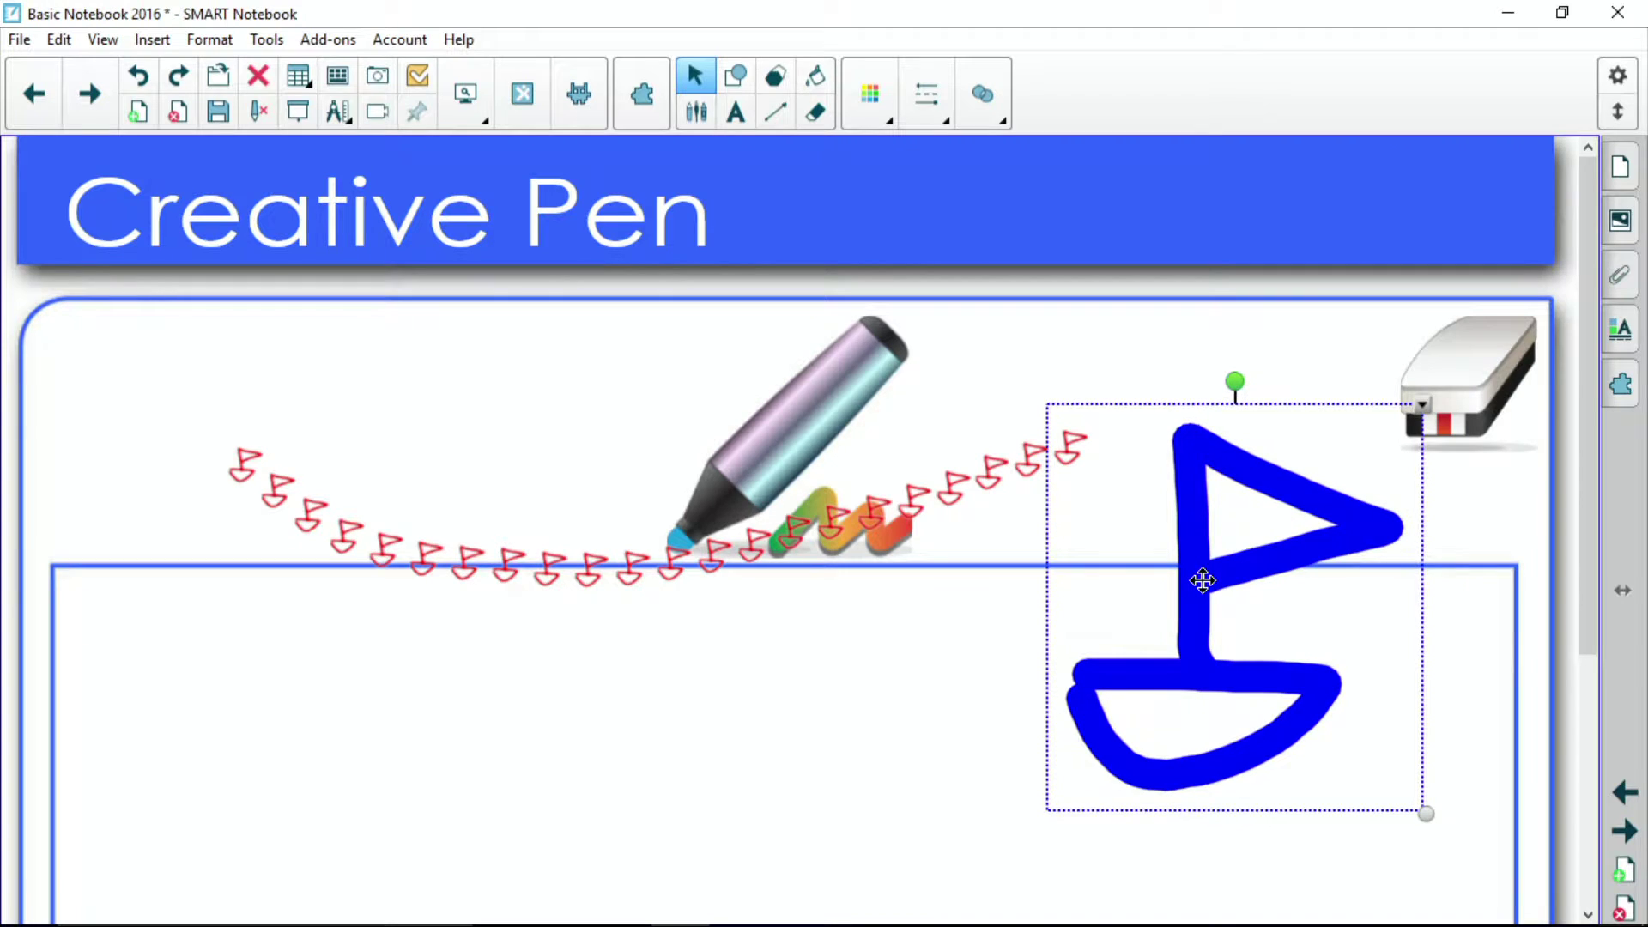
pyautogui.click(865, 738)
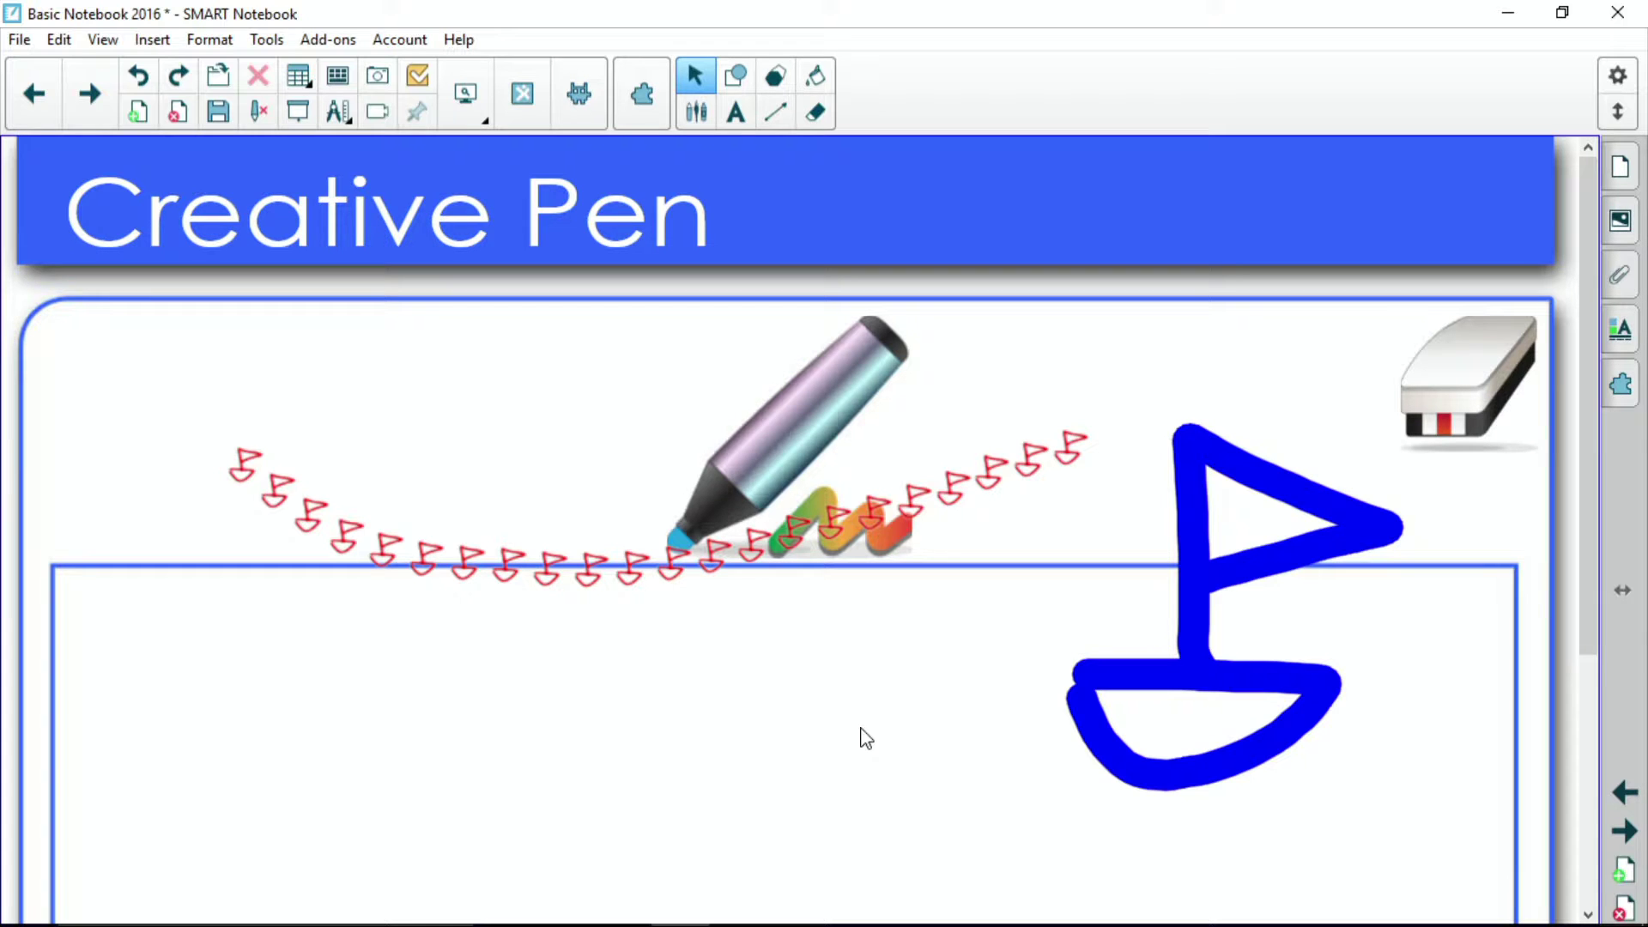
pyautogui.moveTo(1195, 570)
pyautogui.mouseDown()
pyautogui.moveTo(1102, 559)
pyautogui.moveTo(1121, 513)
pyautogui.mouseUp()
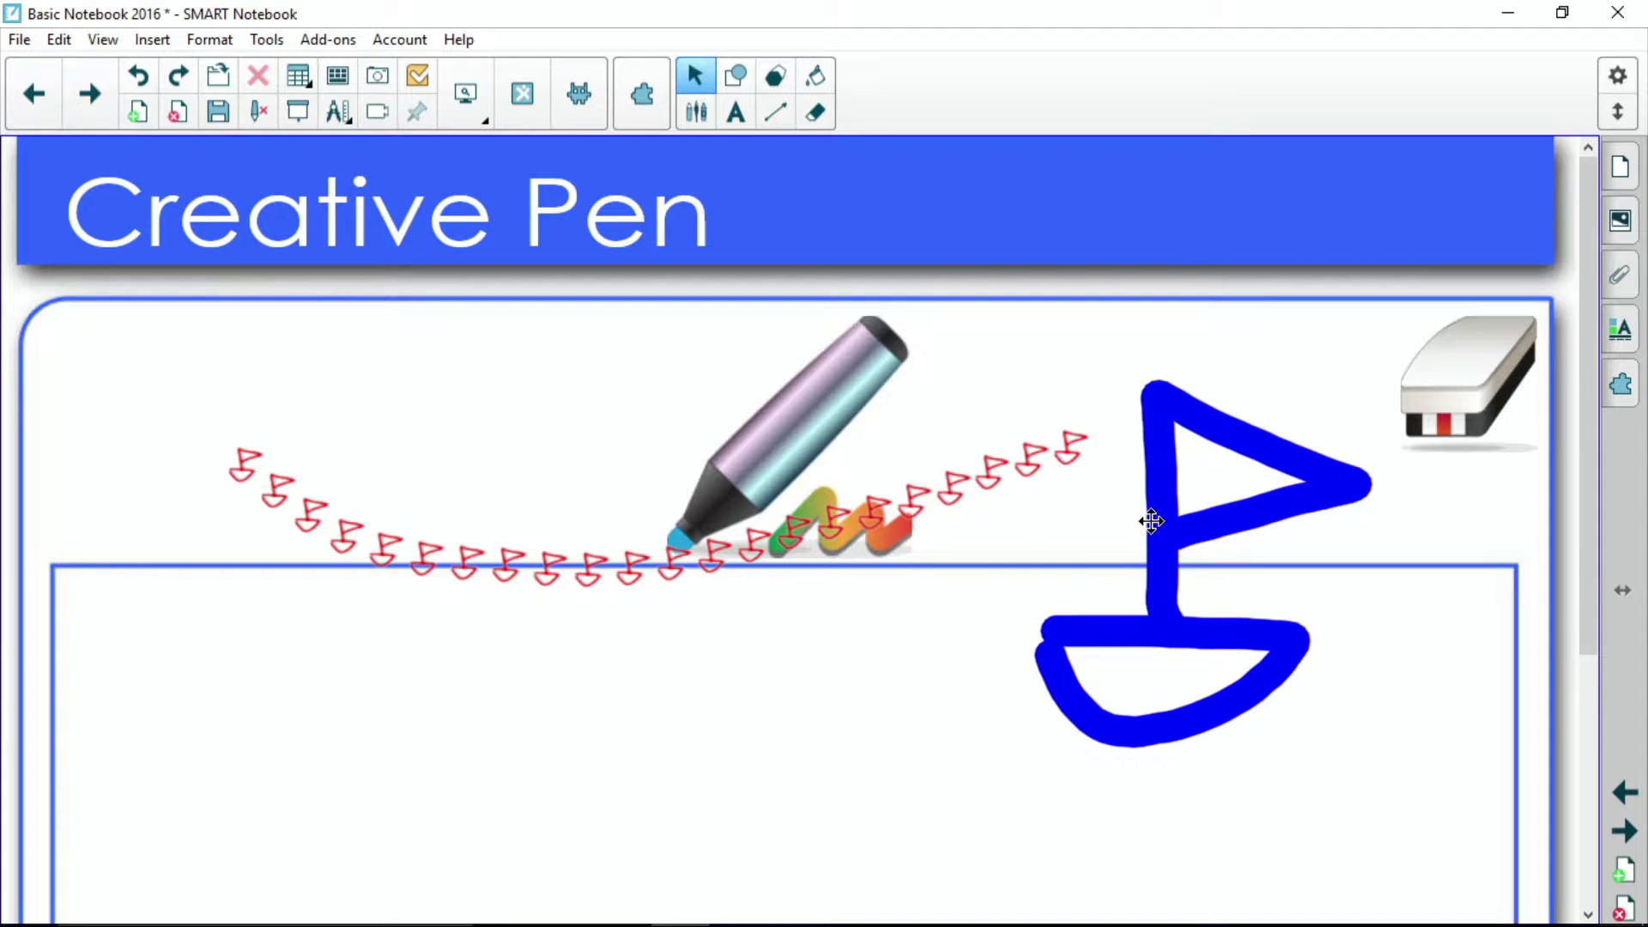
# - Switch back to the Creative Pen and open its line style properties
pyautogui.click(696, 114)
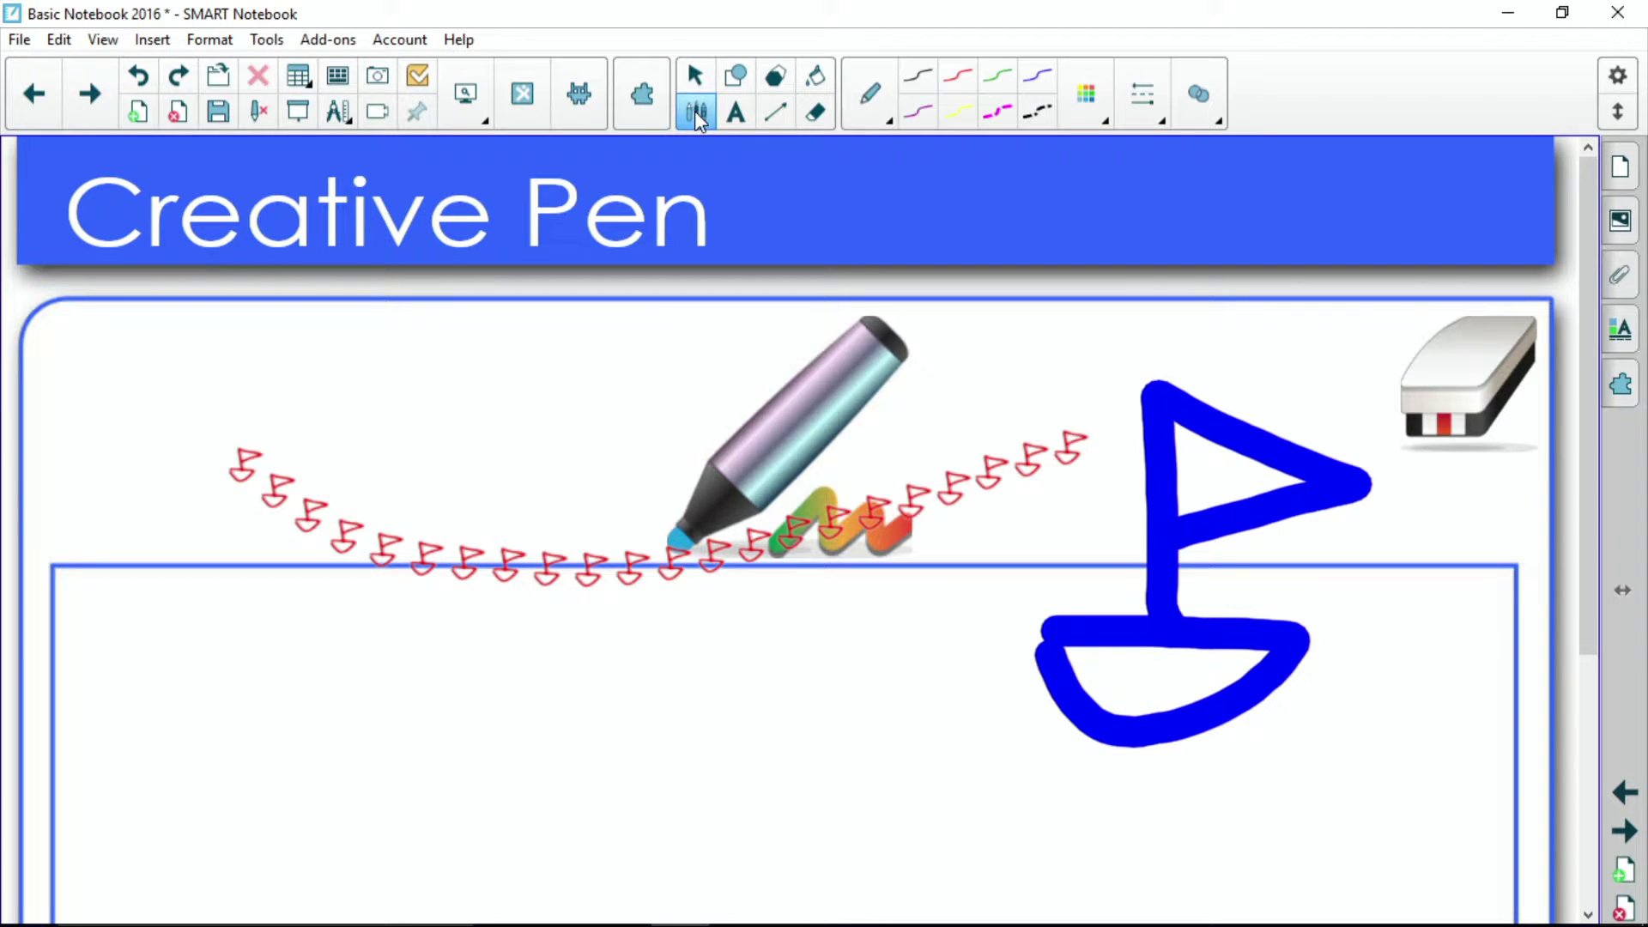
pyautogui.click(867, 105)
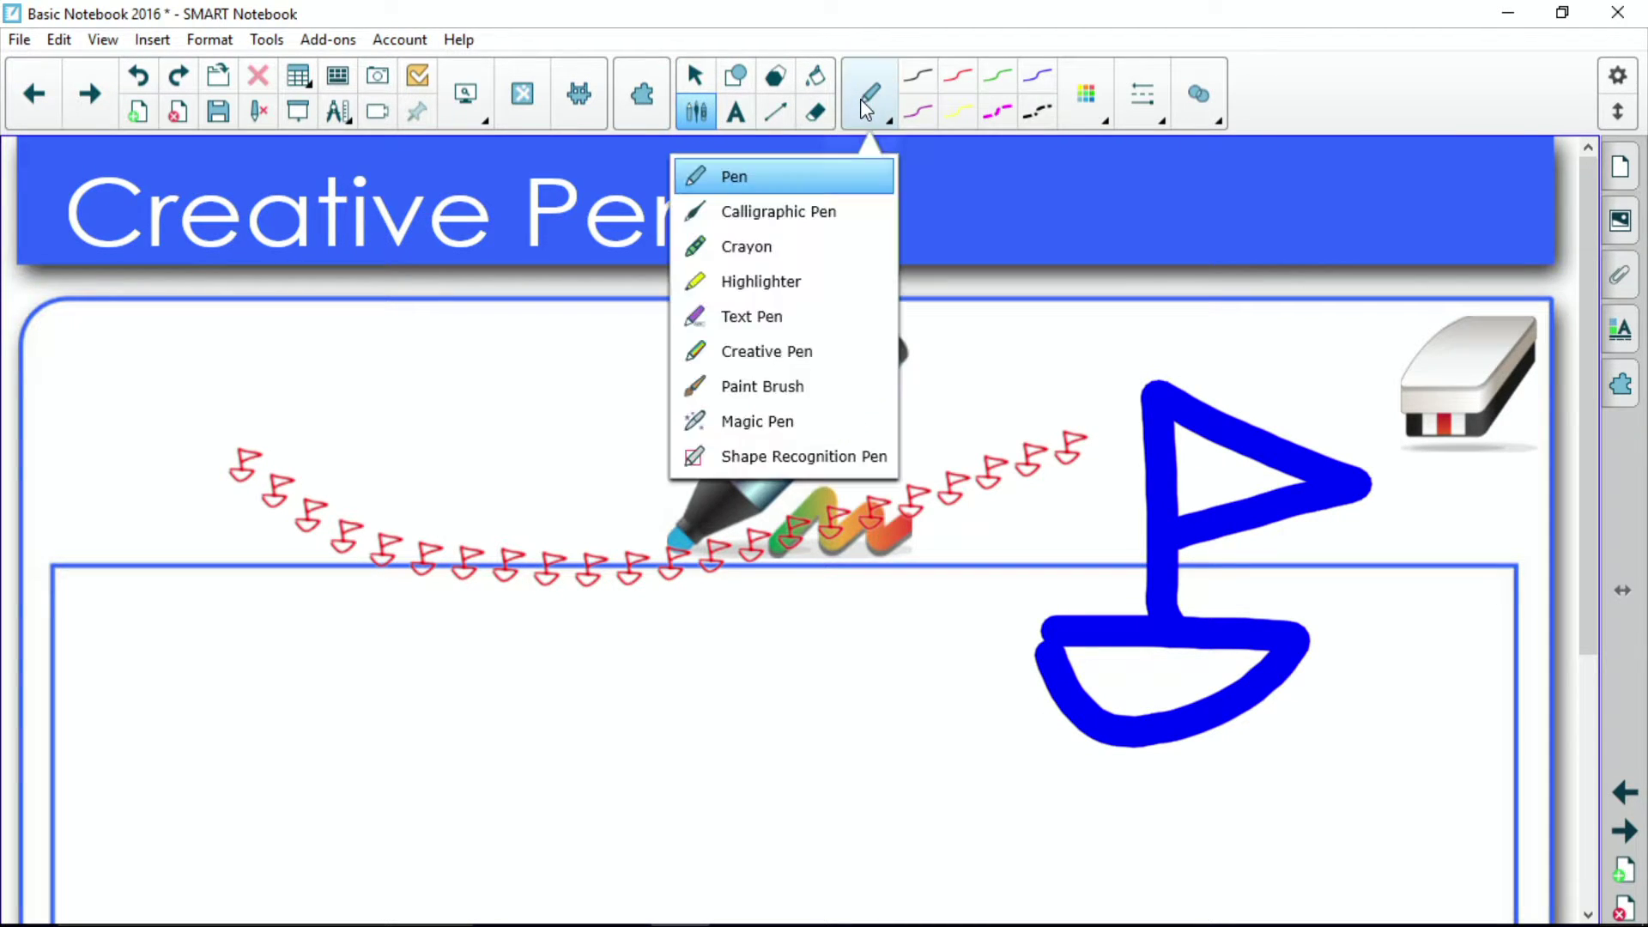
pyautogui.click(798, 354)
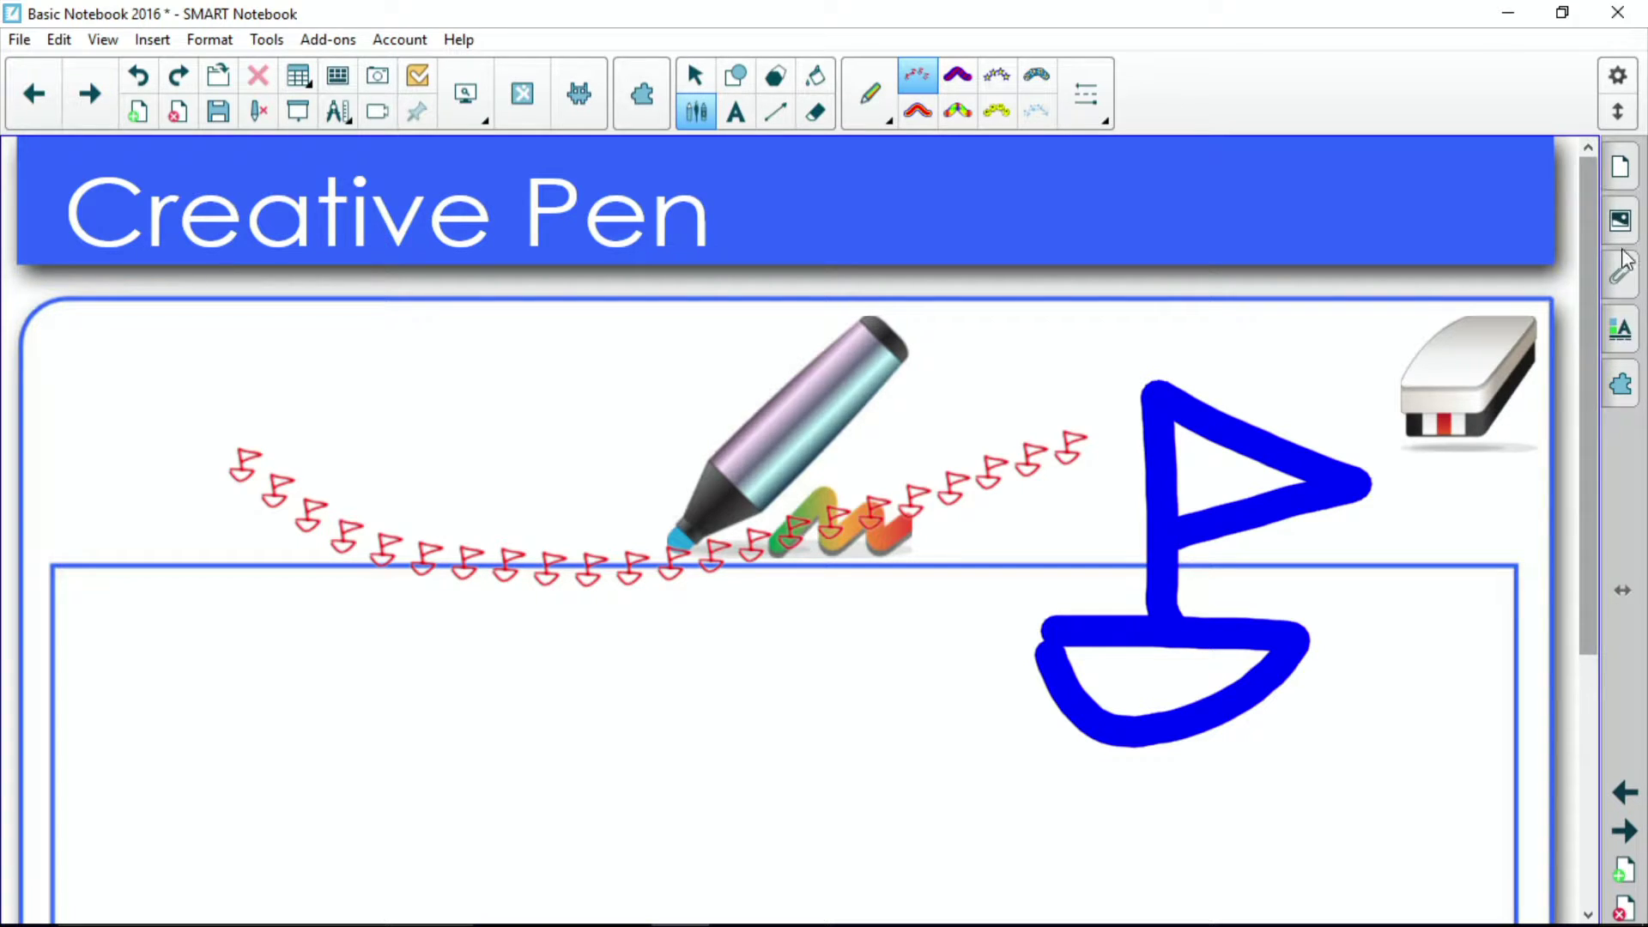
pyautogui.click(1619, 331)
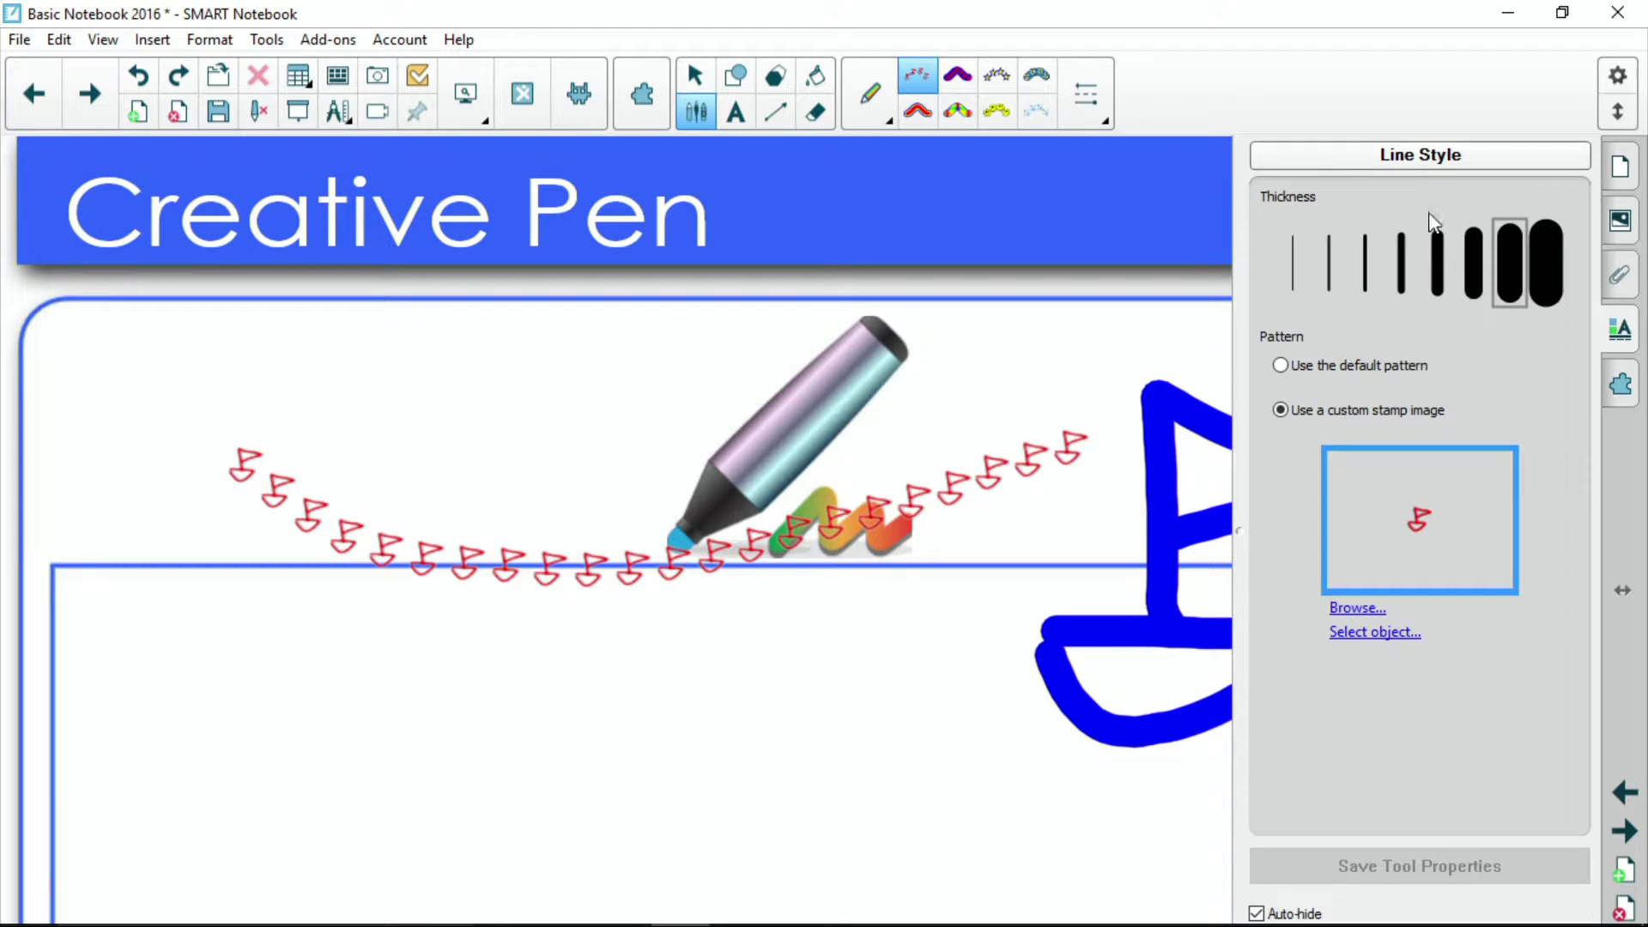
# - Load the highlighter-yellow image as the Creative Pen's custom stamp and draw a curved line of highlighters below the red sailboats
pyautogui.click(1280, 364)
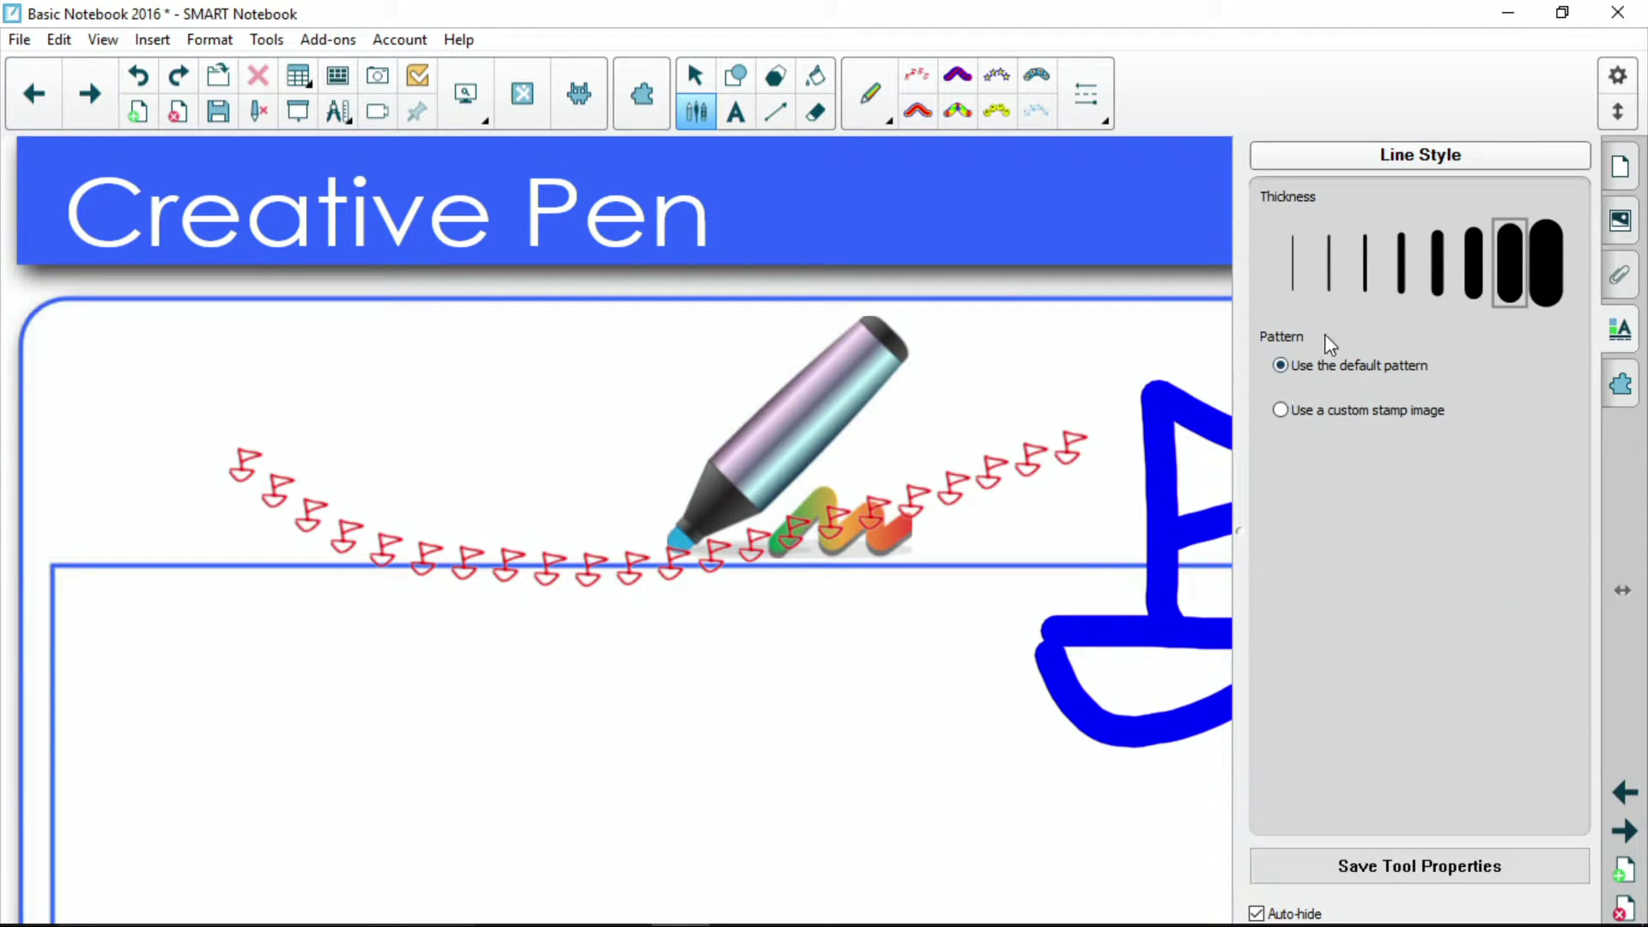
pyautogui.click(1279, 409)
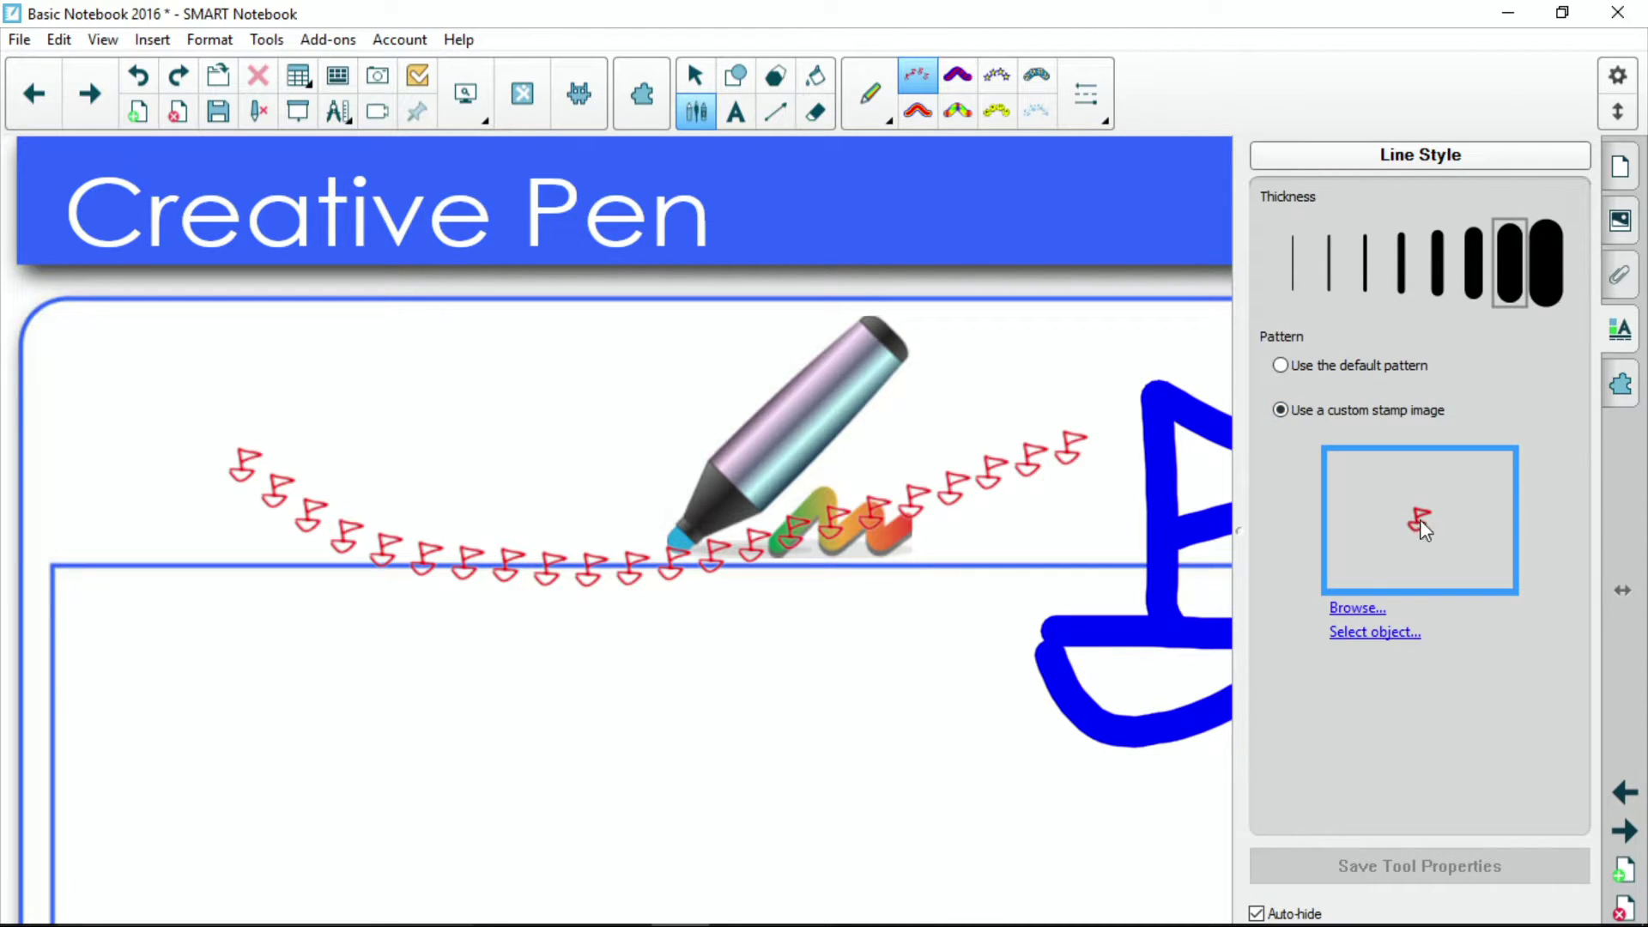
pyautogui.click(1357, 608)
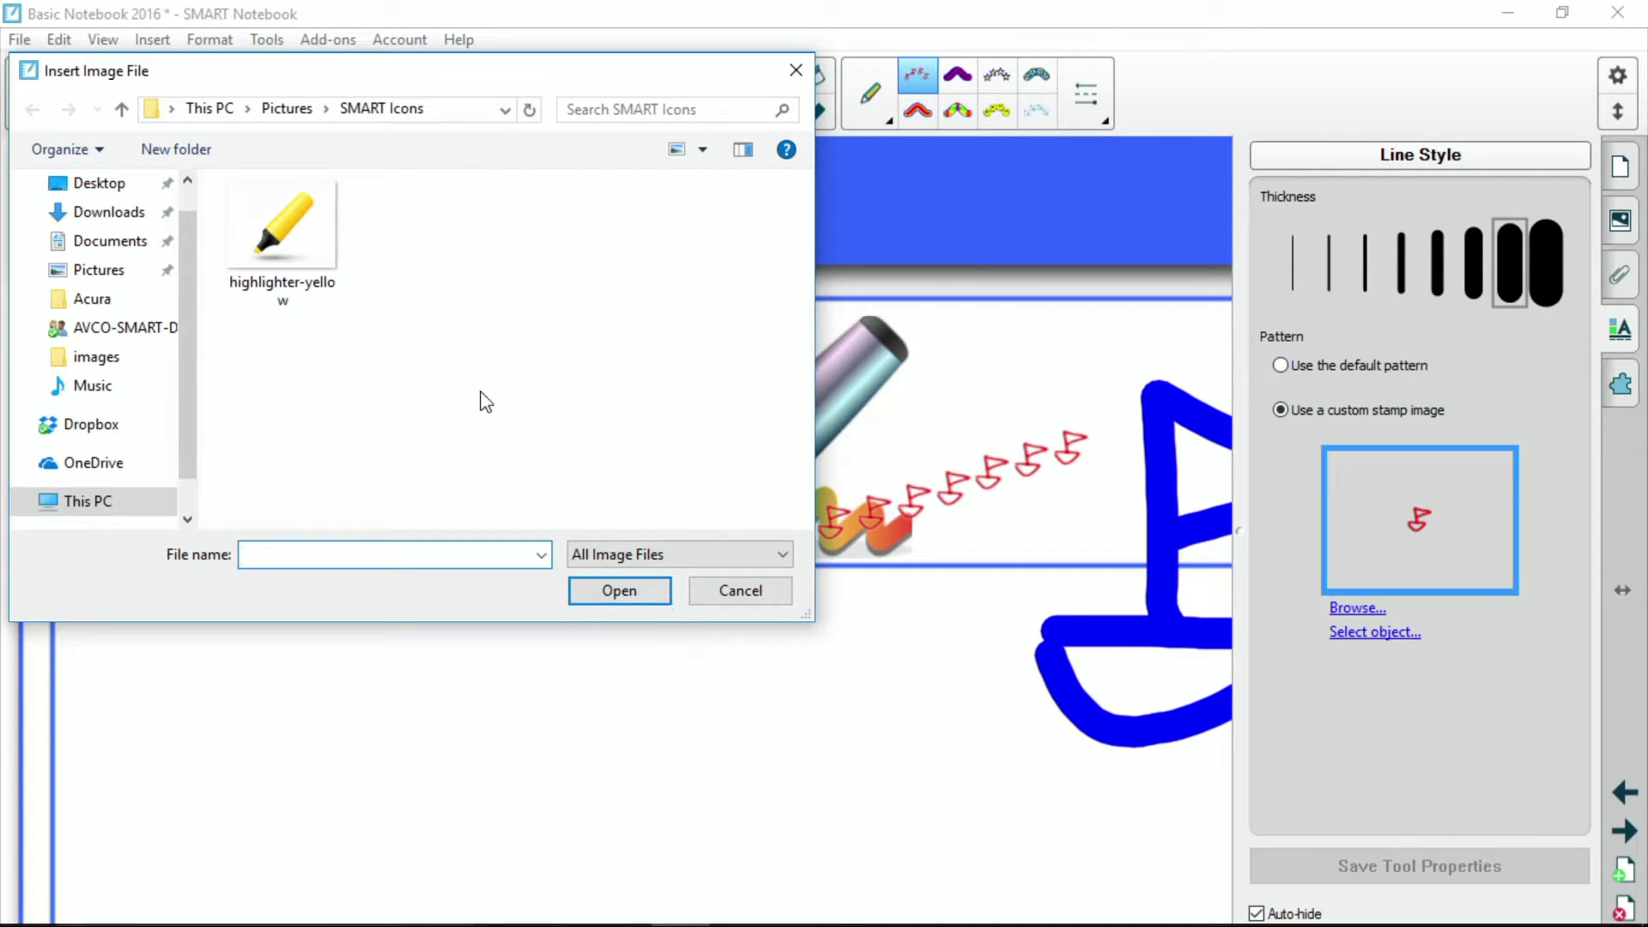
pyautogui.click(287, 230)
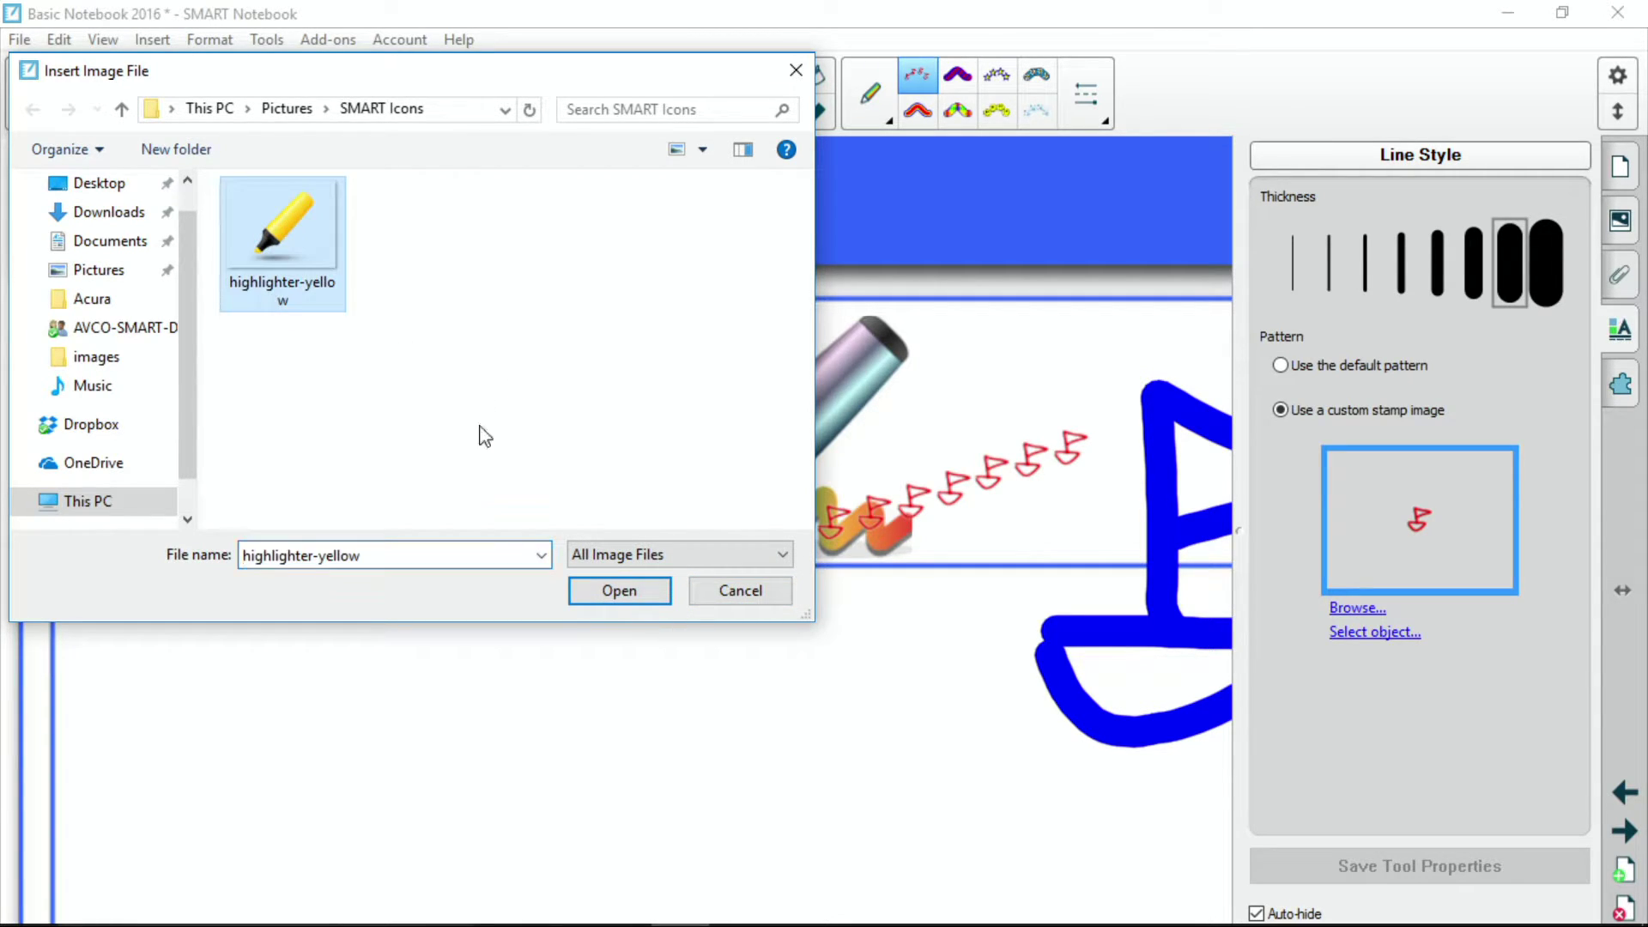
pyautogui.click(607, 595)
pyautogui.moveTo(228, 637)
pyautogui.mouseDown()
pyautogui.moveTo(802, 689)
pyautogui.moveTo(894, 679)
pyautogui.mouseUp()
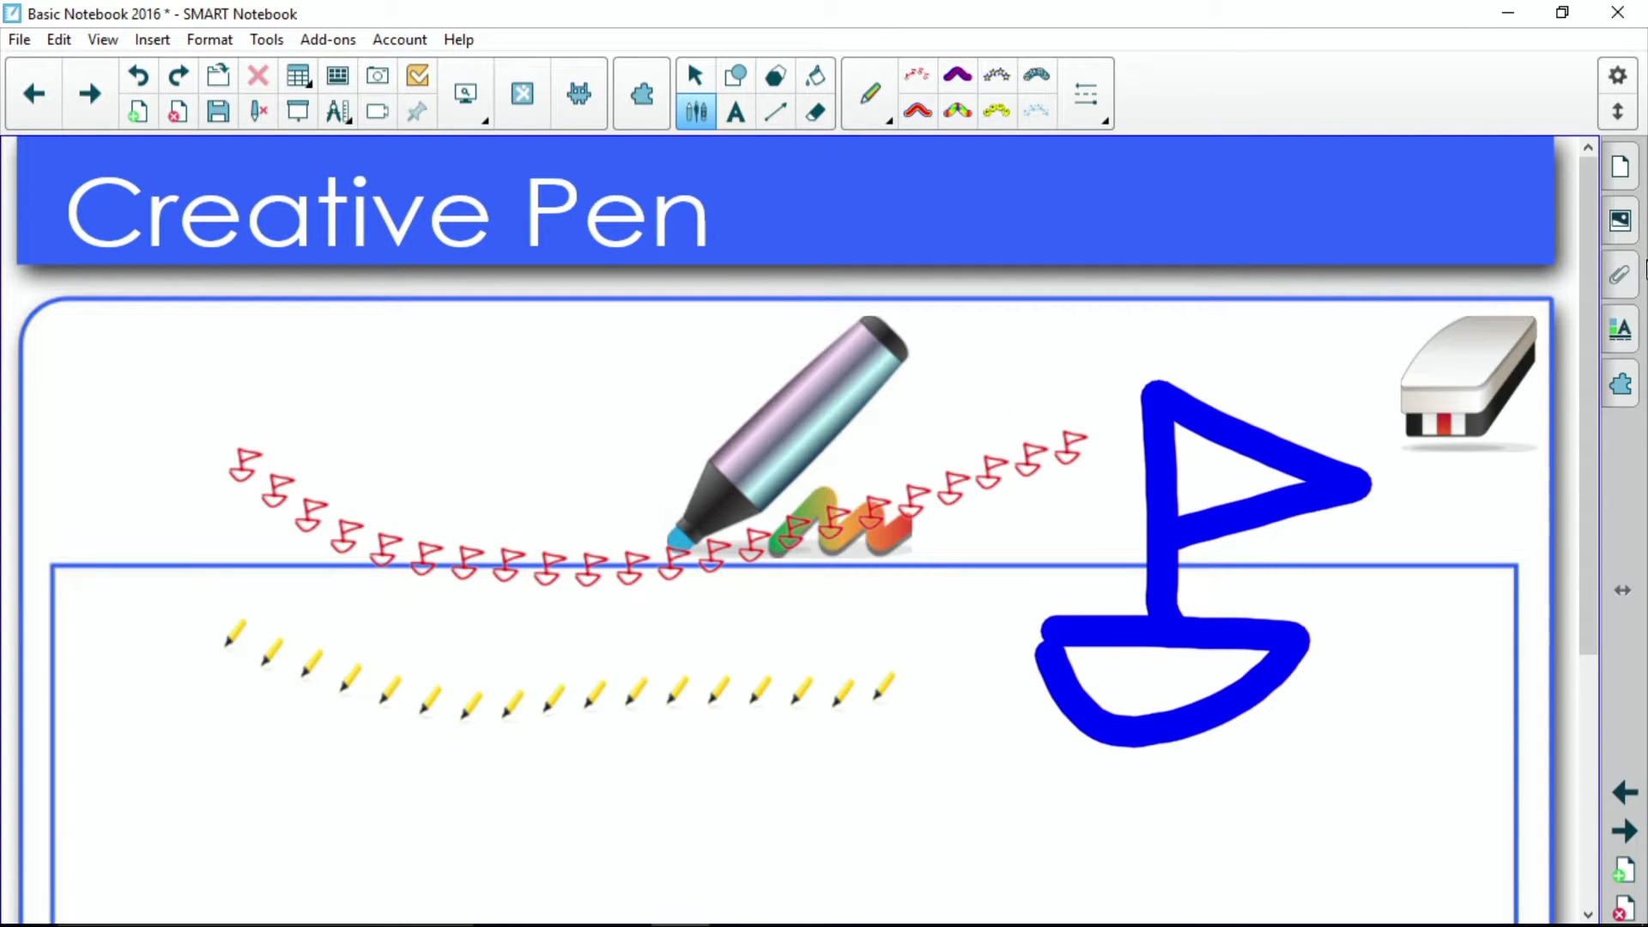
# - Set the large blue sailboat as the custom stamp object and draw a long line that curves back beneath the large sailboat
pyautogui.click(1622, 330)
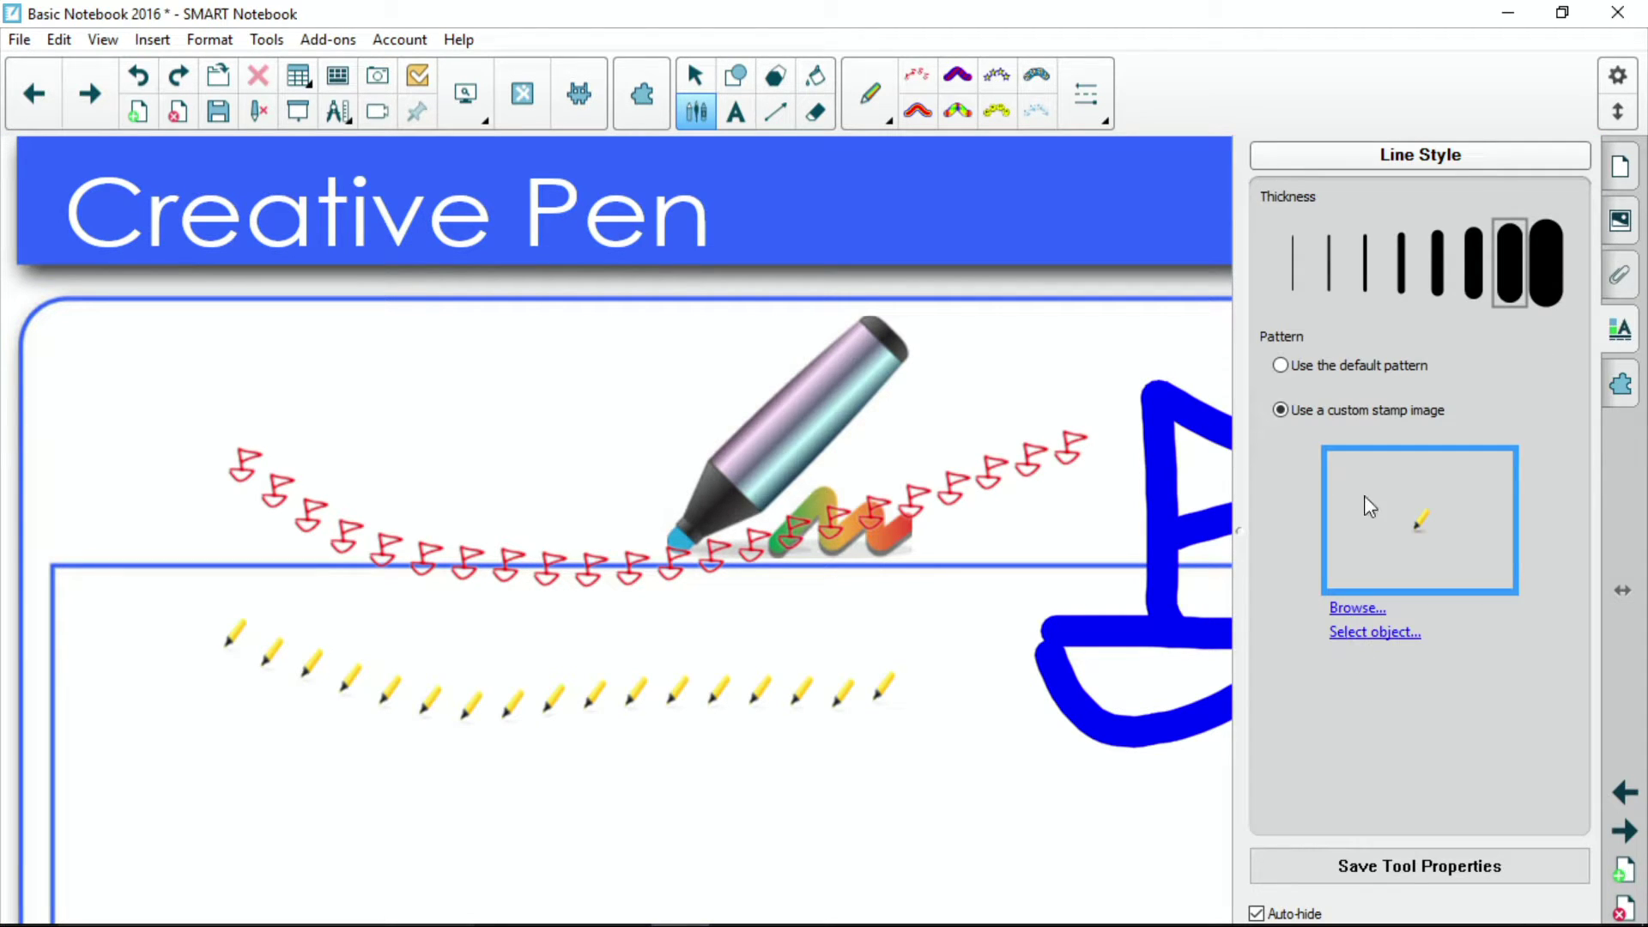
pyautogui.click(1366, 634)
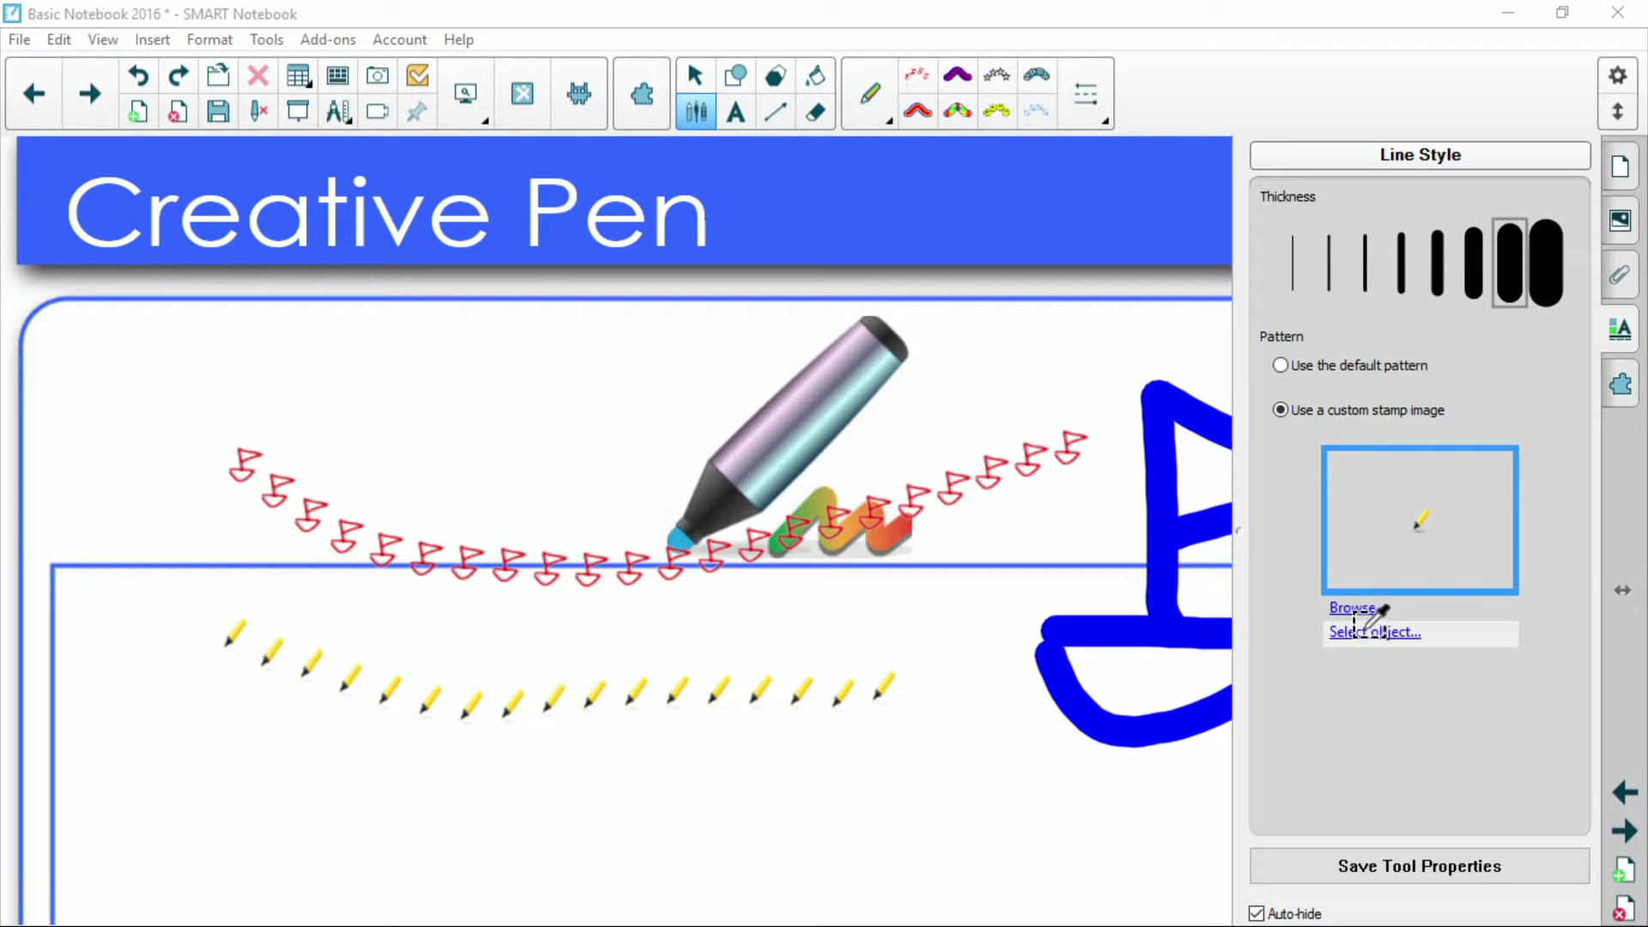
pyautogui.click(1169, 519)
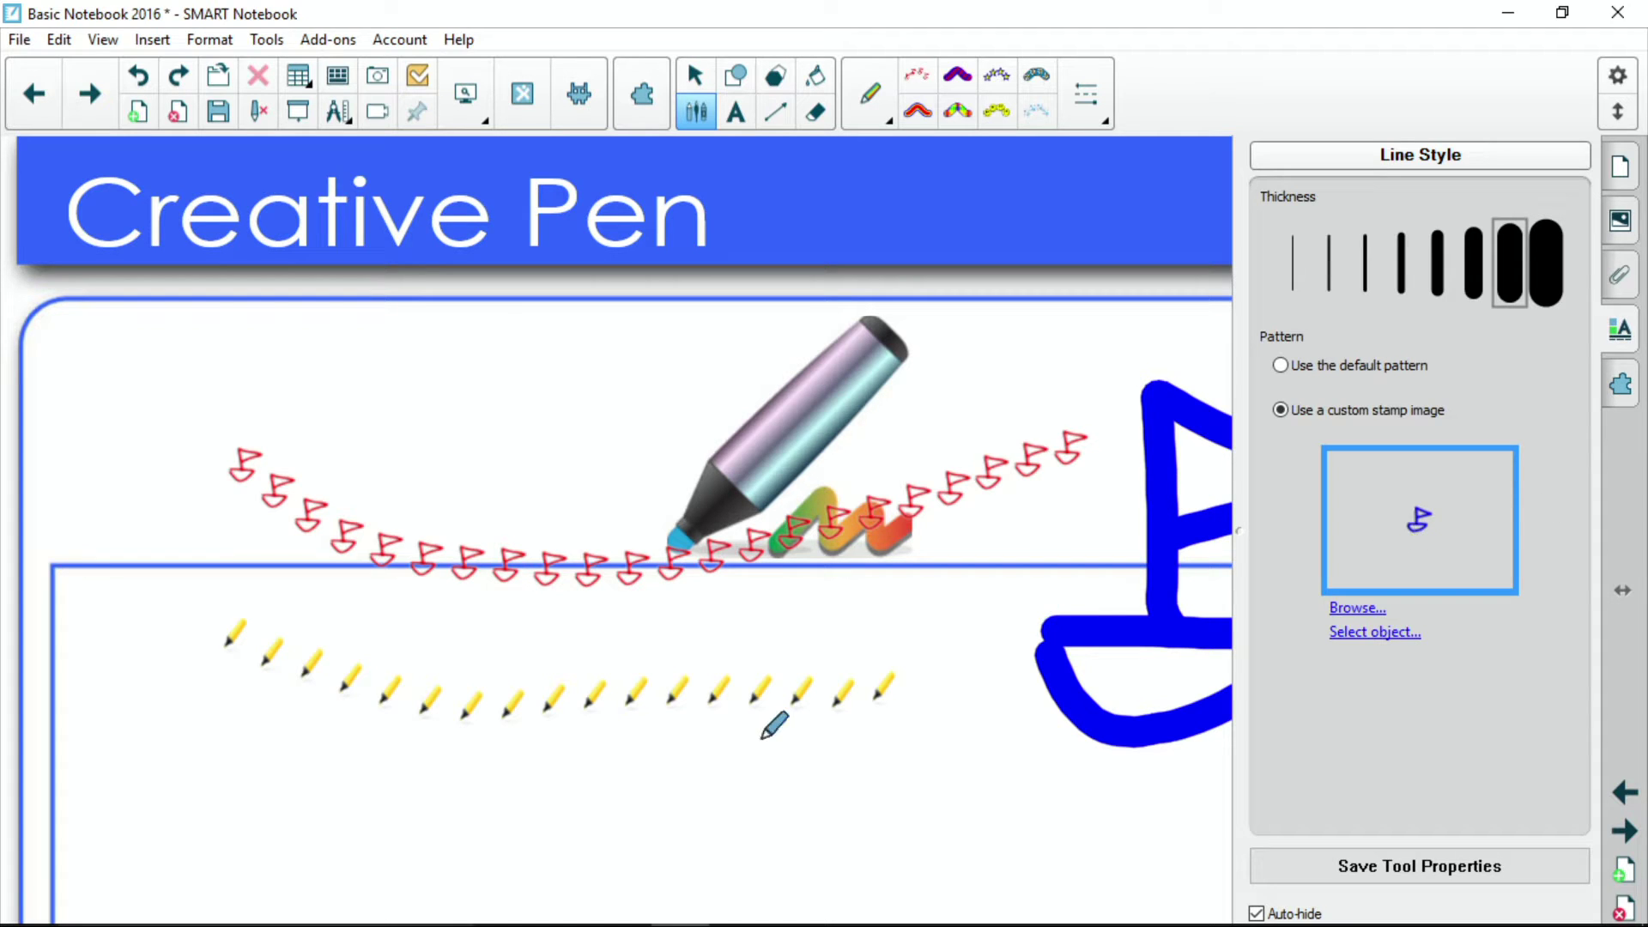
pyautogui.moveTo(158, 687)
pyautogui.mouseDown()
pyautogui.moveTo(749, 723)
pyautogui.moveTo(1047, 622)
pyautogui.moveTo(1313, 692)
pyautogui.moveTo(857, 839)
pyautogui.moveTo(788, 829)
pyautogui.mouseUp()
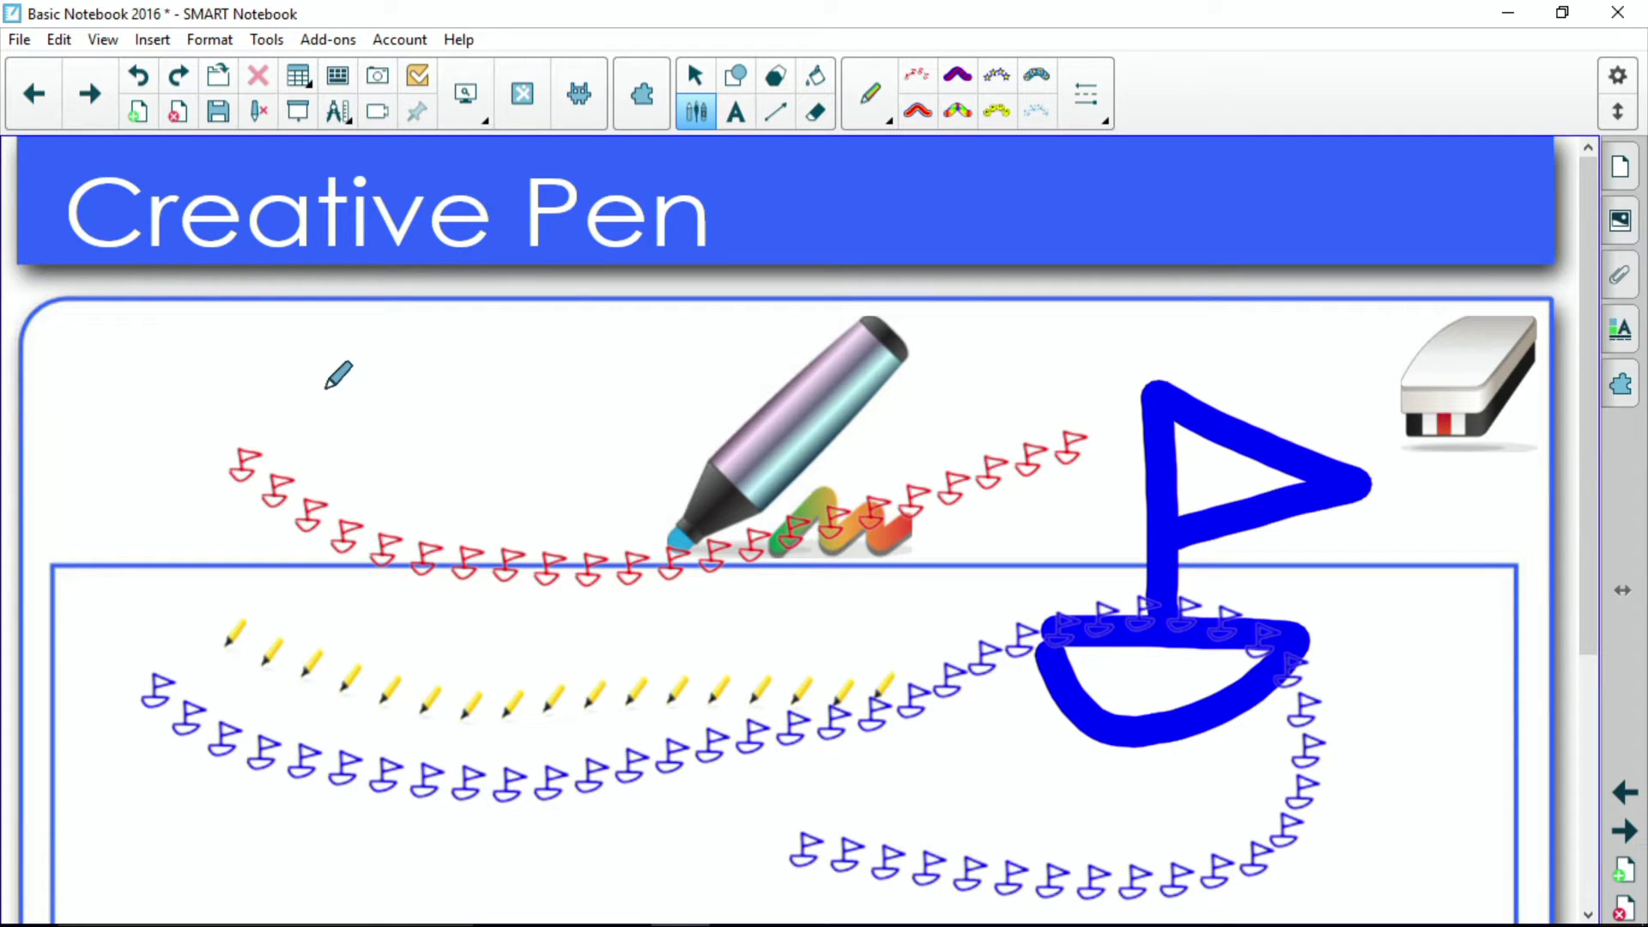
# - Stamp a single blue sailboat above the red sailboat line and enlarge it until it overlaps the Creative Pen title
pyautogui.click(442, 364)
pyautogui.click(694, 76)
pyautogui.click(443, 365)
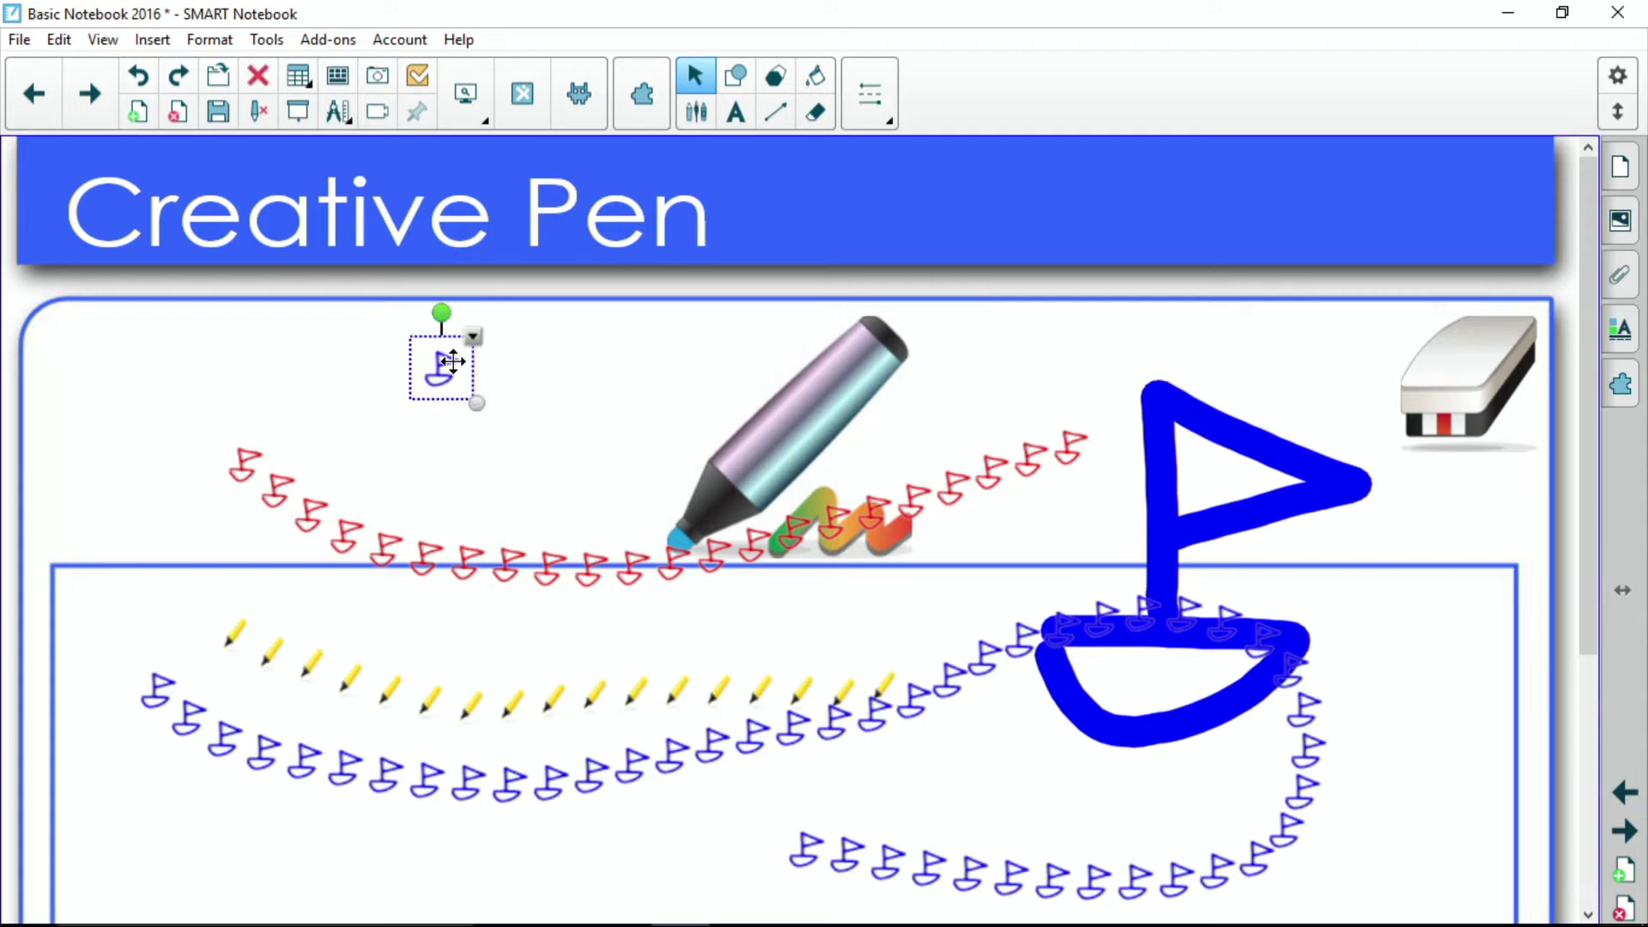
pyautogui.moveTo(479, 403); pyautogui.dragTo(654, 543)
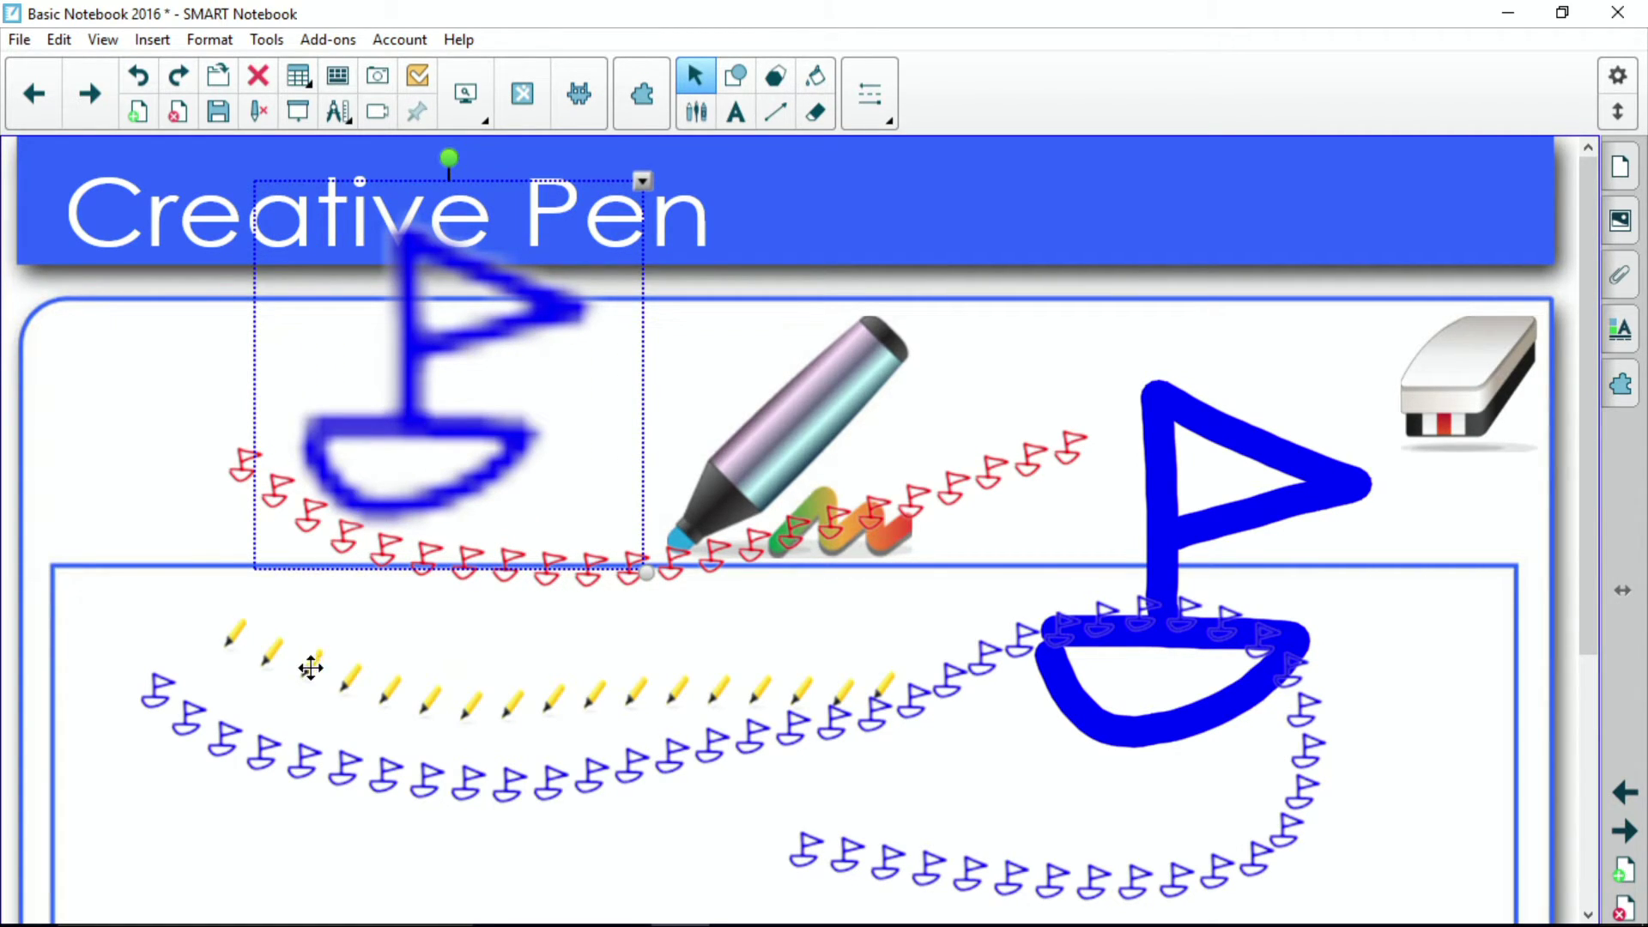
# - Enlarge the yellow highlighter line to span most of the page width and move it up and to the left
pyautogui.click(310, 667)
pyautogui.moveTo(905, 717)
pyautogui.mouseDown()
pyautogui.moveTo(937, 755)
pyautogui.moveTo(1043, 770)
pyautogui.moveTo(1493, 923)
pyautogui.mouseUp()
pyautogui.moveTo(371, 746)
pyautogui.mouseDown()
pyautogui.moveTo(243, 500)
pyautogui.moveTo(276, 661)
pyautogui.moveTo(287, 642)
pyautogui.mouseUp()
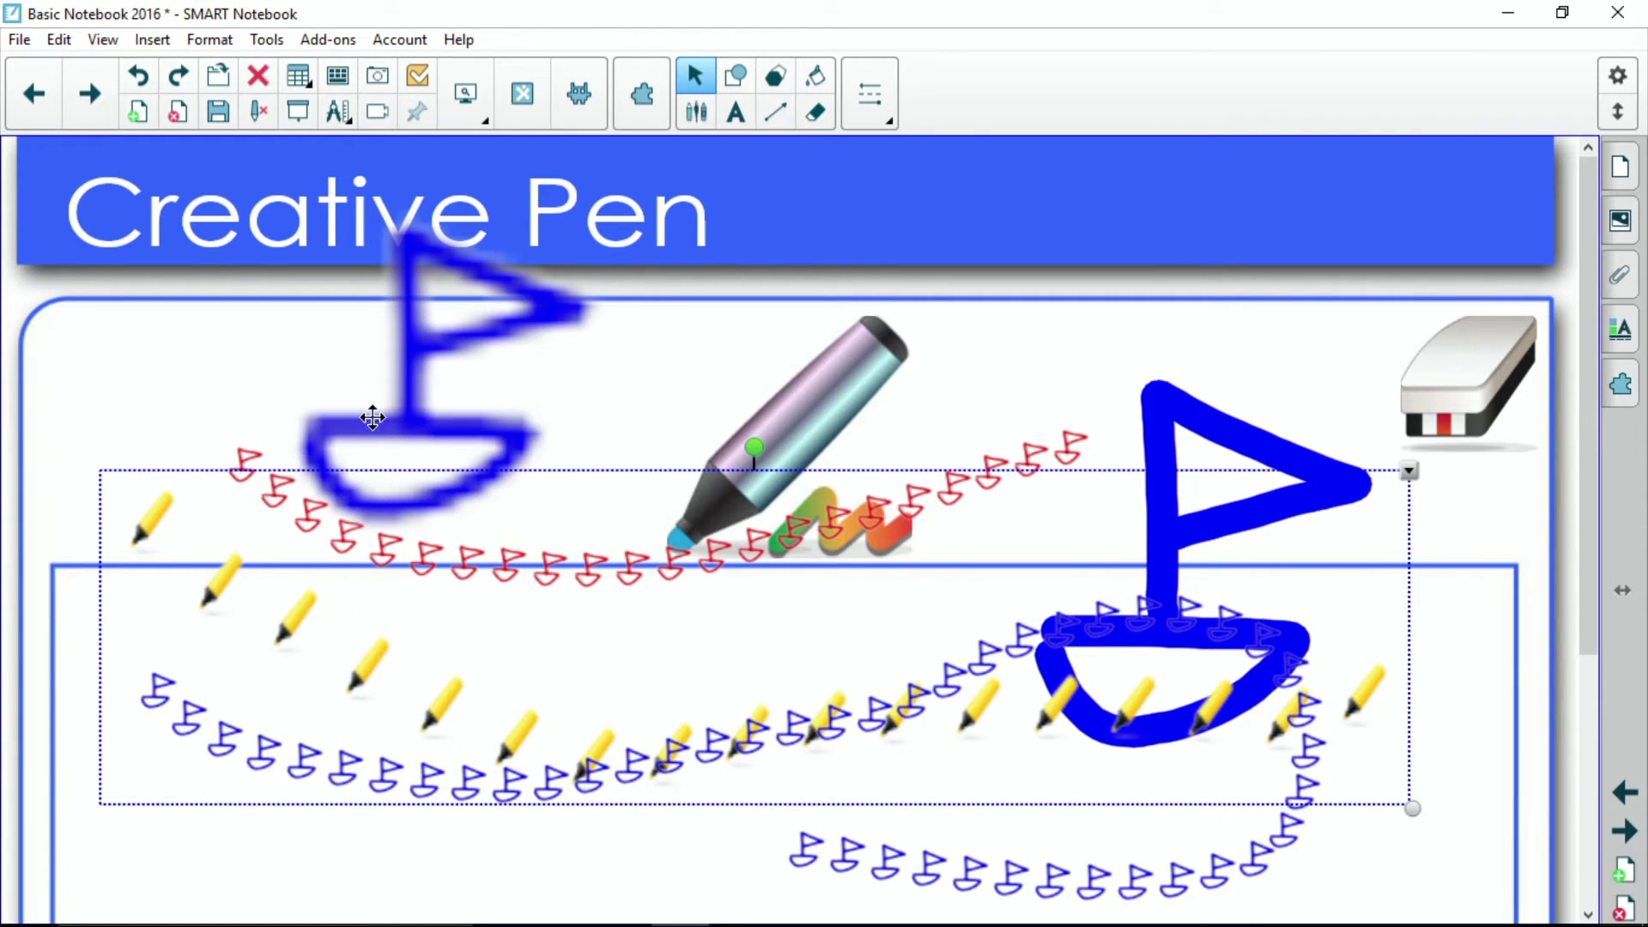
# - Shrink the enlarged single blue sailboat back to the size of the other stamps
pyautogui.click(652, 573)
pyautogui.moveTo(666, 574); pyautogui.dragTo(430, 423)
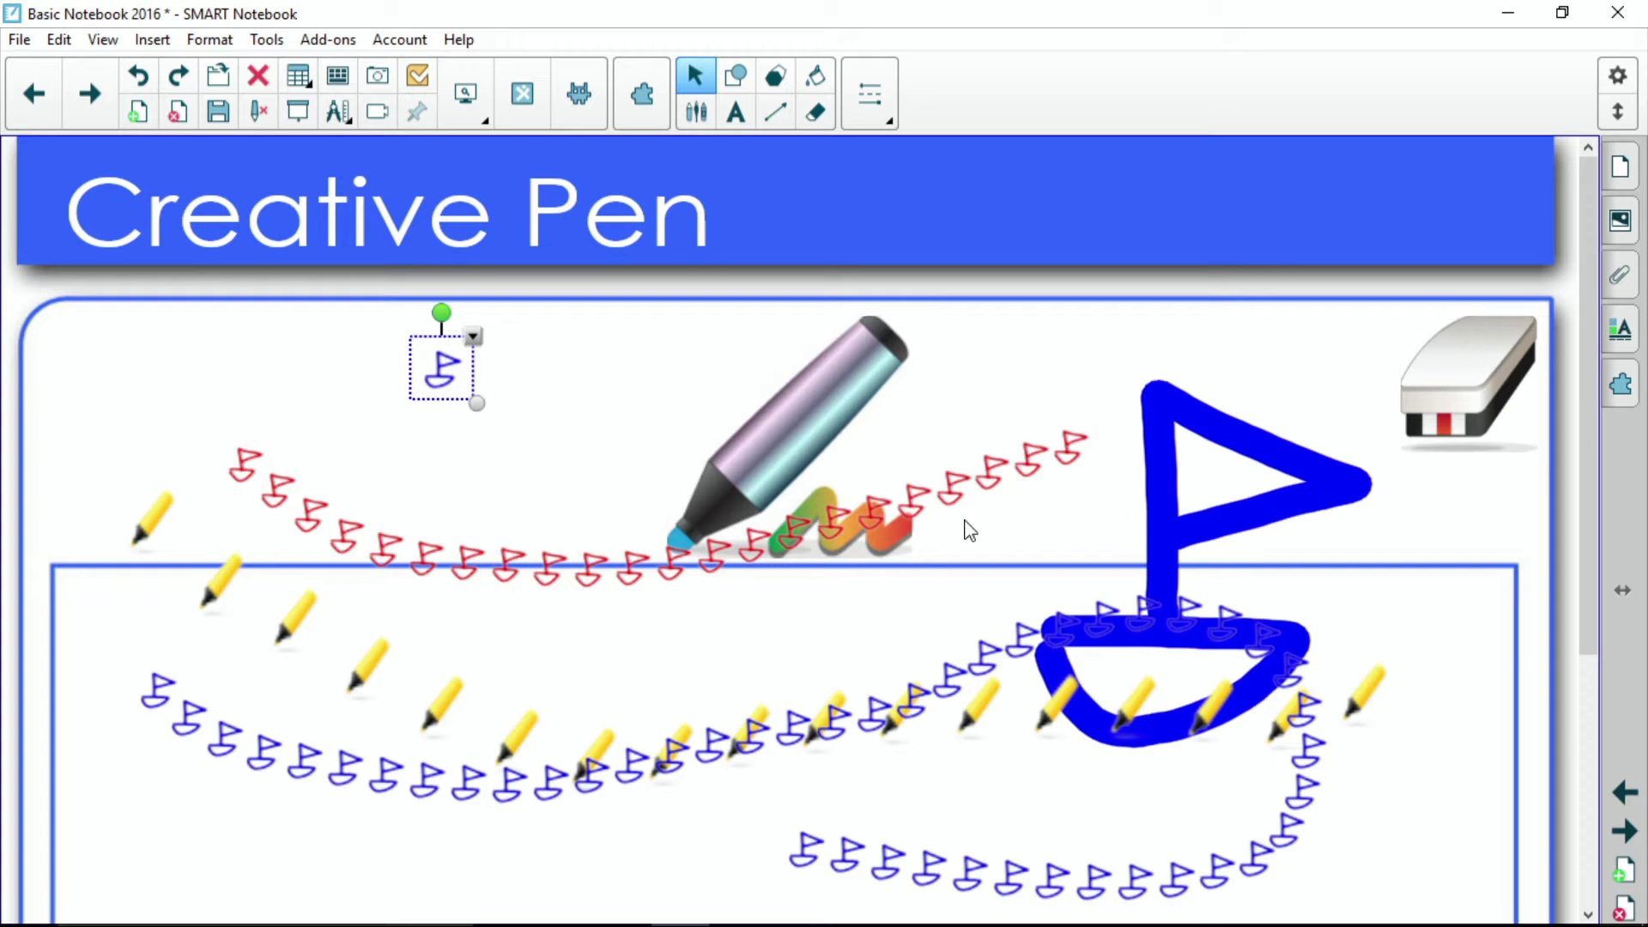
# - Erase a diagonal gap through the red sailboat, yellow highlighter and blue sailboat lines
pyautogui.click(815, 112)
pyautogui.moveTo(320, 471); pyautogui.dragTo(971, 868)
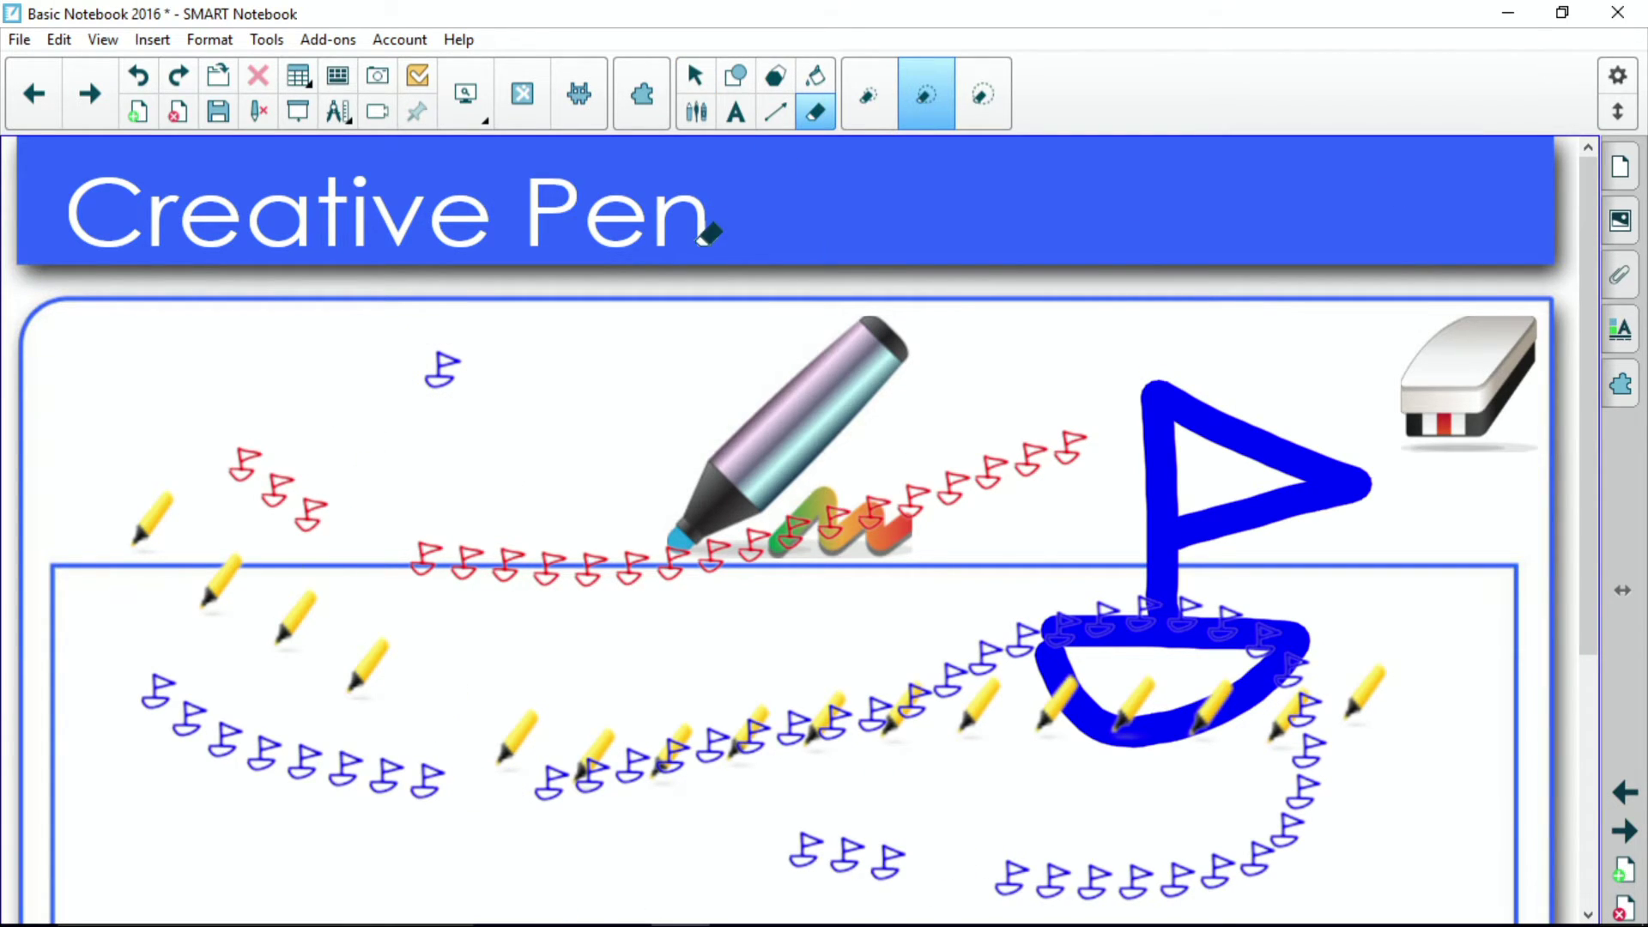
# - Try several line thicknesses on the longer red sailboat segment, ending with the thickest option
pyautogui.click(690, 81)
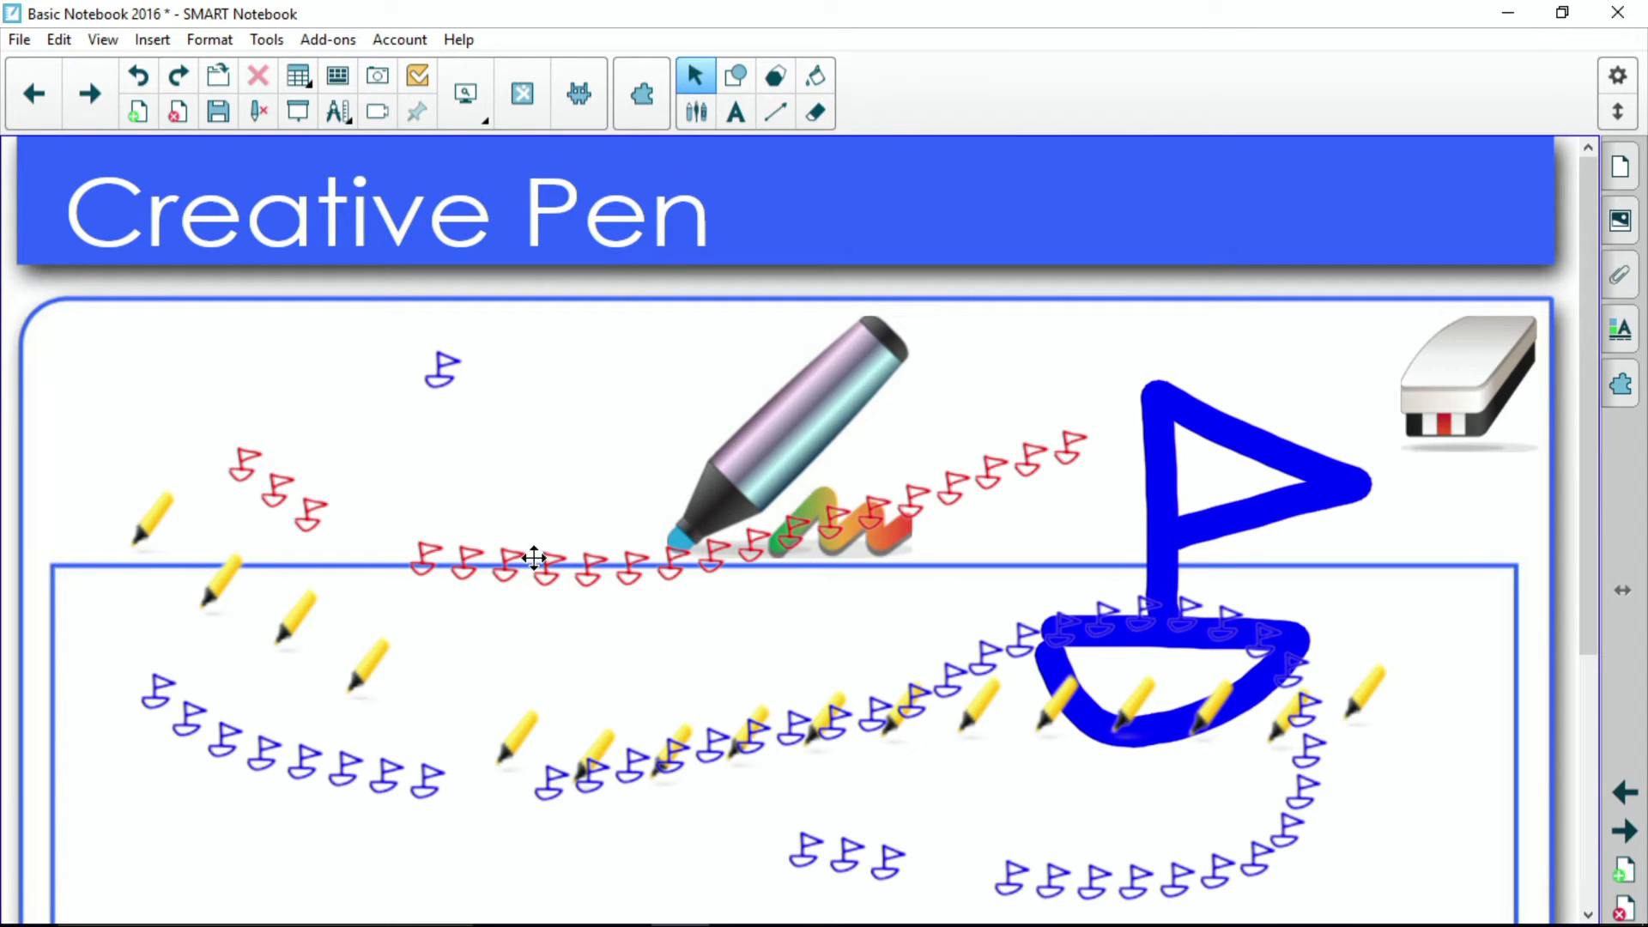
pyautogui.click(541, 563)
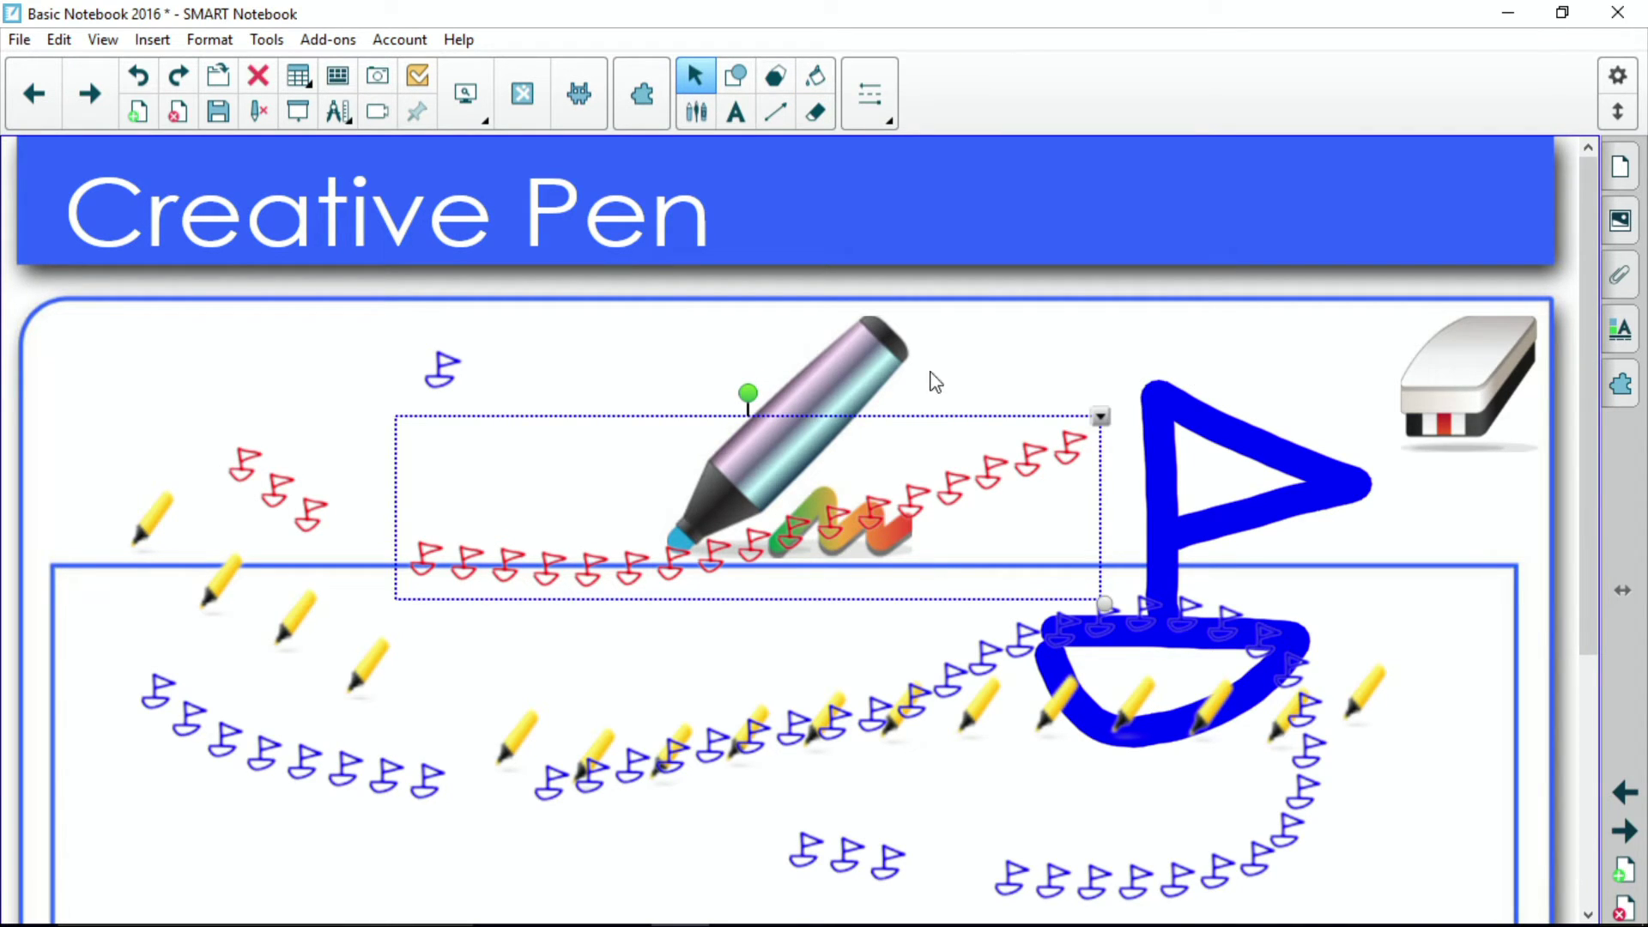
pyautogui.click(881, 125)
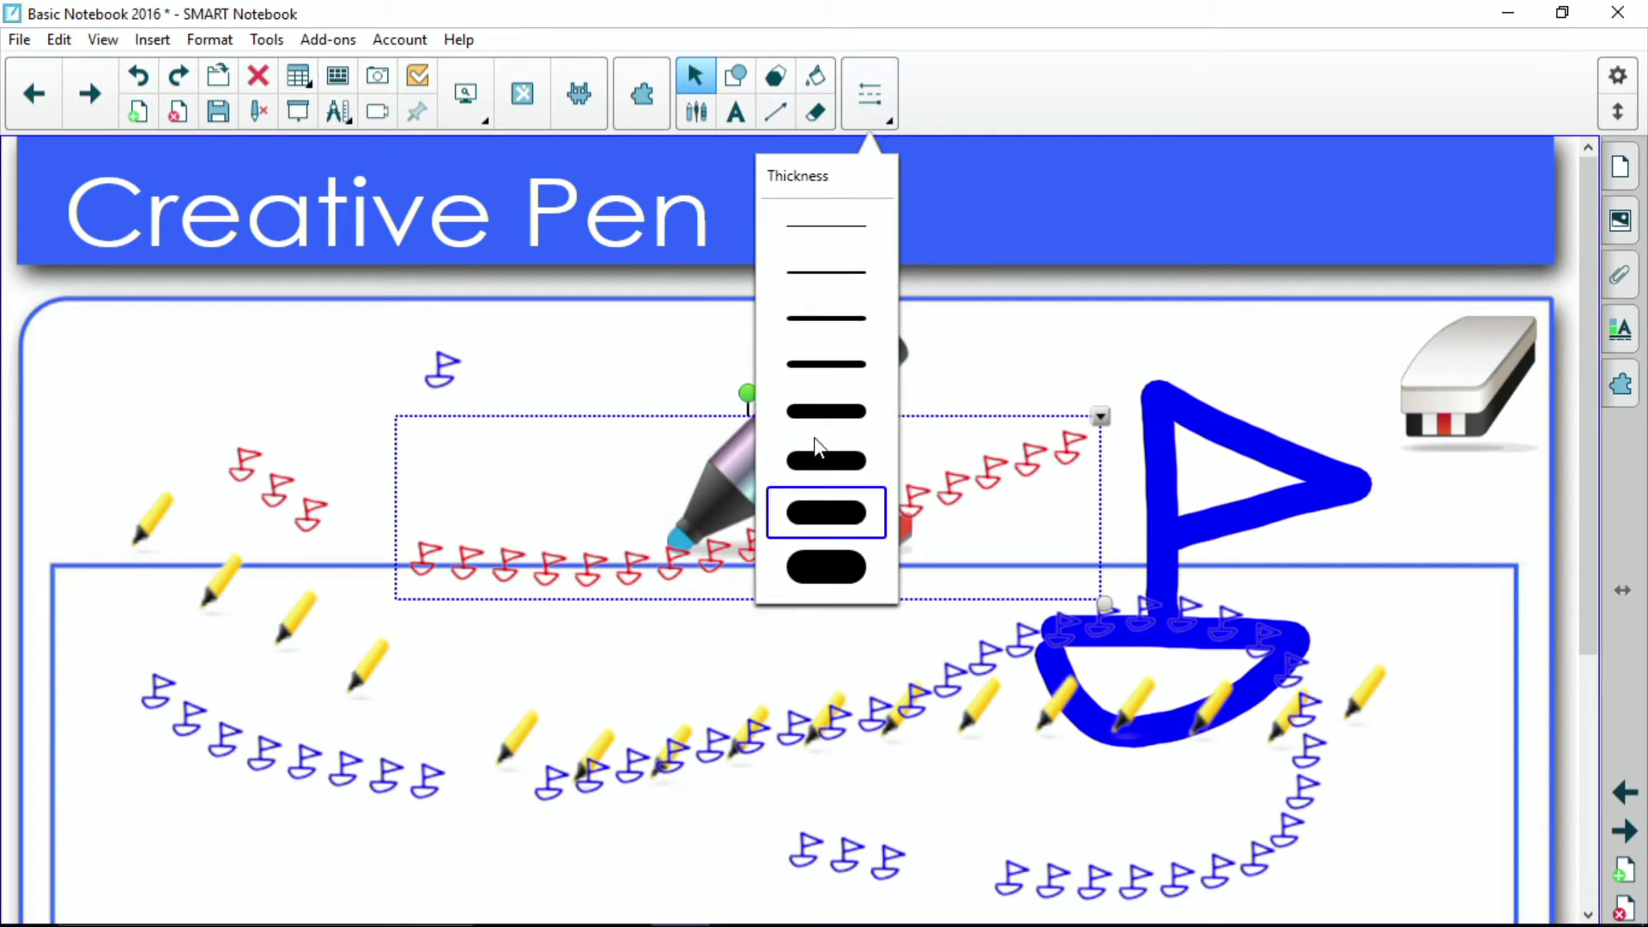
pyautogui.click(826, 565)
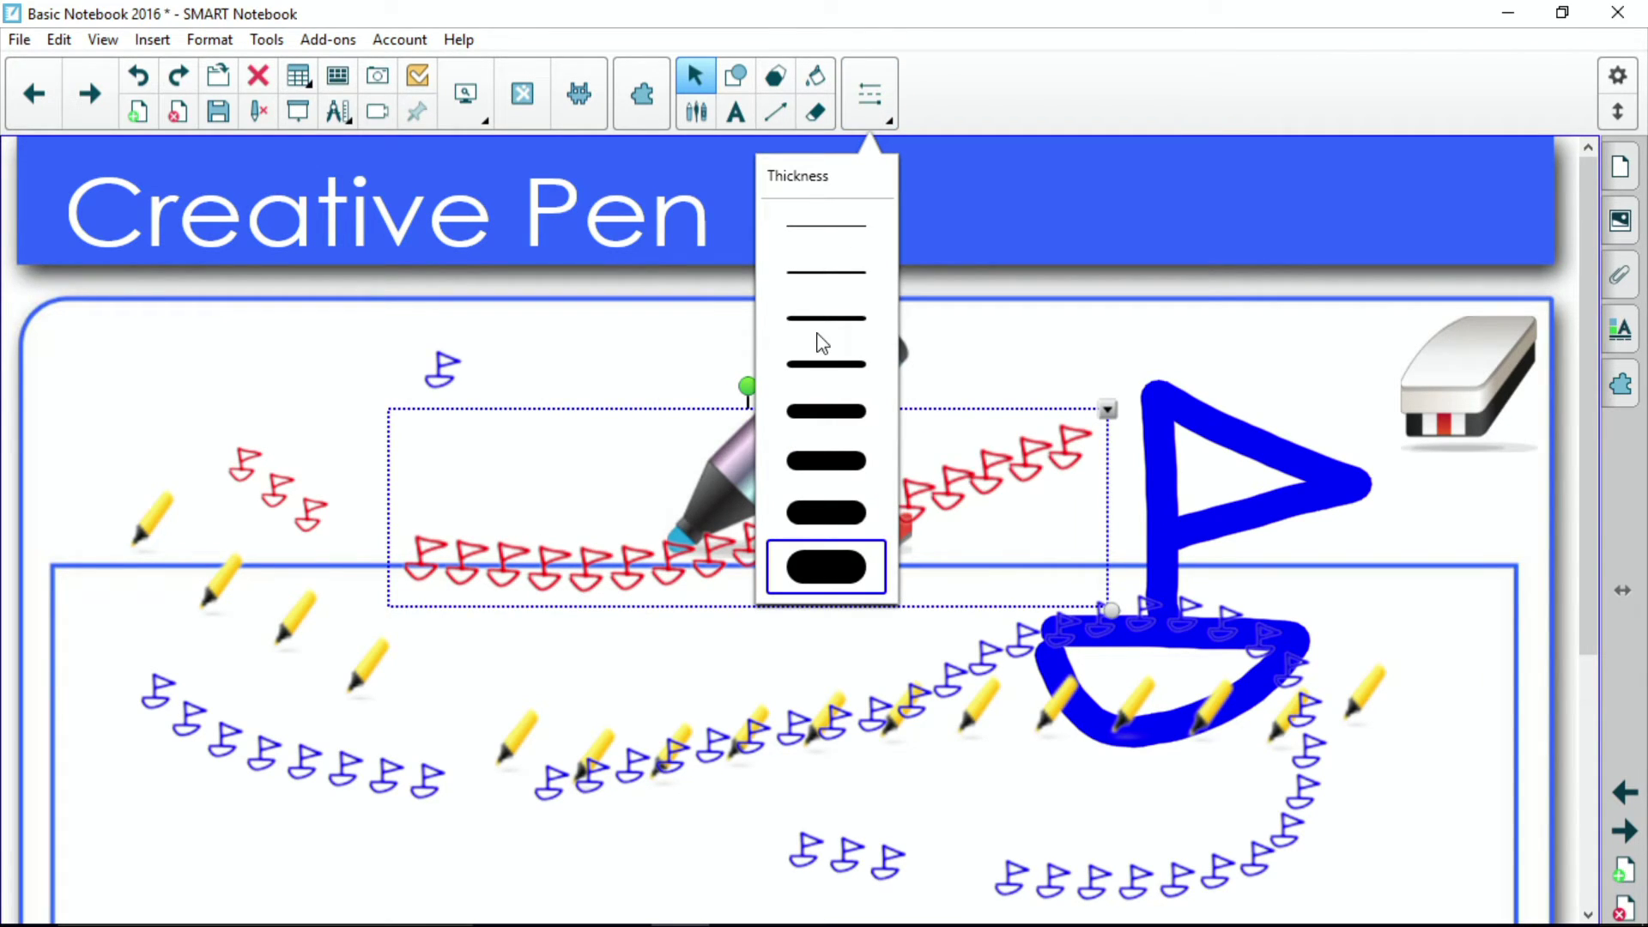
pyautogui.click(816, 318)
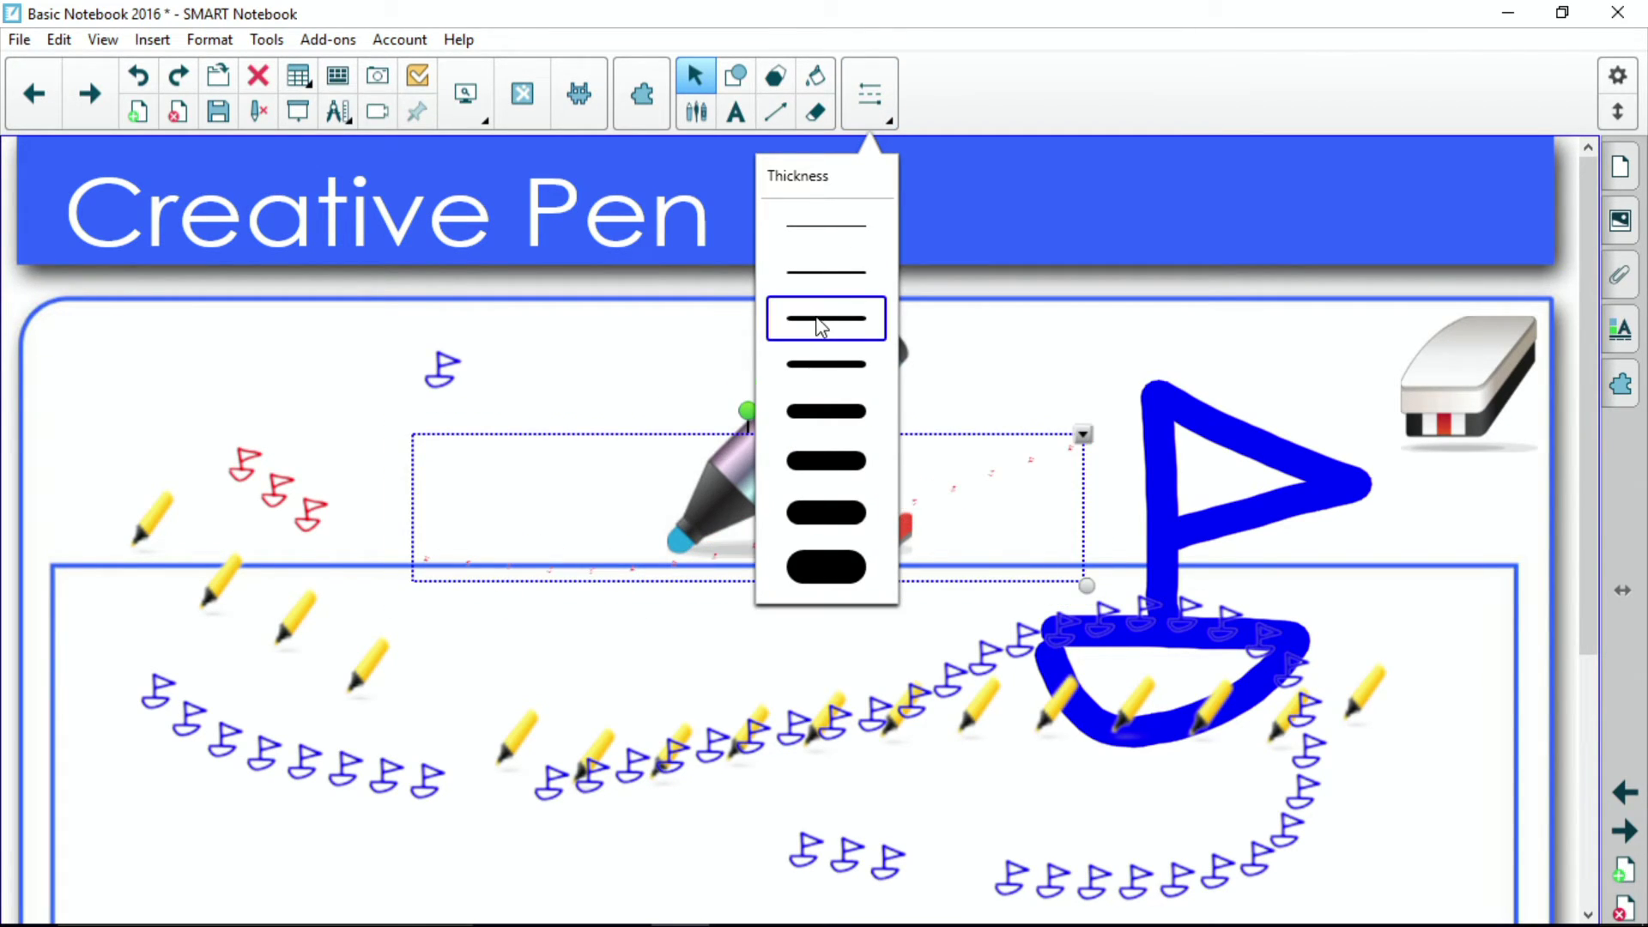
pyautogui.click(818, 409)
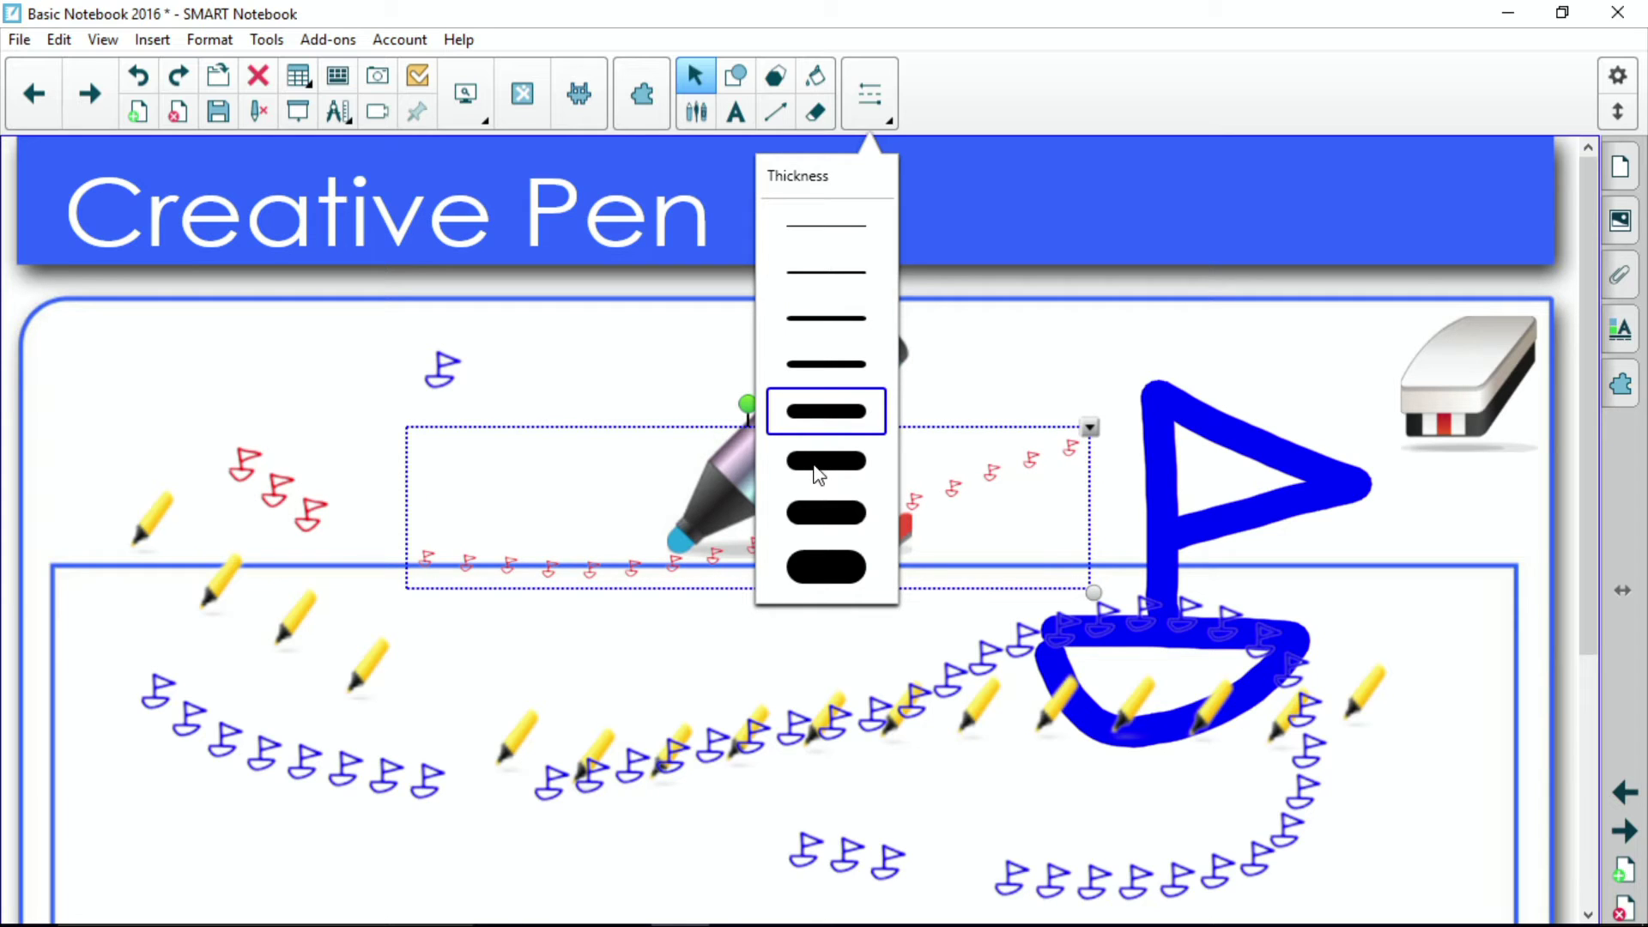
pyautogui.click(816, 468)
pyautogui.click(819, 513)
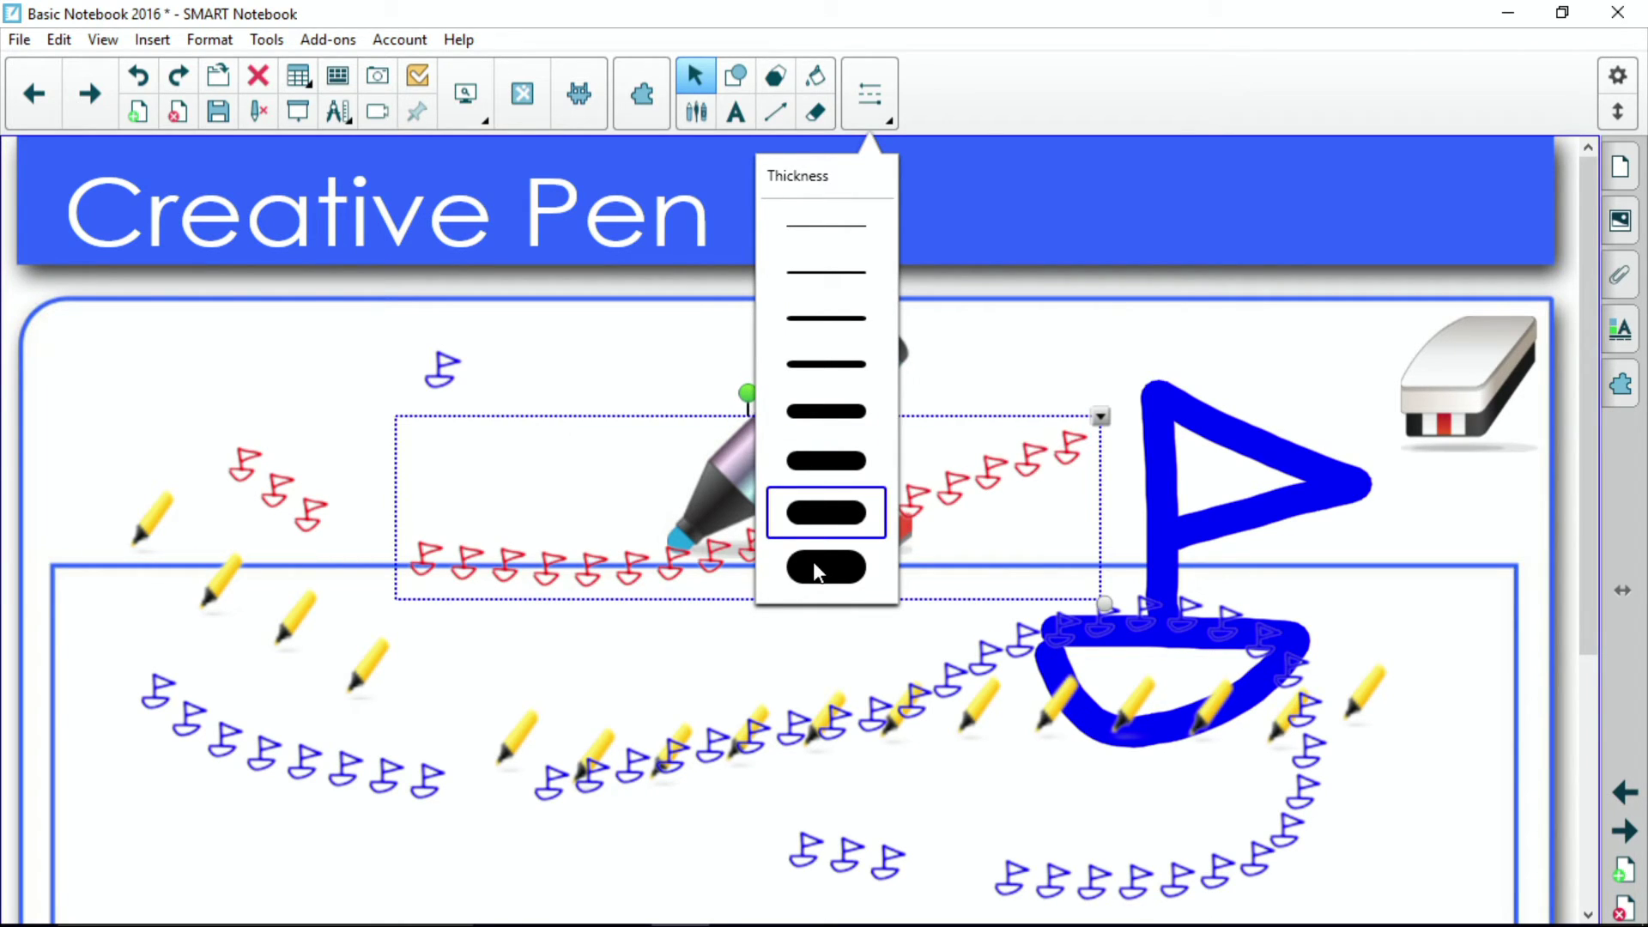
pyautogui.click(818, 568)
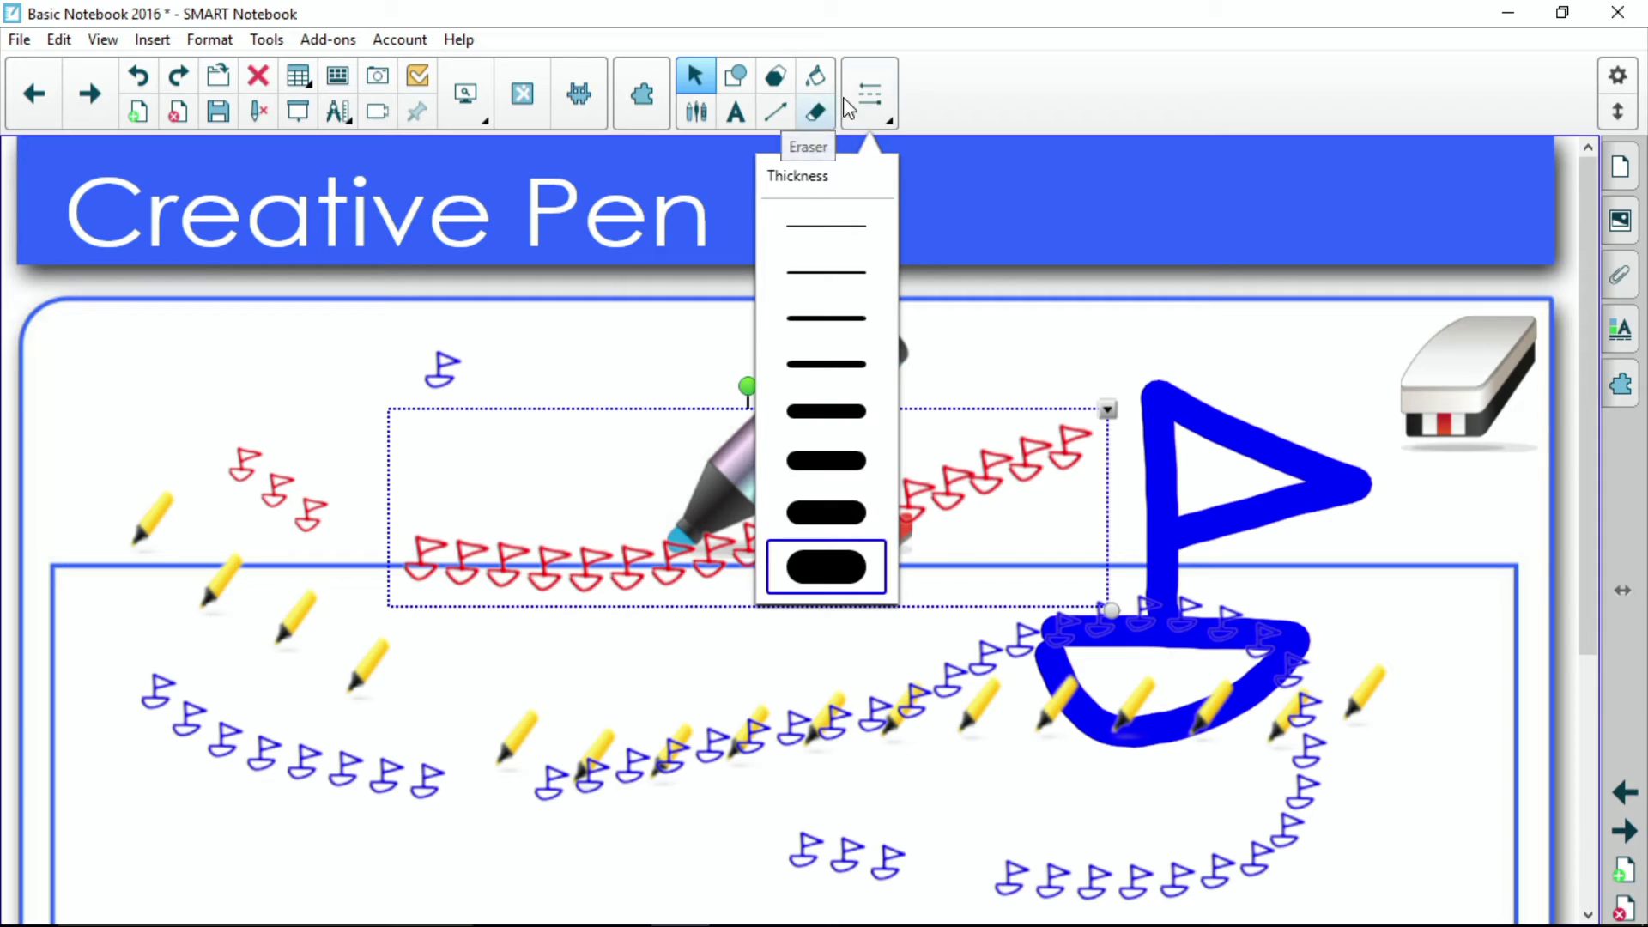
pyautogui.click(871, 110)
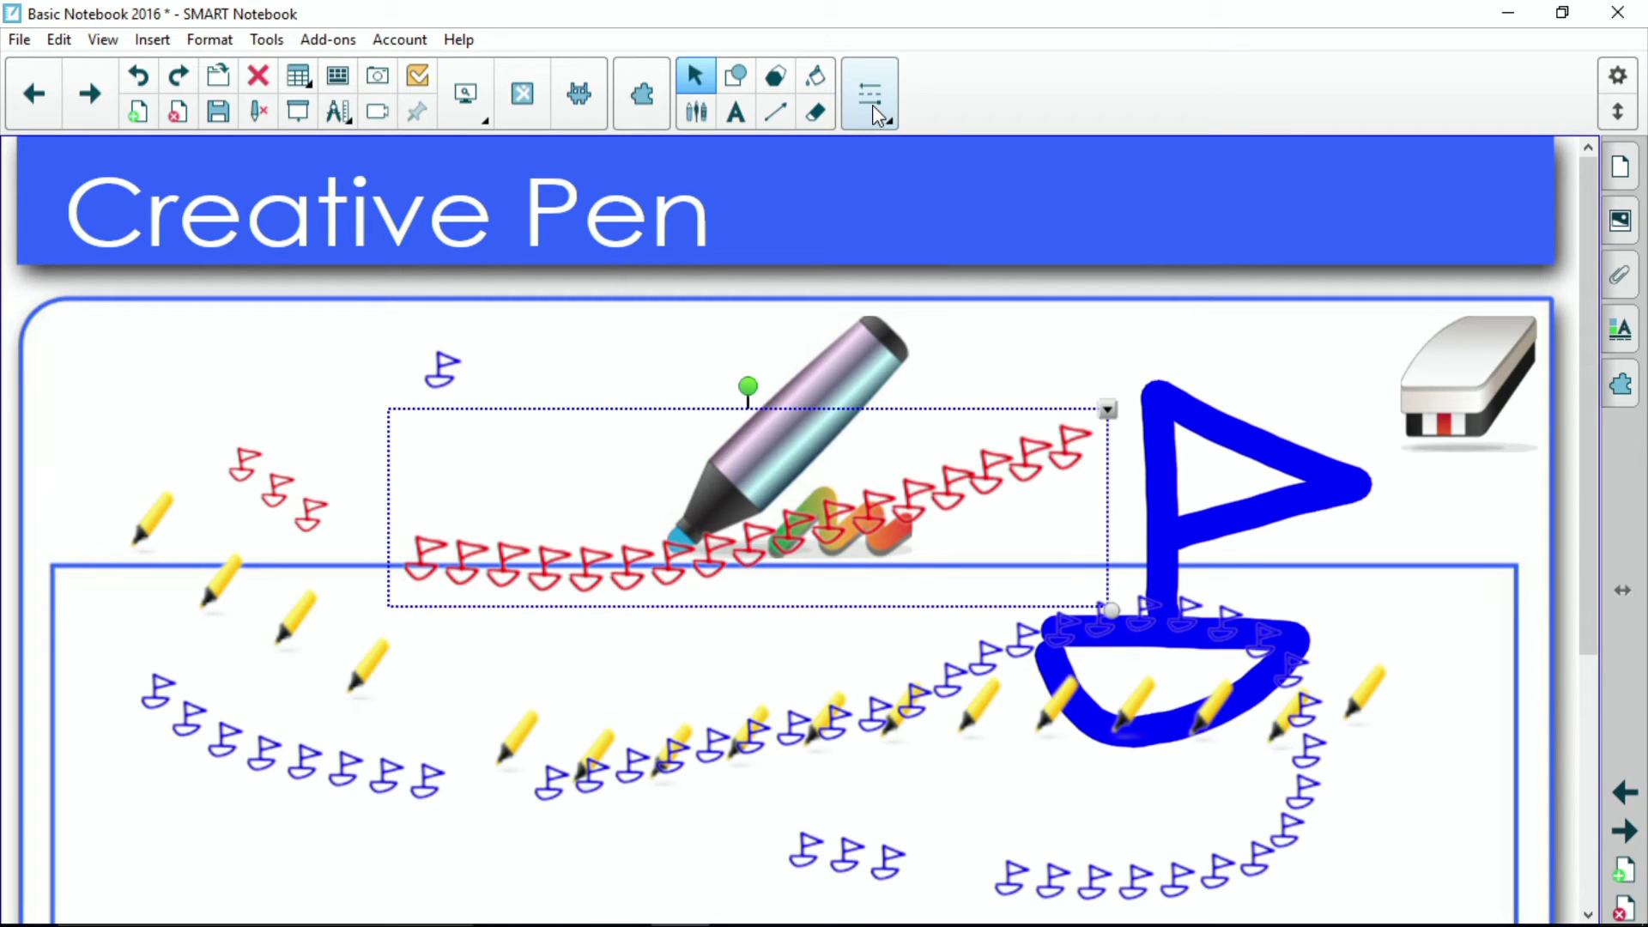
# - Erase most of the remaining stamp lines, the single small sailboat and part of the large sailboat's hull
pyautogui.click(815, 120)
pyautogui.moveTo(159, 691)
pyautogui.mouseDown()
pyautogui.moveTo(433, 749)
pyautogui.moveTo(883, 625)
pyautogui.moveTo(673, 360)
pyautogui.moveTo(592, 539)
pyautogui.mouseUp()
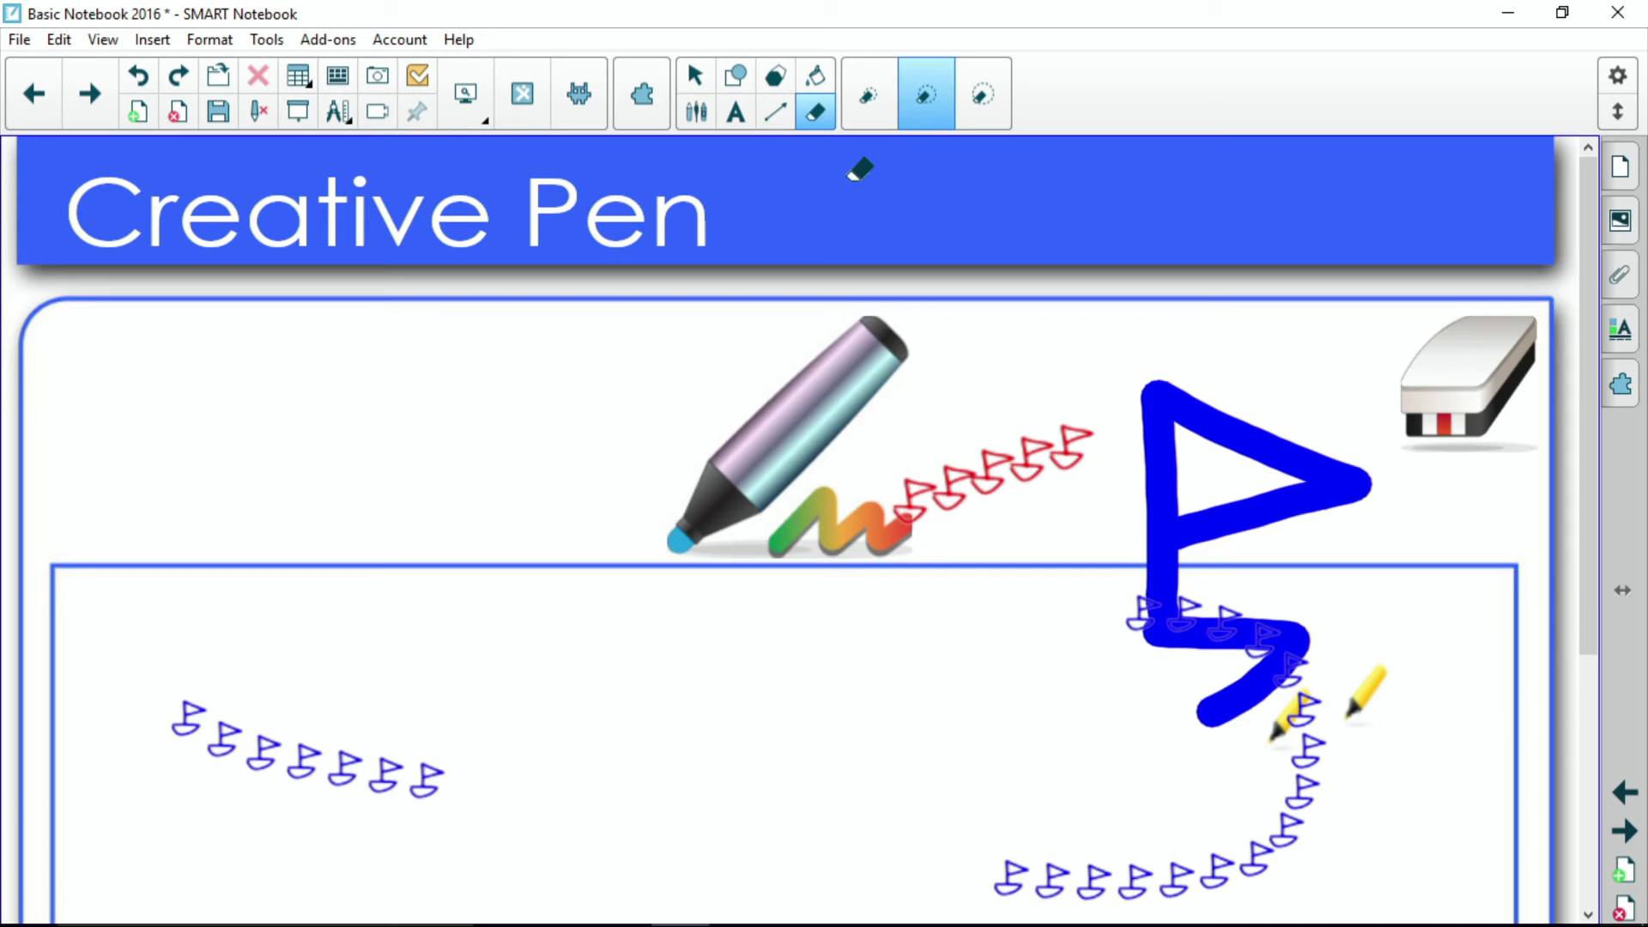
# - Switch to the Creative Pen's star style and stamp eight separate yellow stars in the blank area beside the marker picture
pyautogui.click(686, 110)
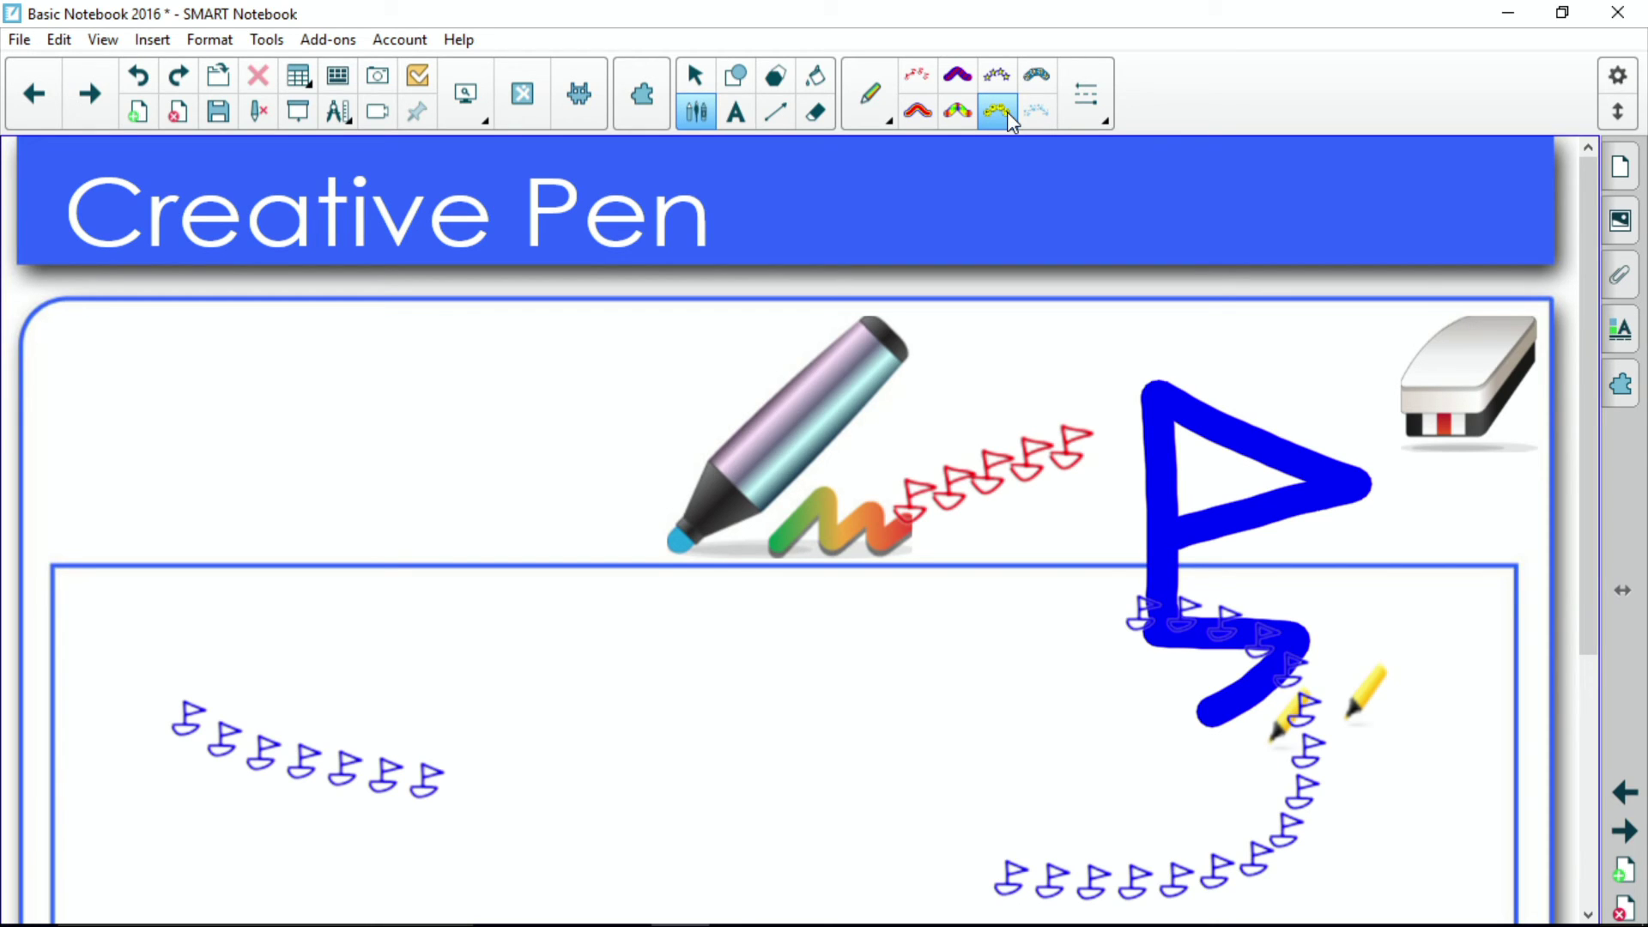
pyautogui.click(1000, 76)
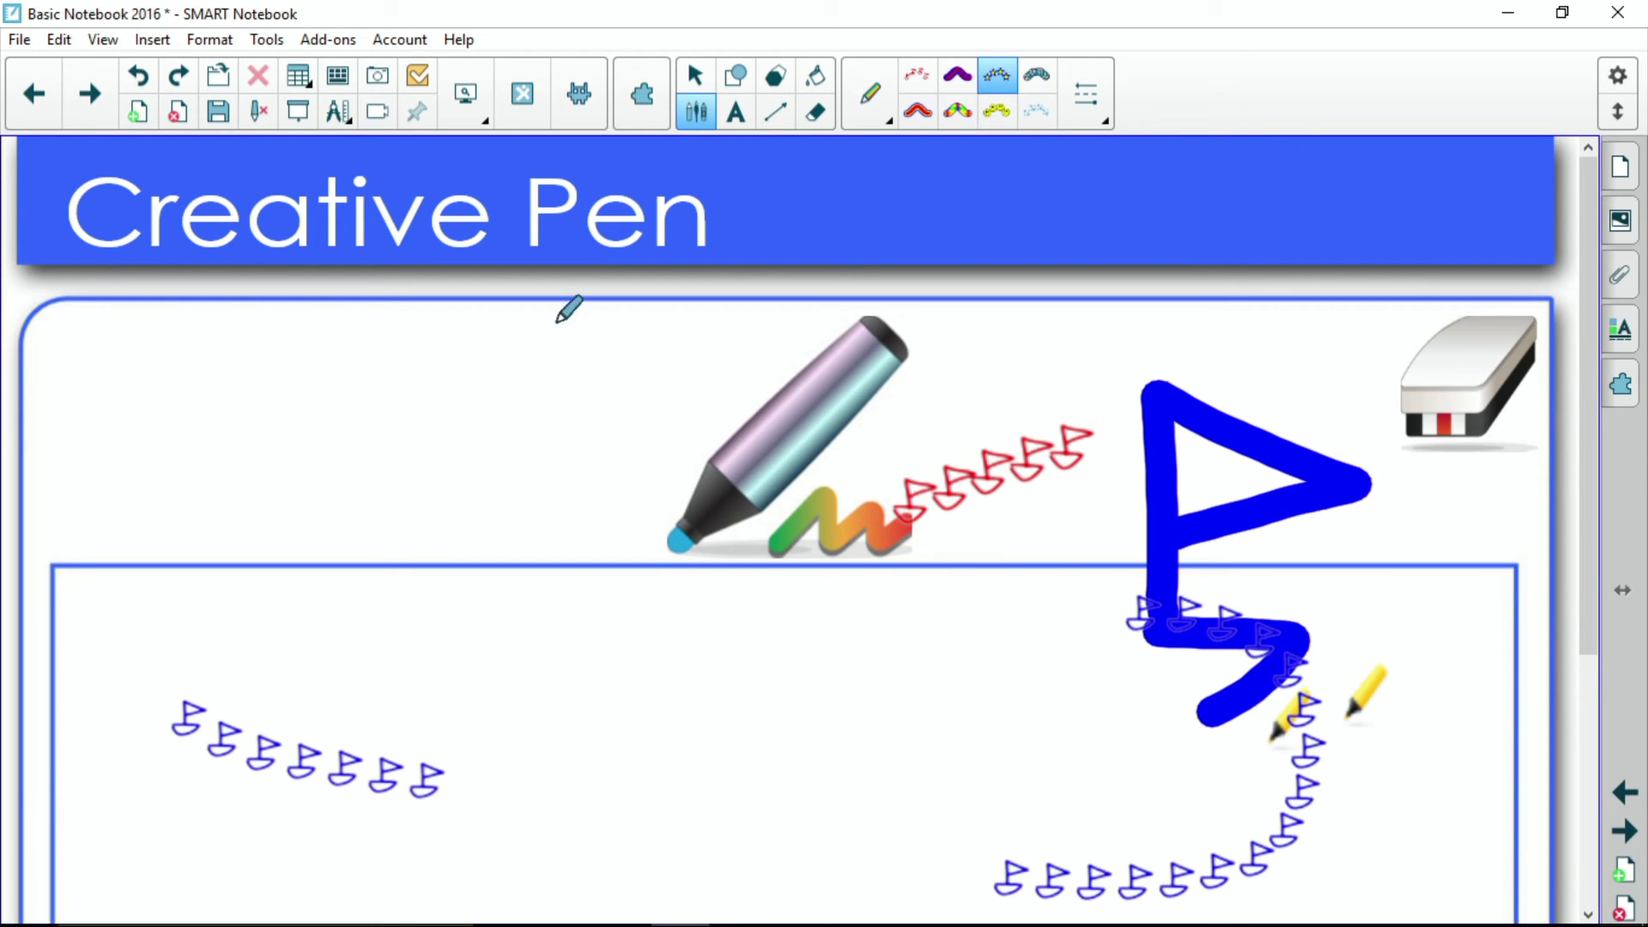
pyautogui.click(98, 434)
pyautogui.click(186, 435)
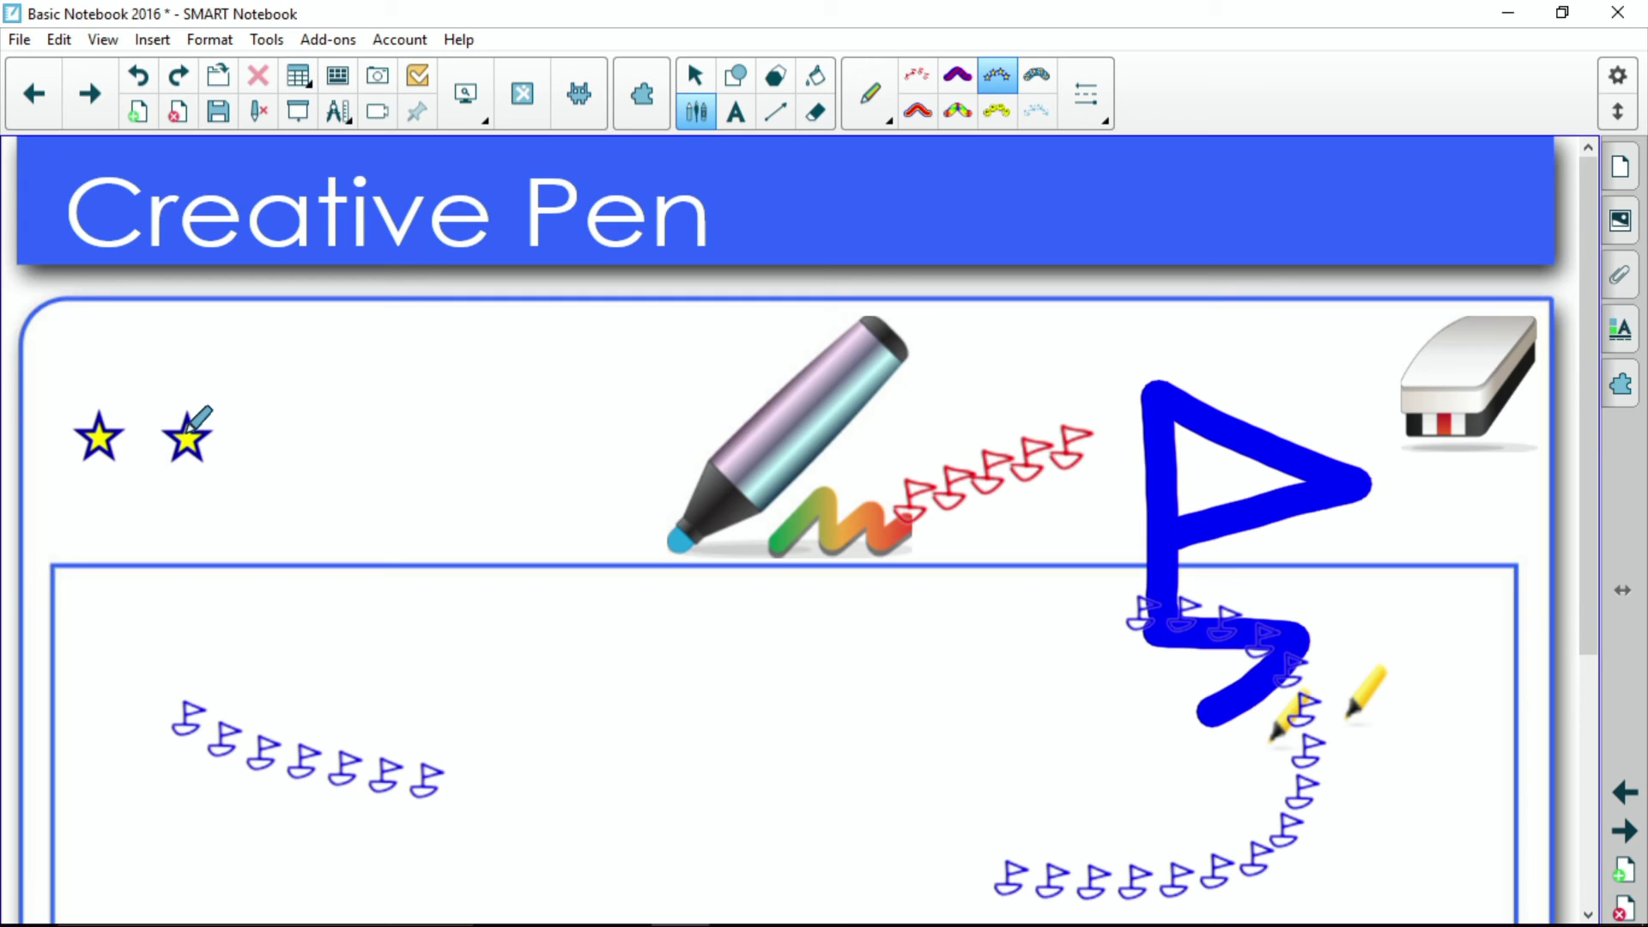
pyautogui.click(356, 436)
pyautogui.click(421, 436)
pyautogui.click(468, 438)
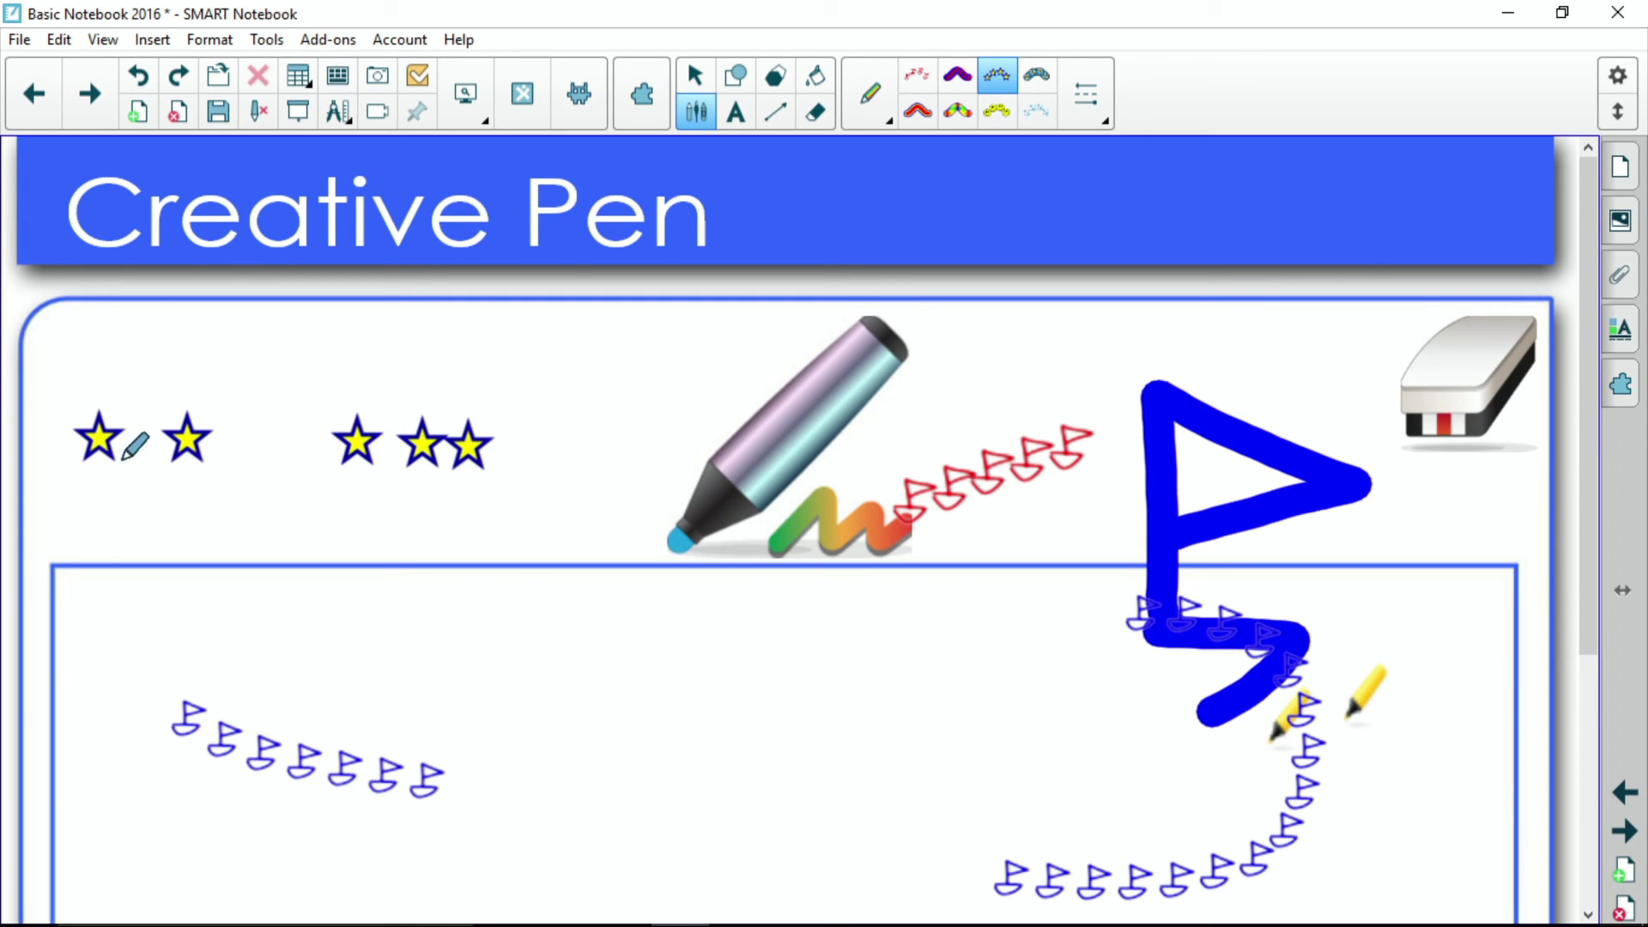
pyautogui.click(398, 346)
pyautogui.click(483, 331)
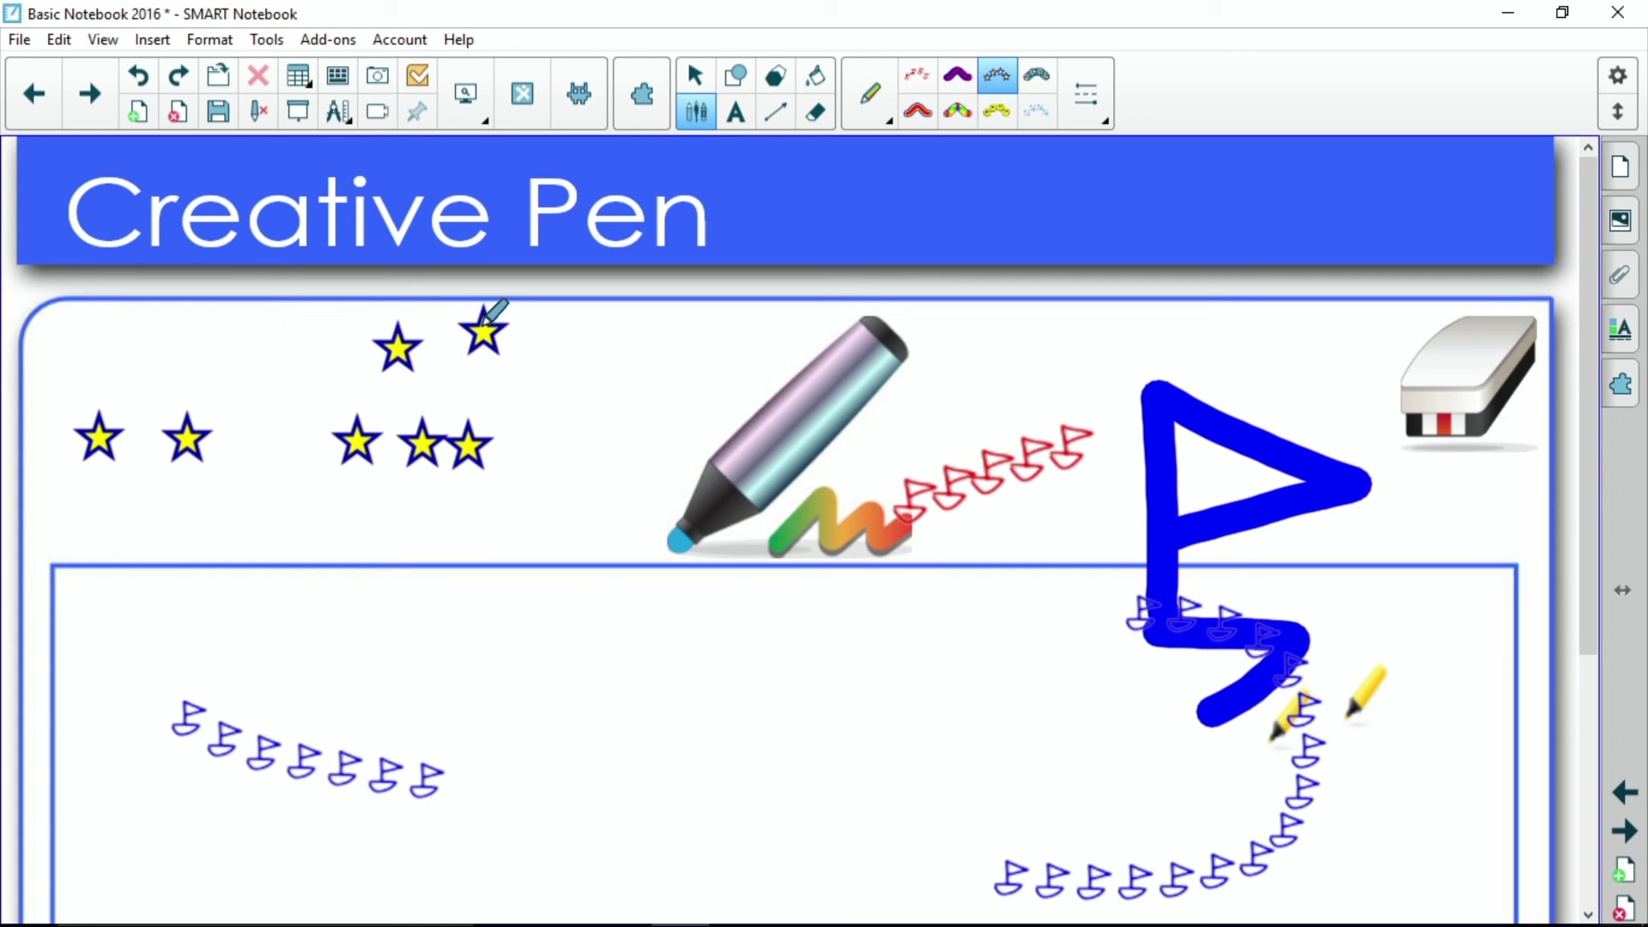
pyautogui.click(285, 360)
# - Draw a long curved line of yellow stars beneath the marker picture, rising to the remaining red sailboats
pyautogui.click(203, 583)
pyautogui.moveTo(242, 594)
pyautogui.mouseDown()
pyautogui.moveTo(1012, 481)
pyautogui.moveTo(1053, 459)
pyautogui.mouseUp()
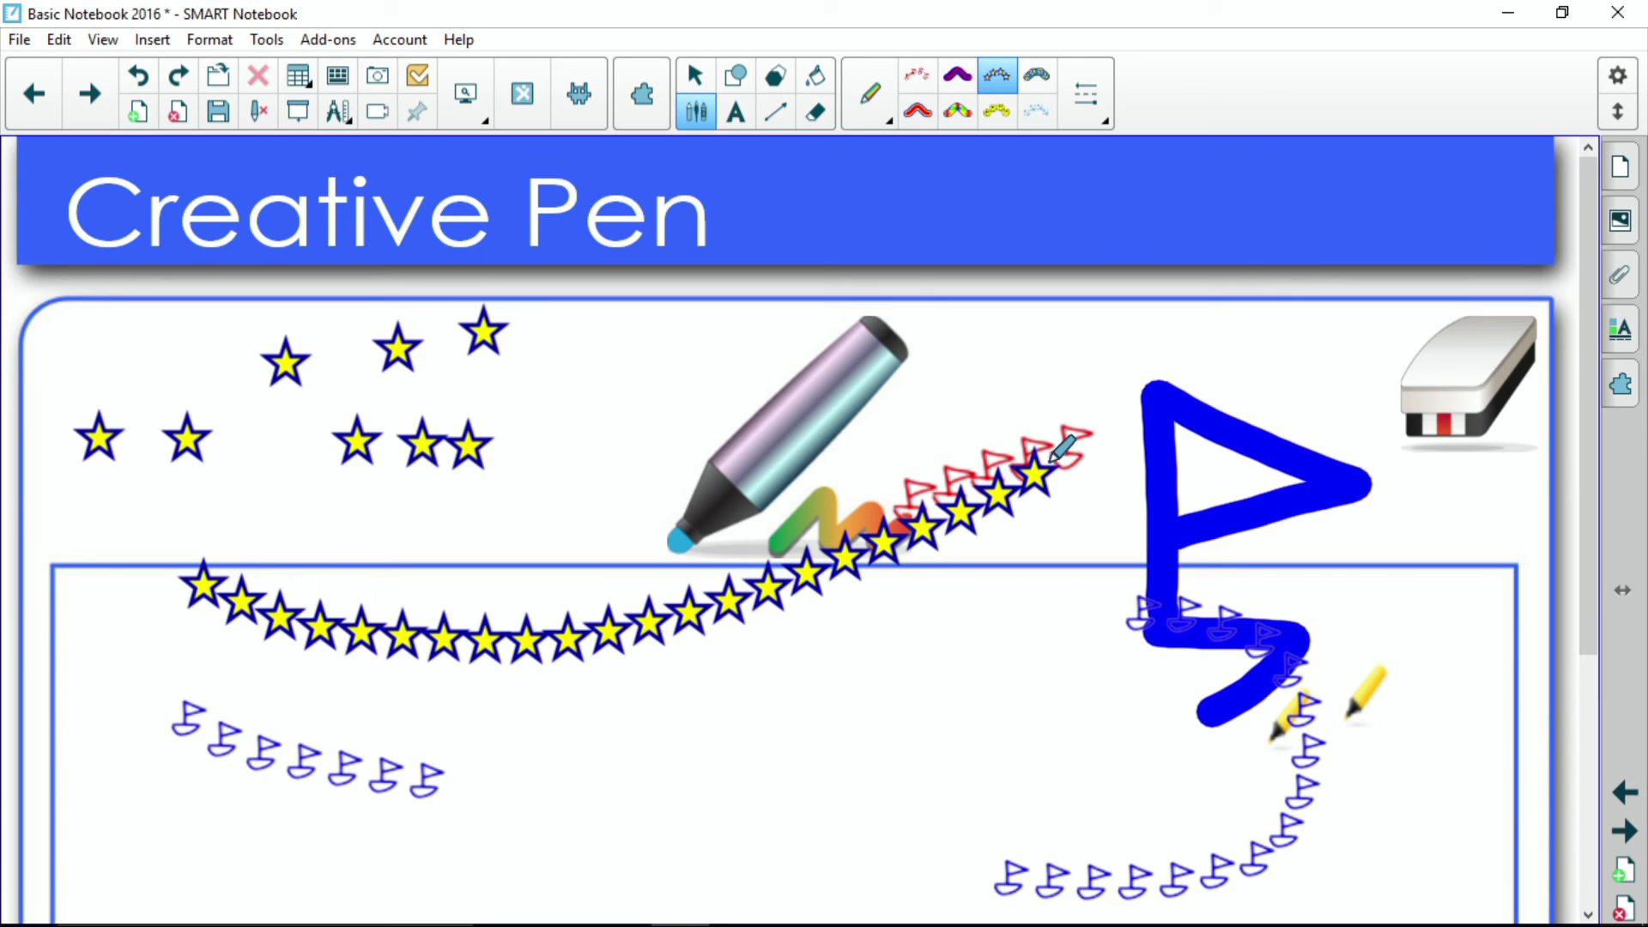